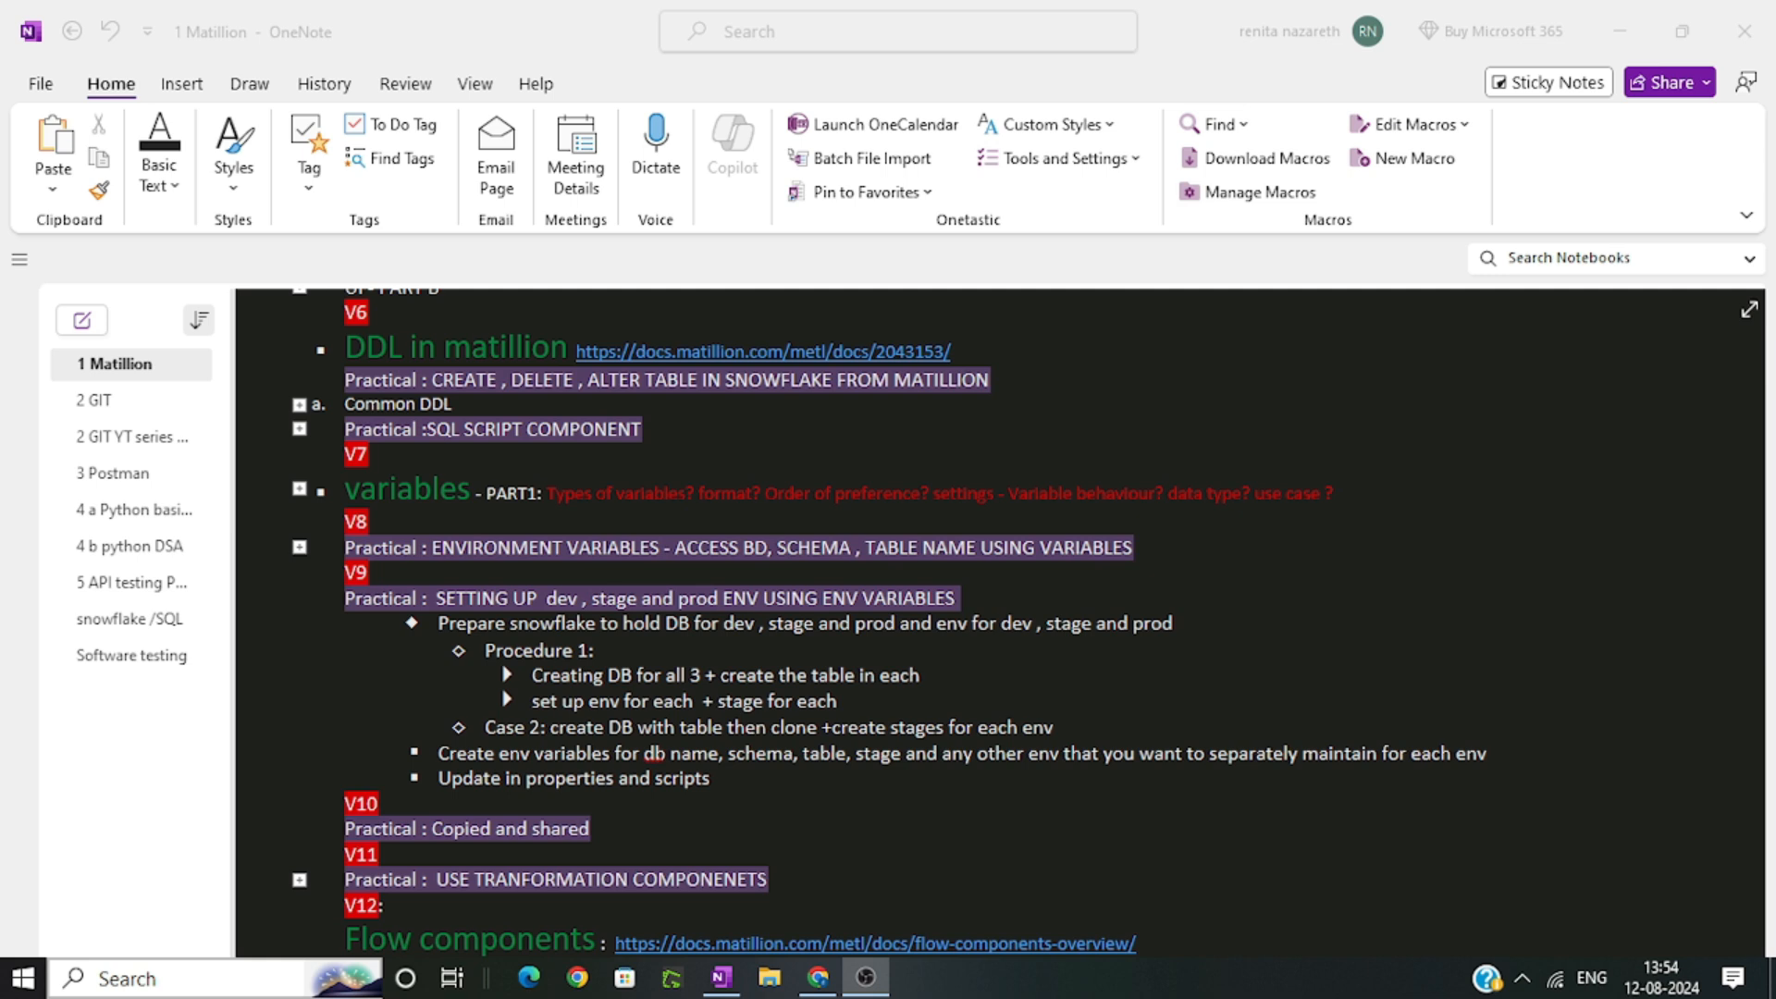
Review the V9 environment setup notes and the database, schema and table creation statements in the Snowflake worksheet
click(508, 625)
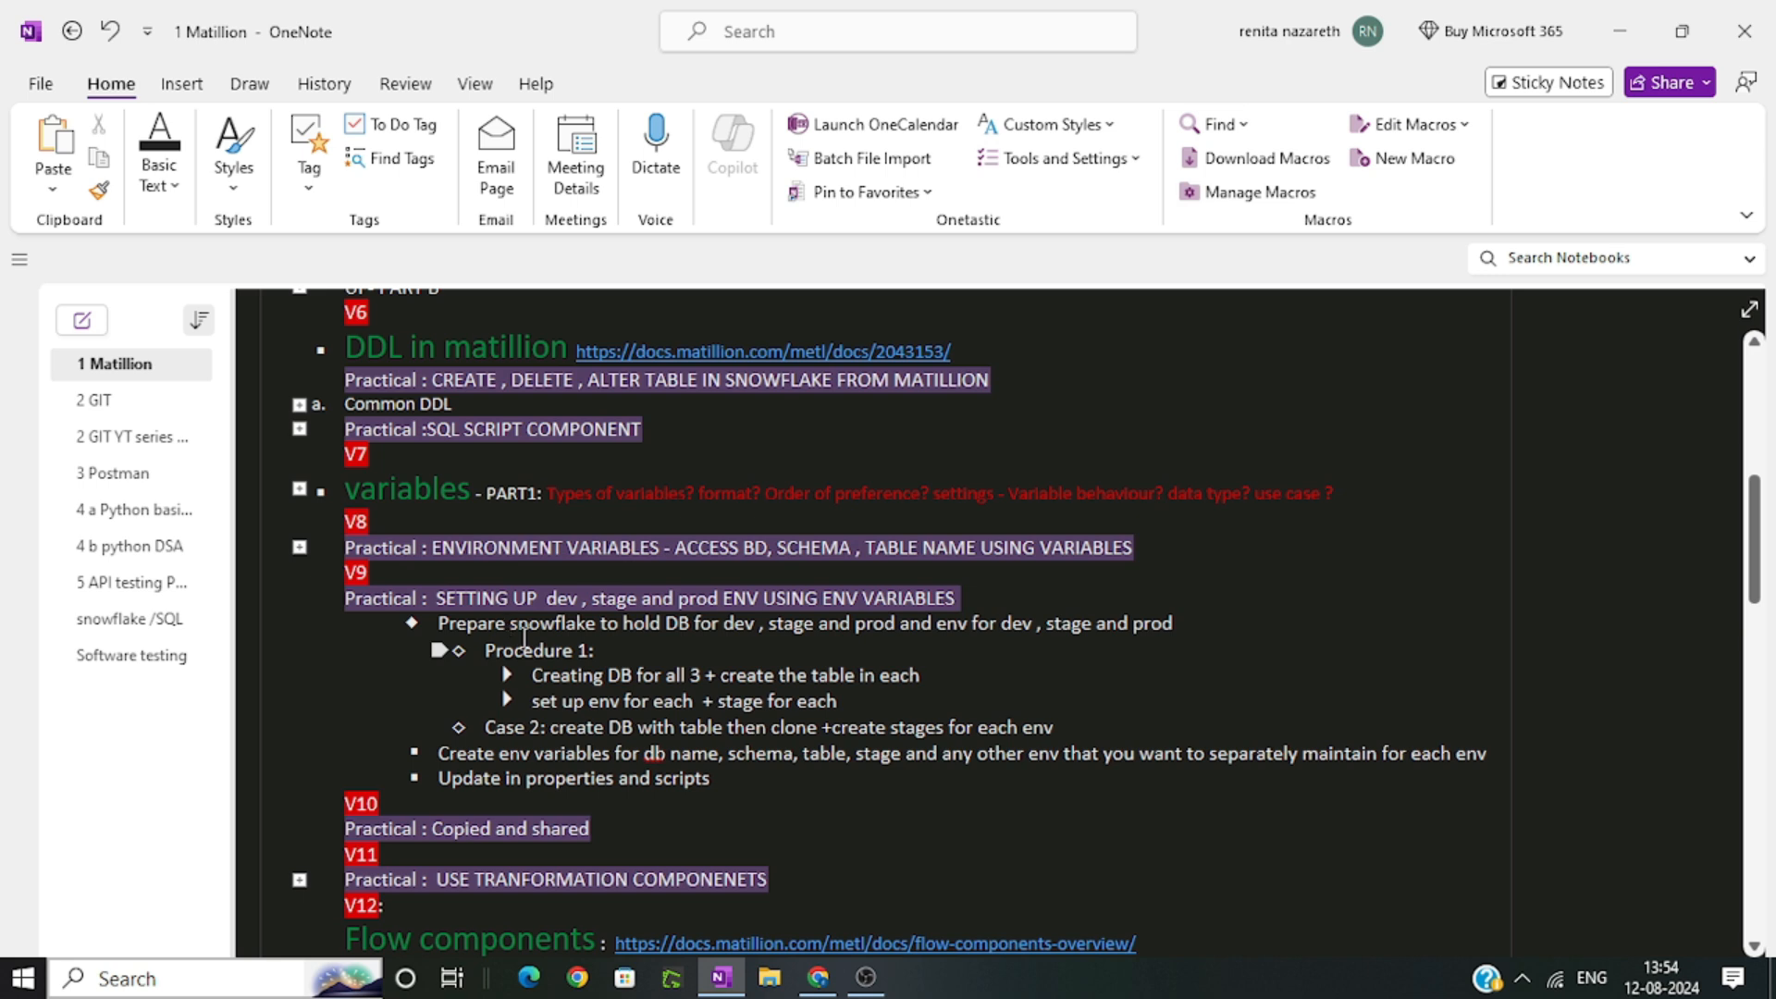
click(946, 626)
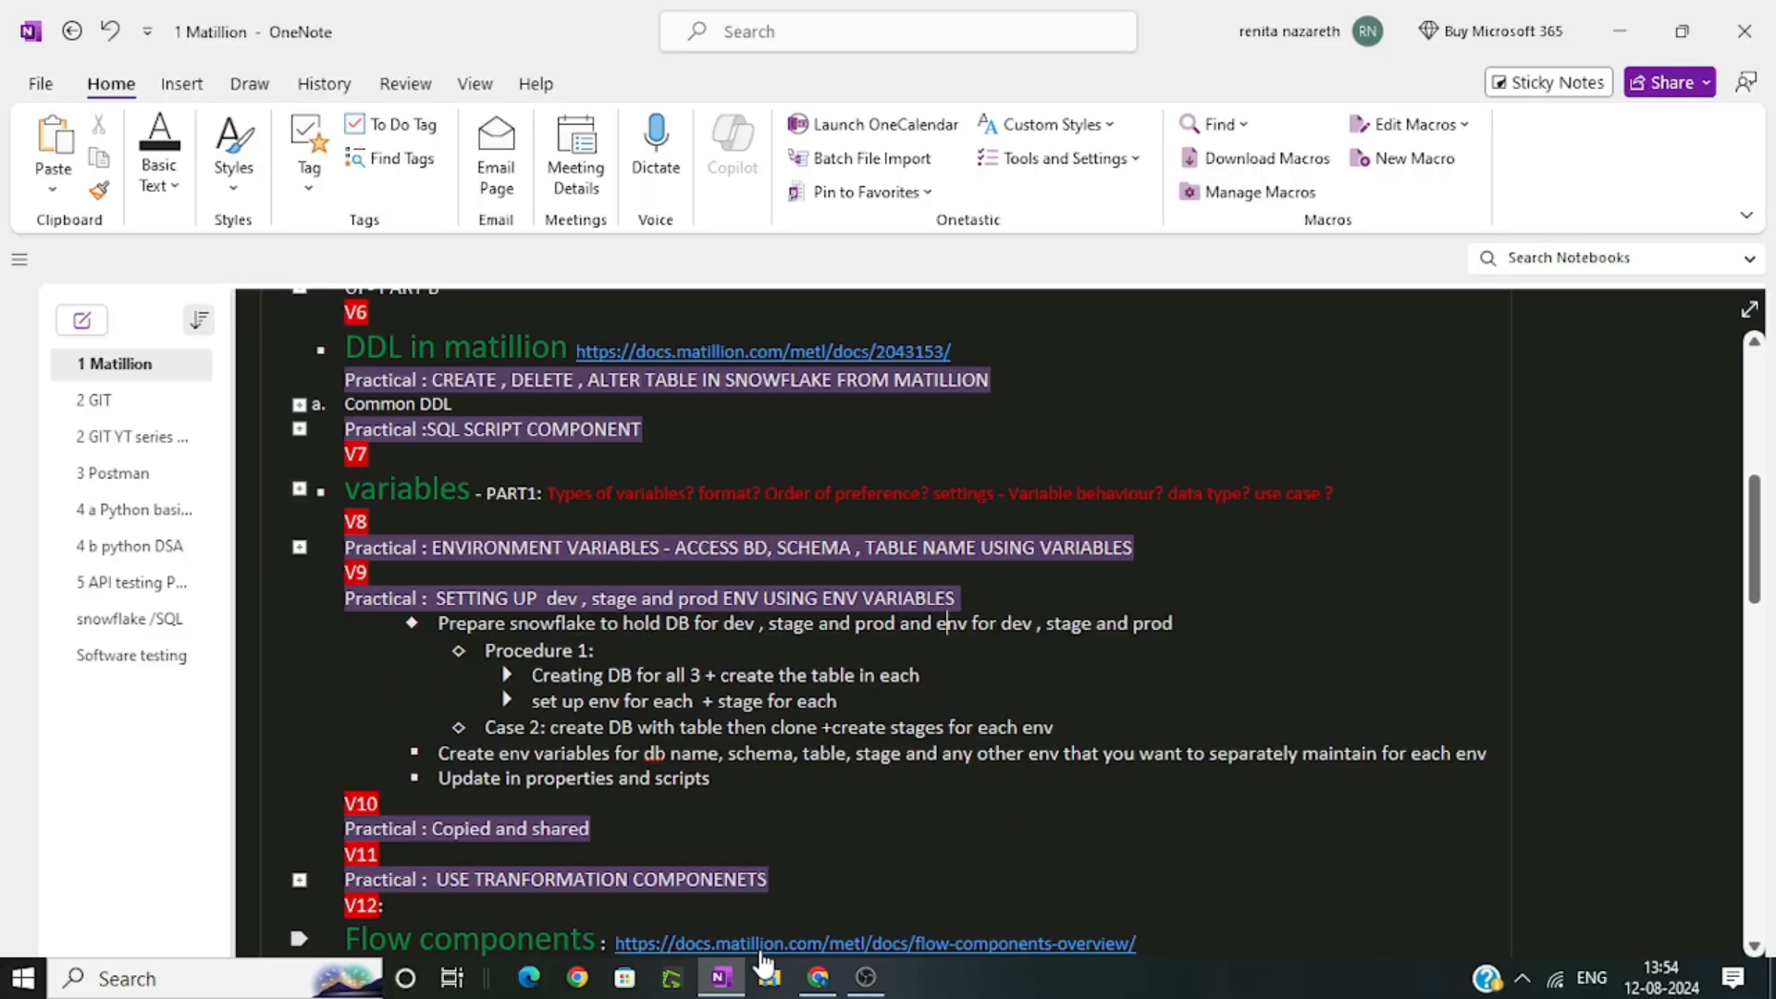
click(803, 980)
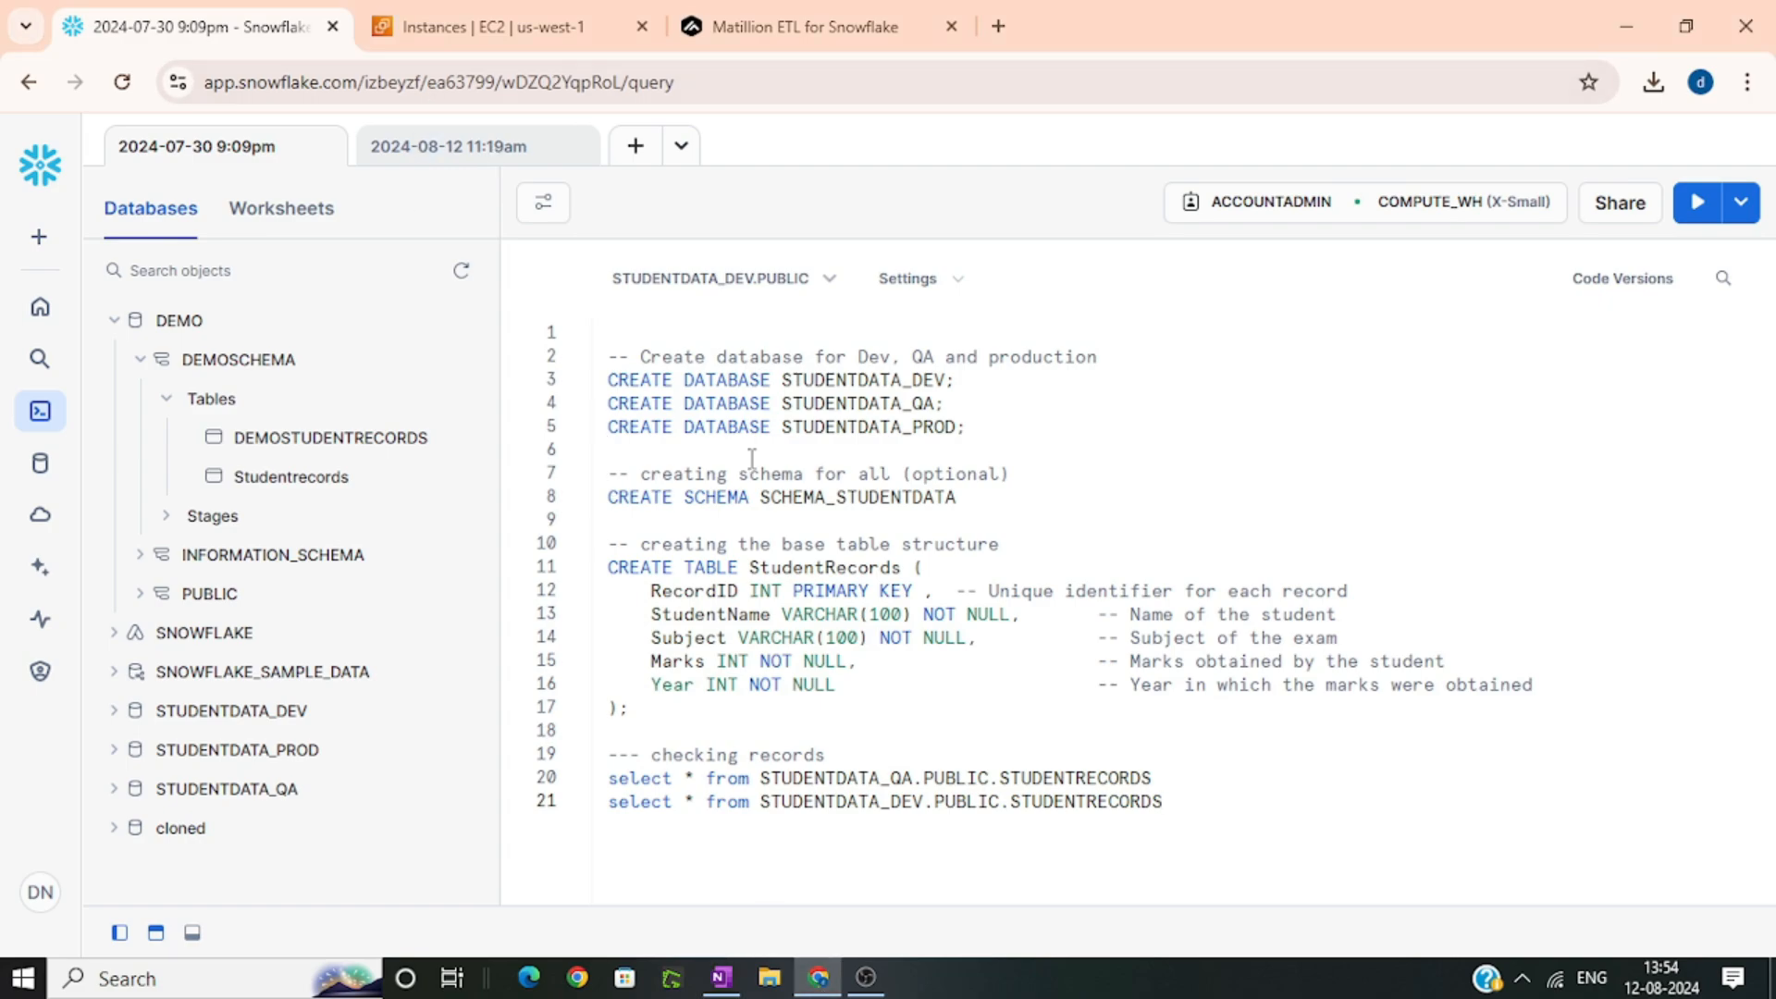
drag(1008, 426, 611, 367)
drag(957, 498, 607, 497)
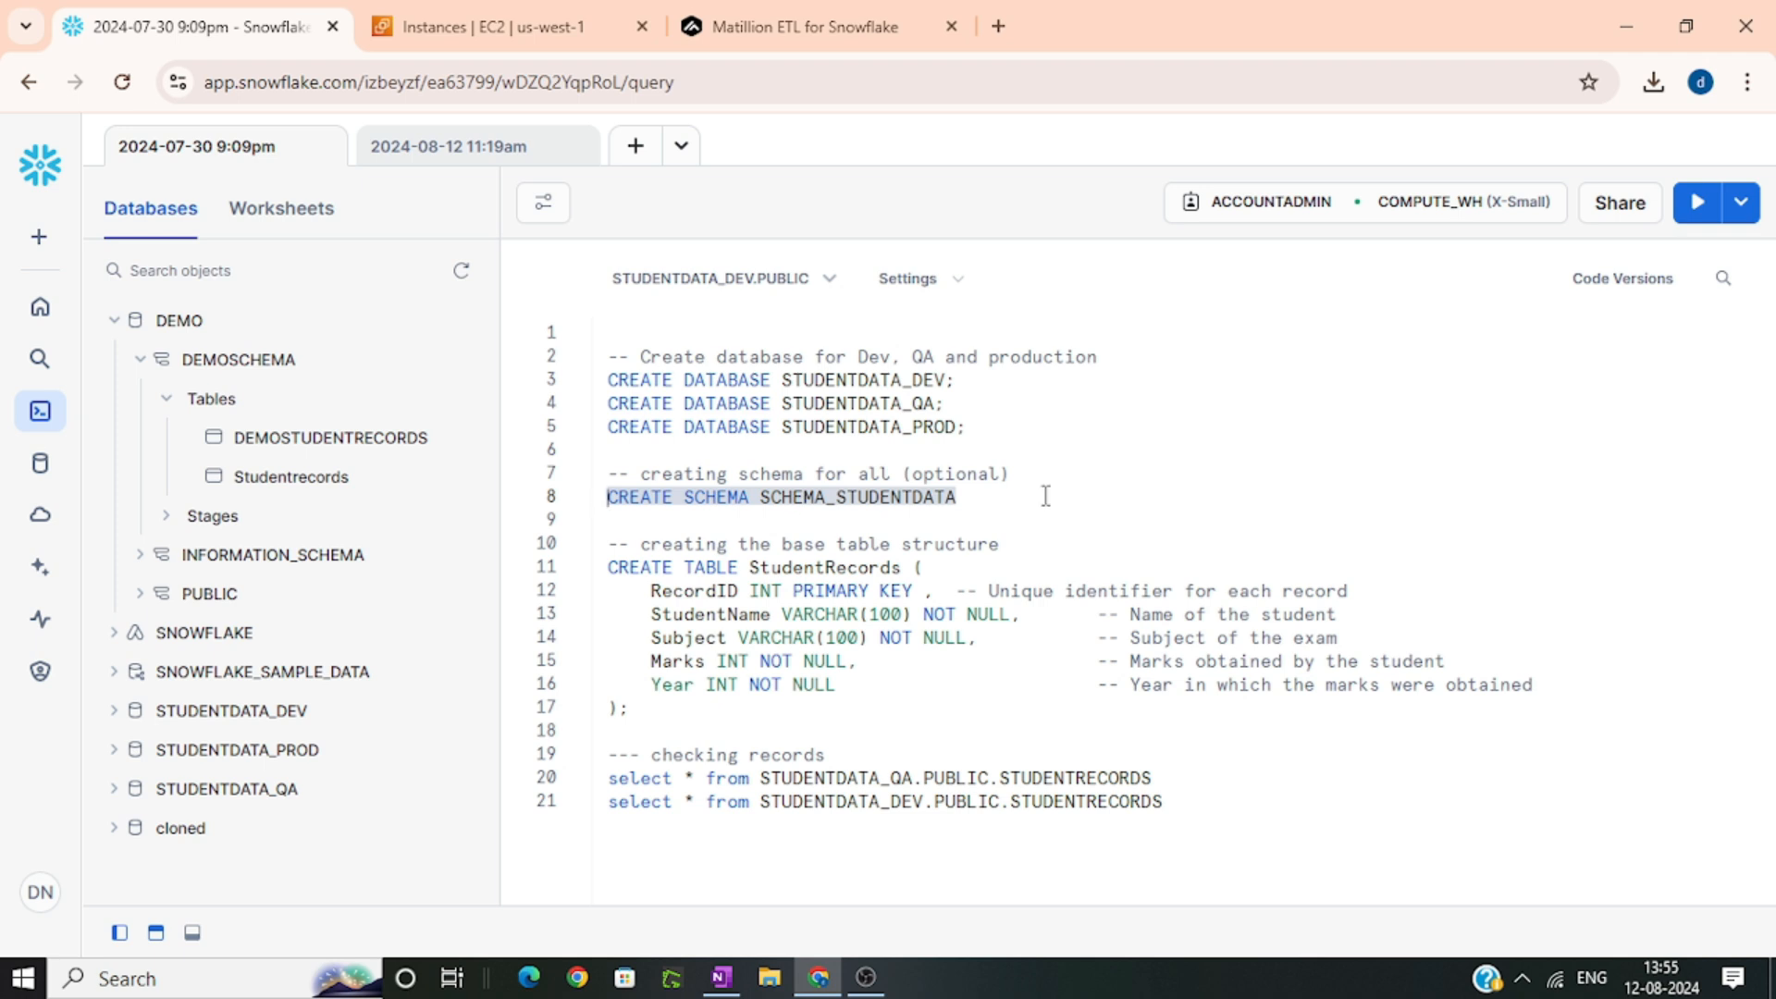
drag(860, 698, 603, 566)
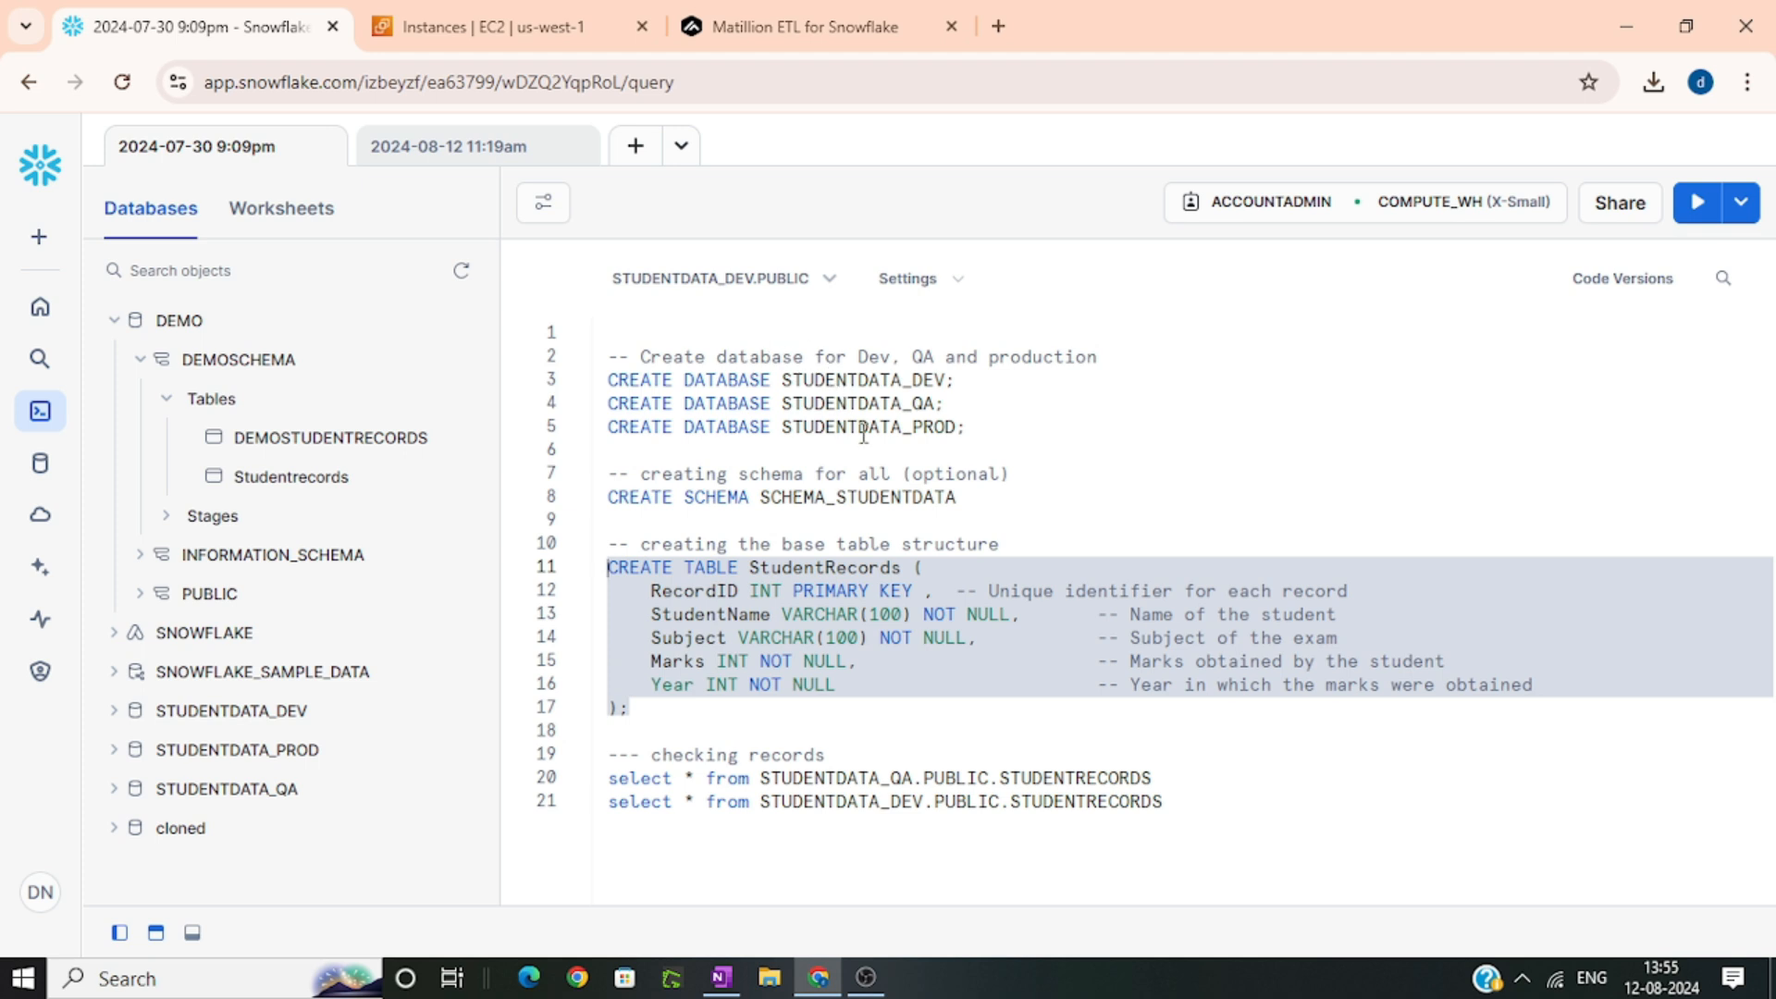
Inspect the STUDENTRECORDS table in STUDENTDATA_DEV's PUBLIC schema and collapse the expanded databases
click(388, 708)
scroll(323, 592, down, 1)
scroll(319, 560, up, 1)
click(126, 320)
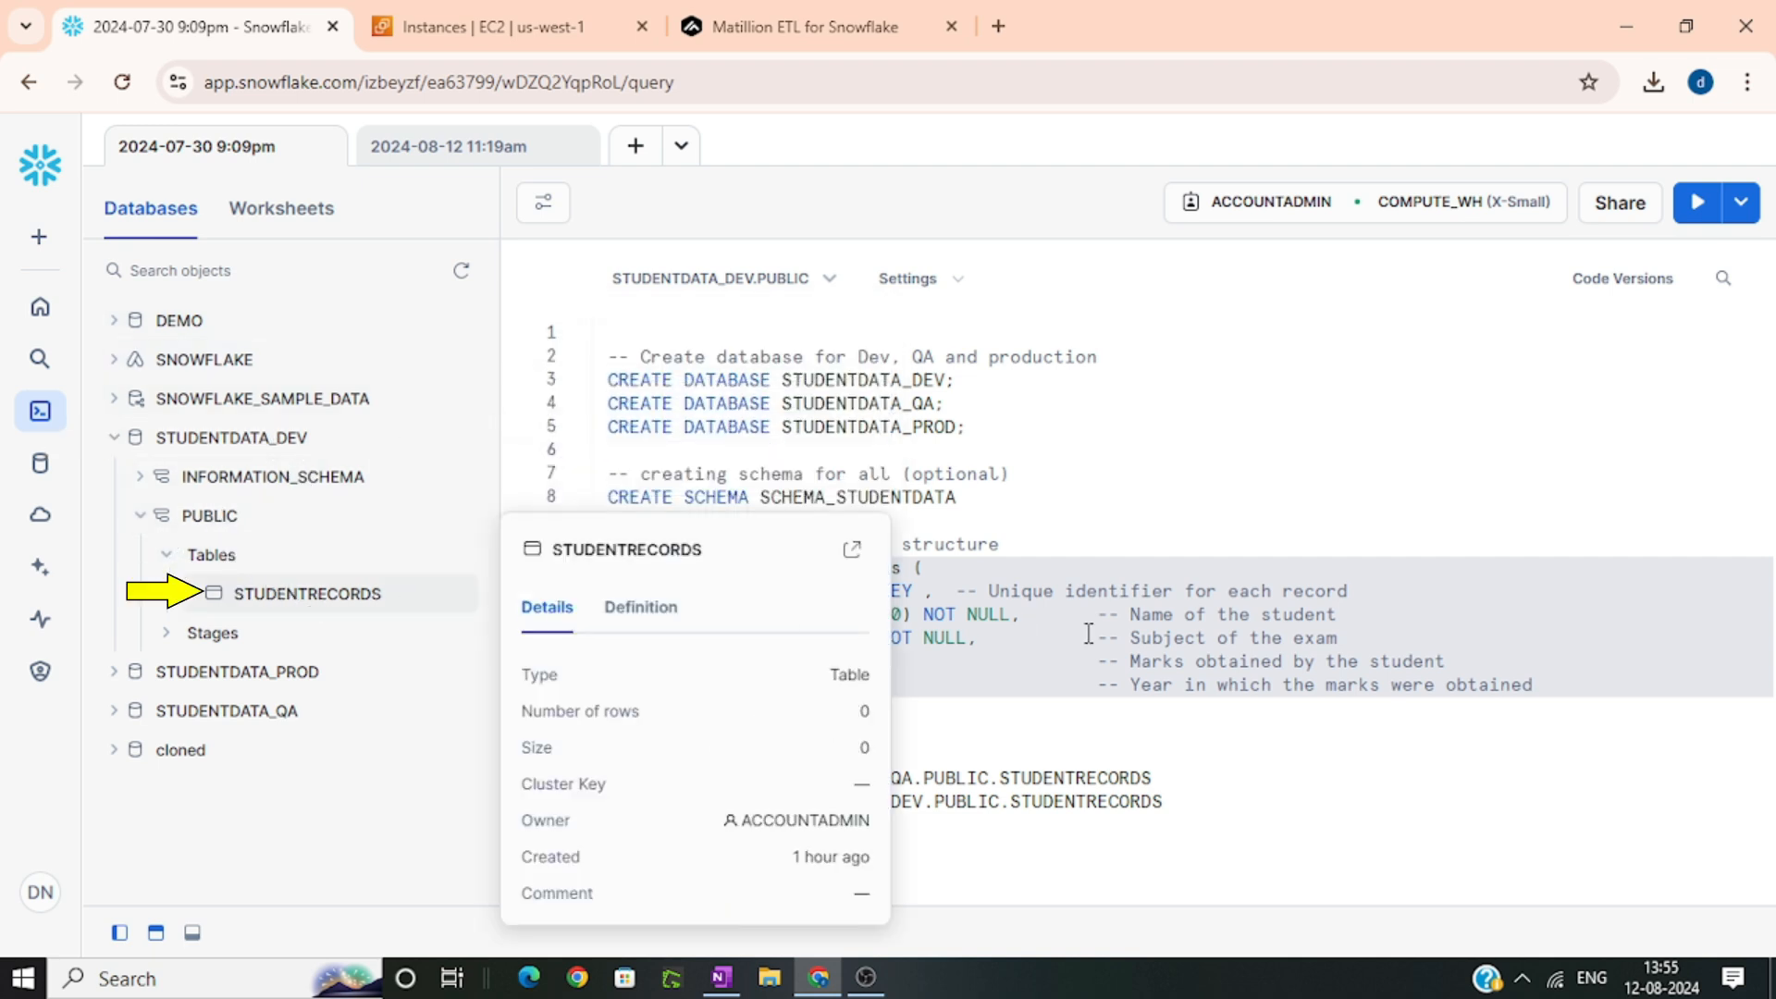
click(1215, 623)
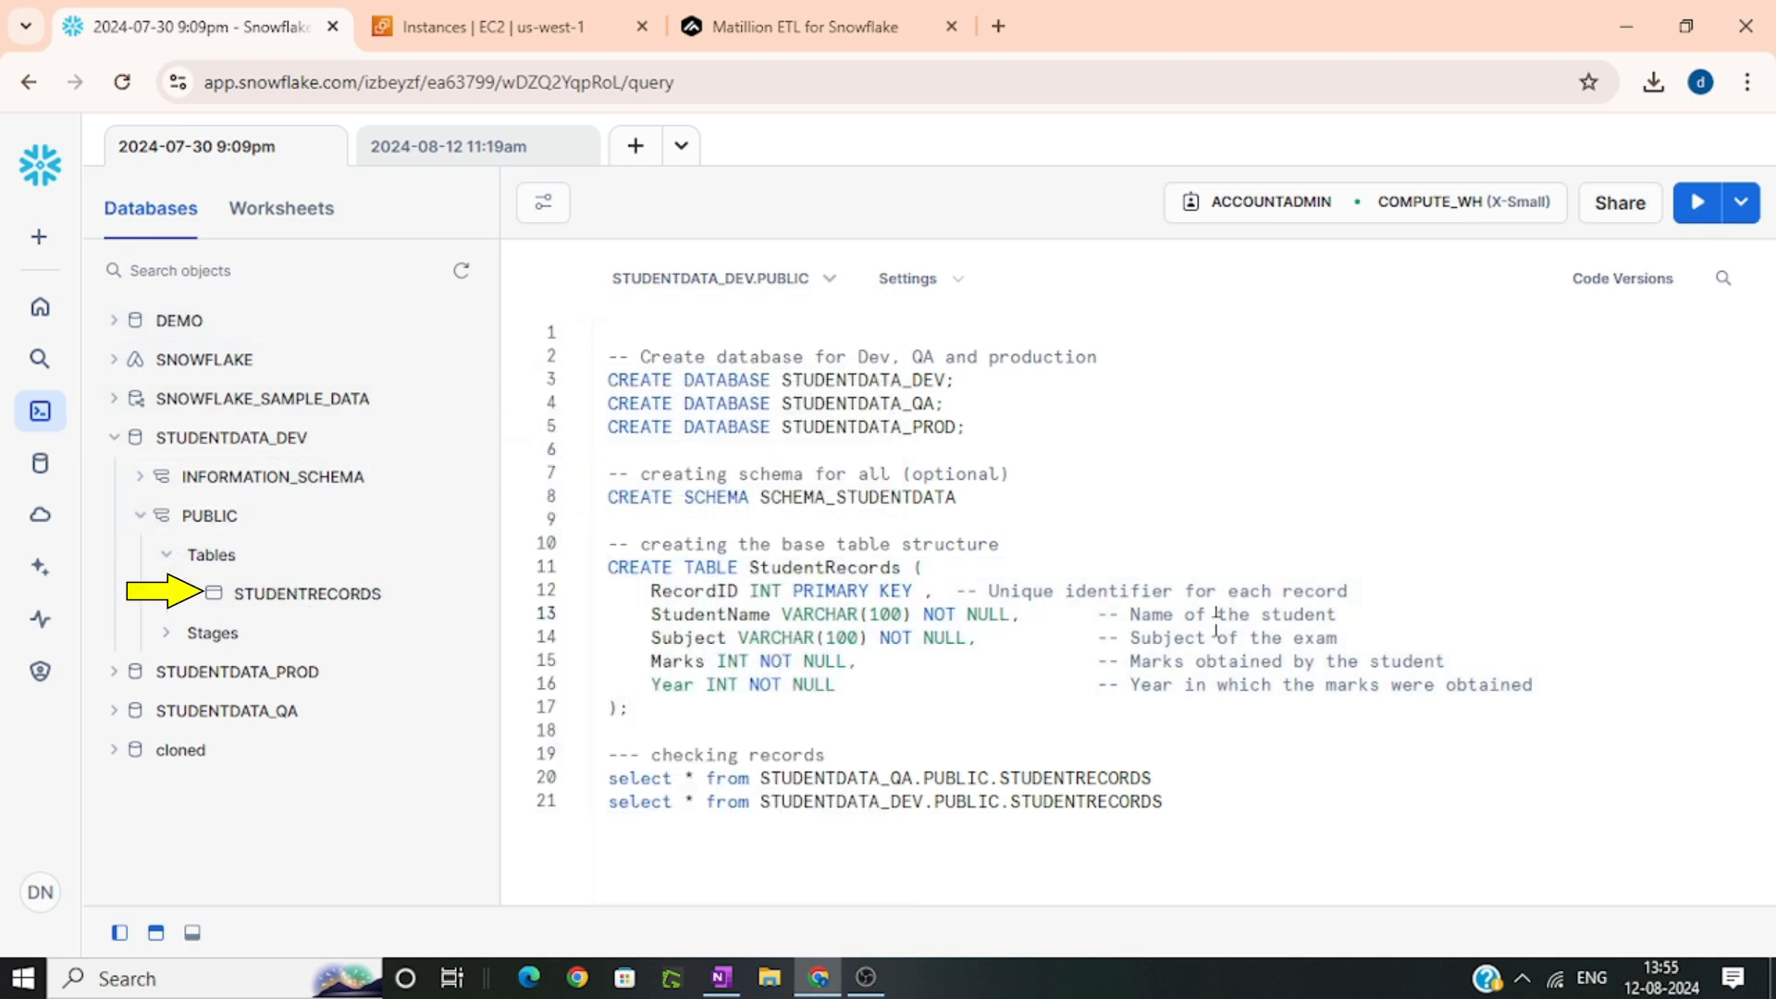
click(113, 437)
click(1249, 709)
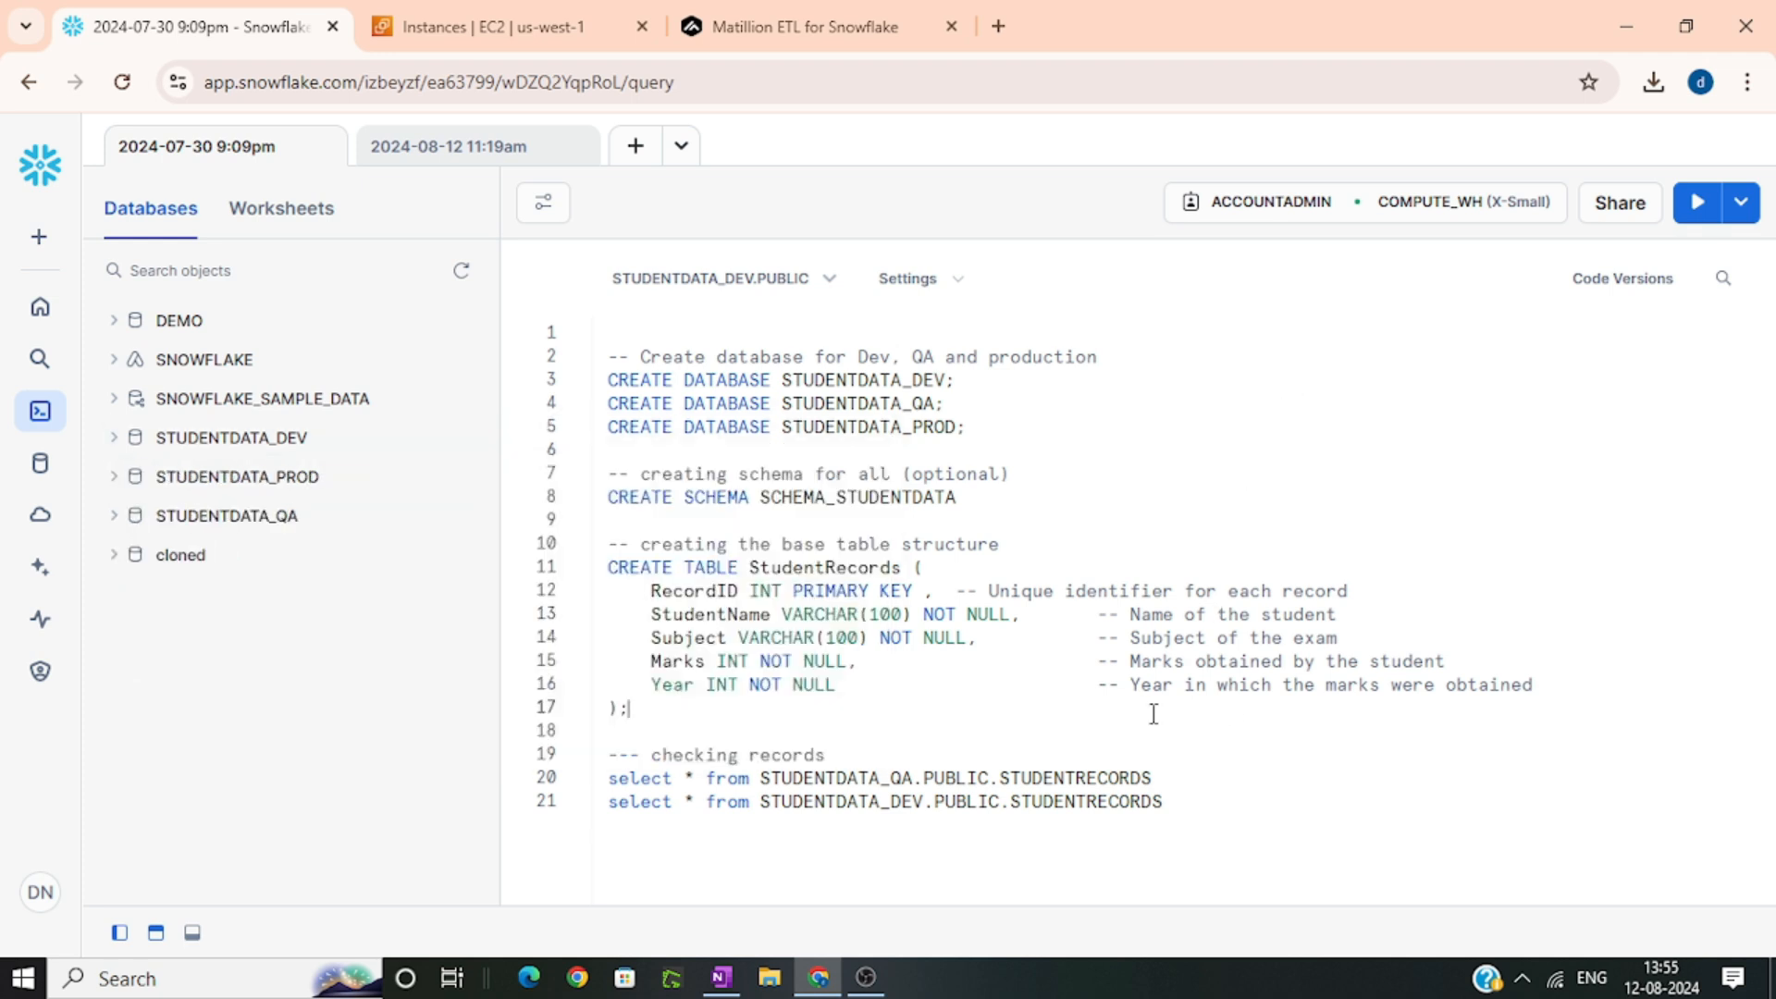
Switch to Matillion and paste a copy of the V7_S3LOAD_WithVariables job into the ProjectA folder
click(819, 6)
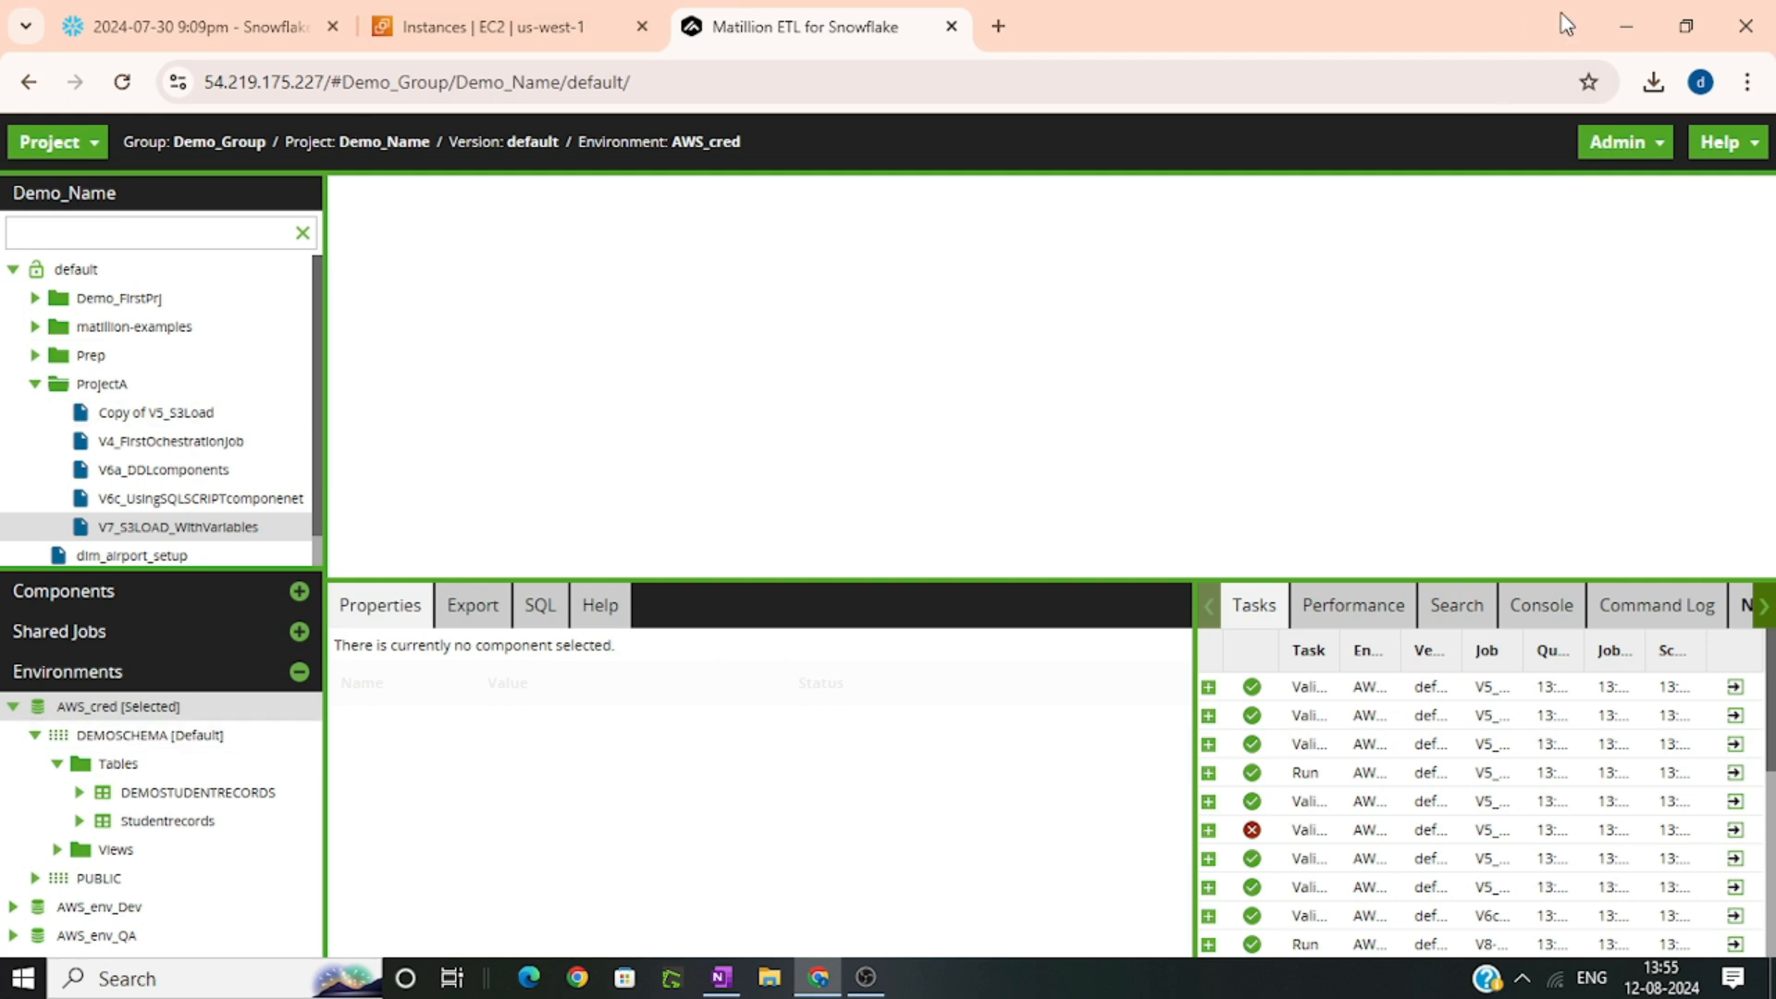
click(1608, 26)
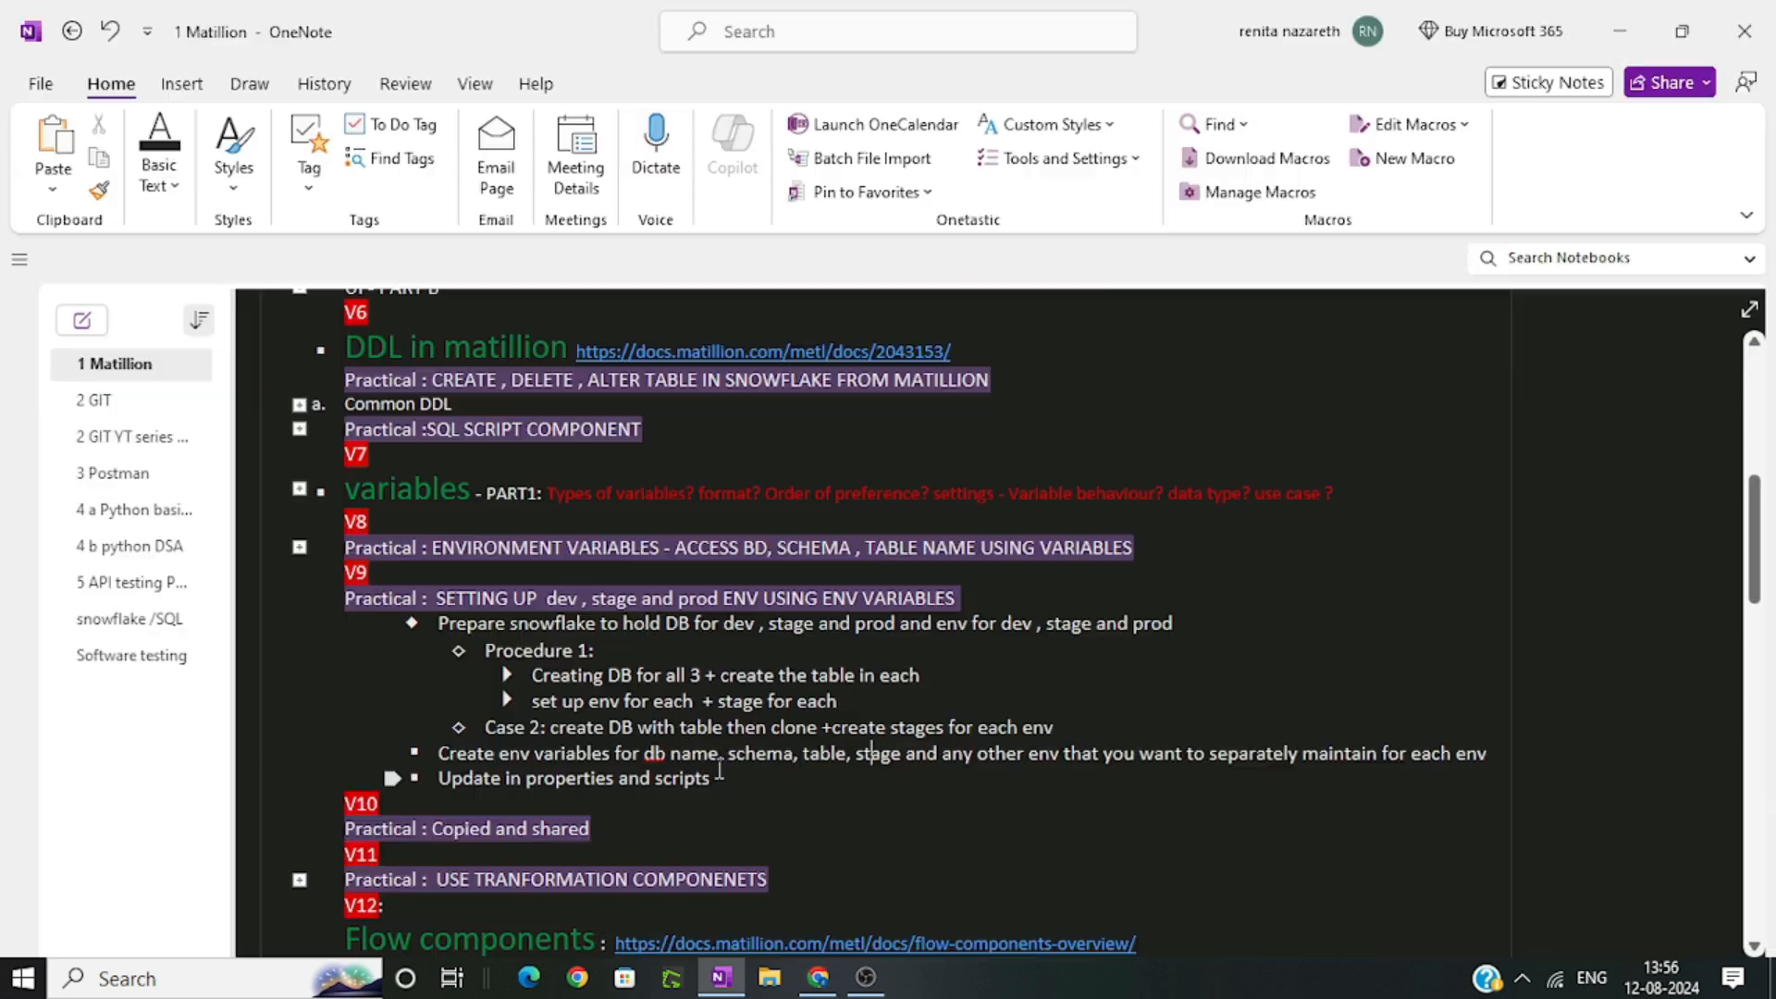
scroll(218, 462, down, 1)
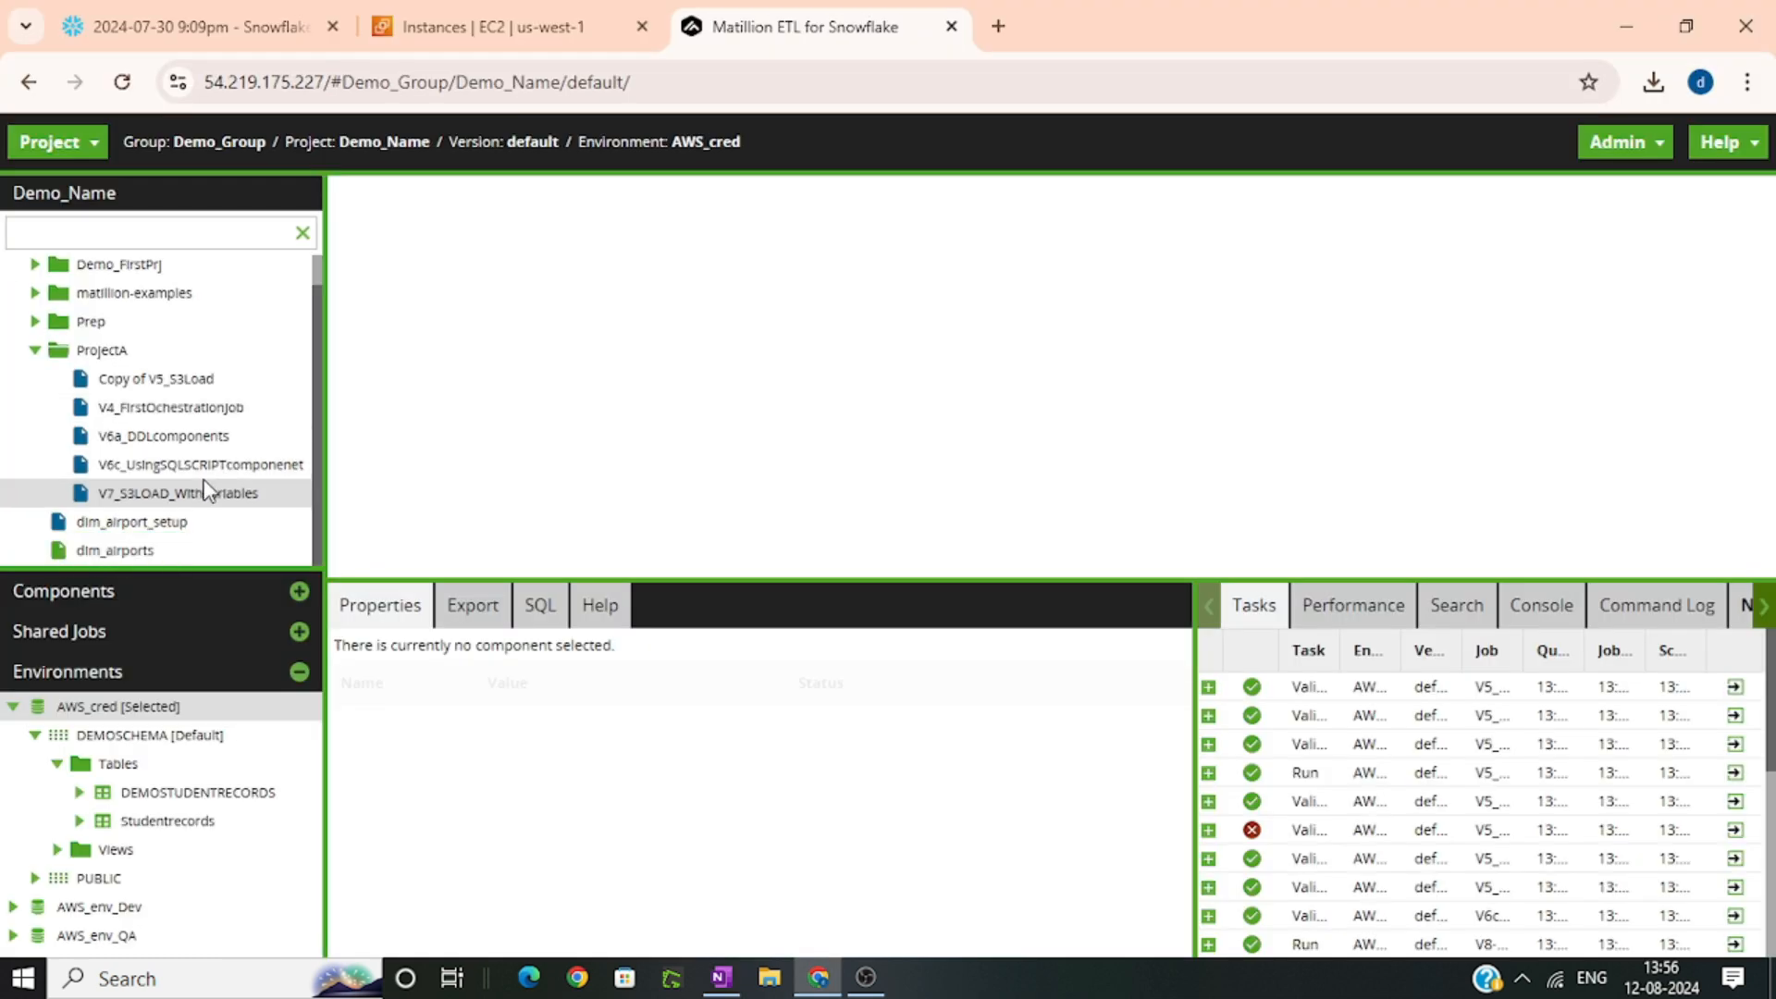
right_click(202, 498)
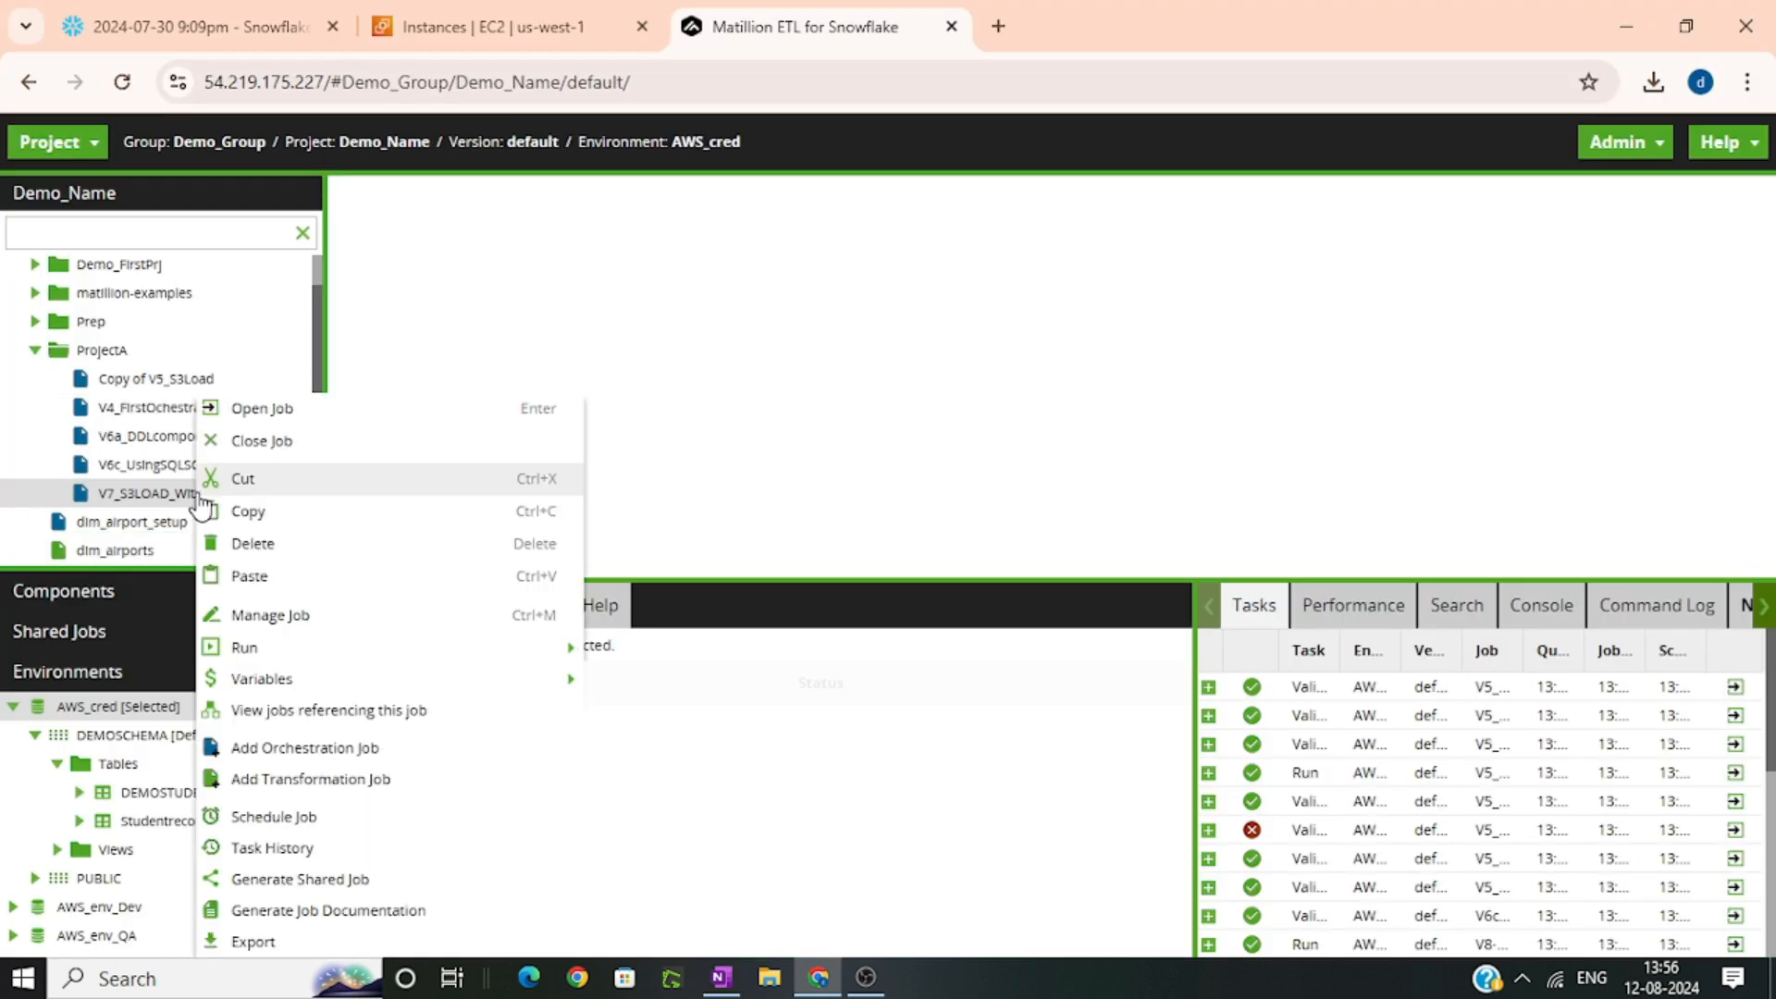
click(269, 512)
right_click(95, 352)
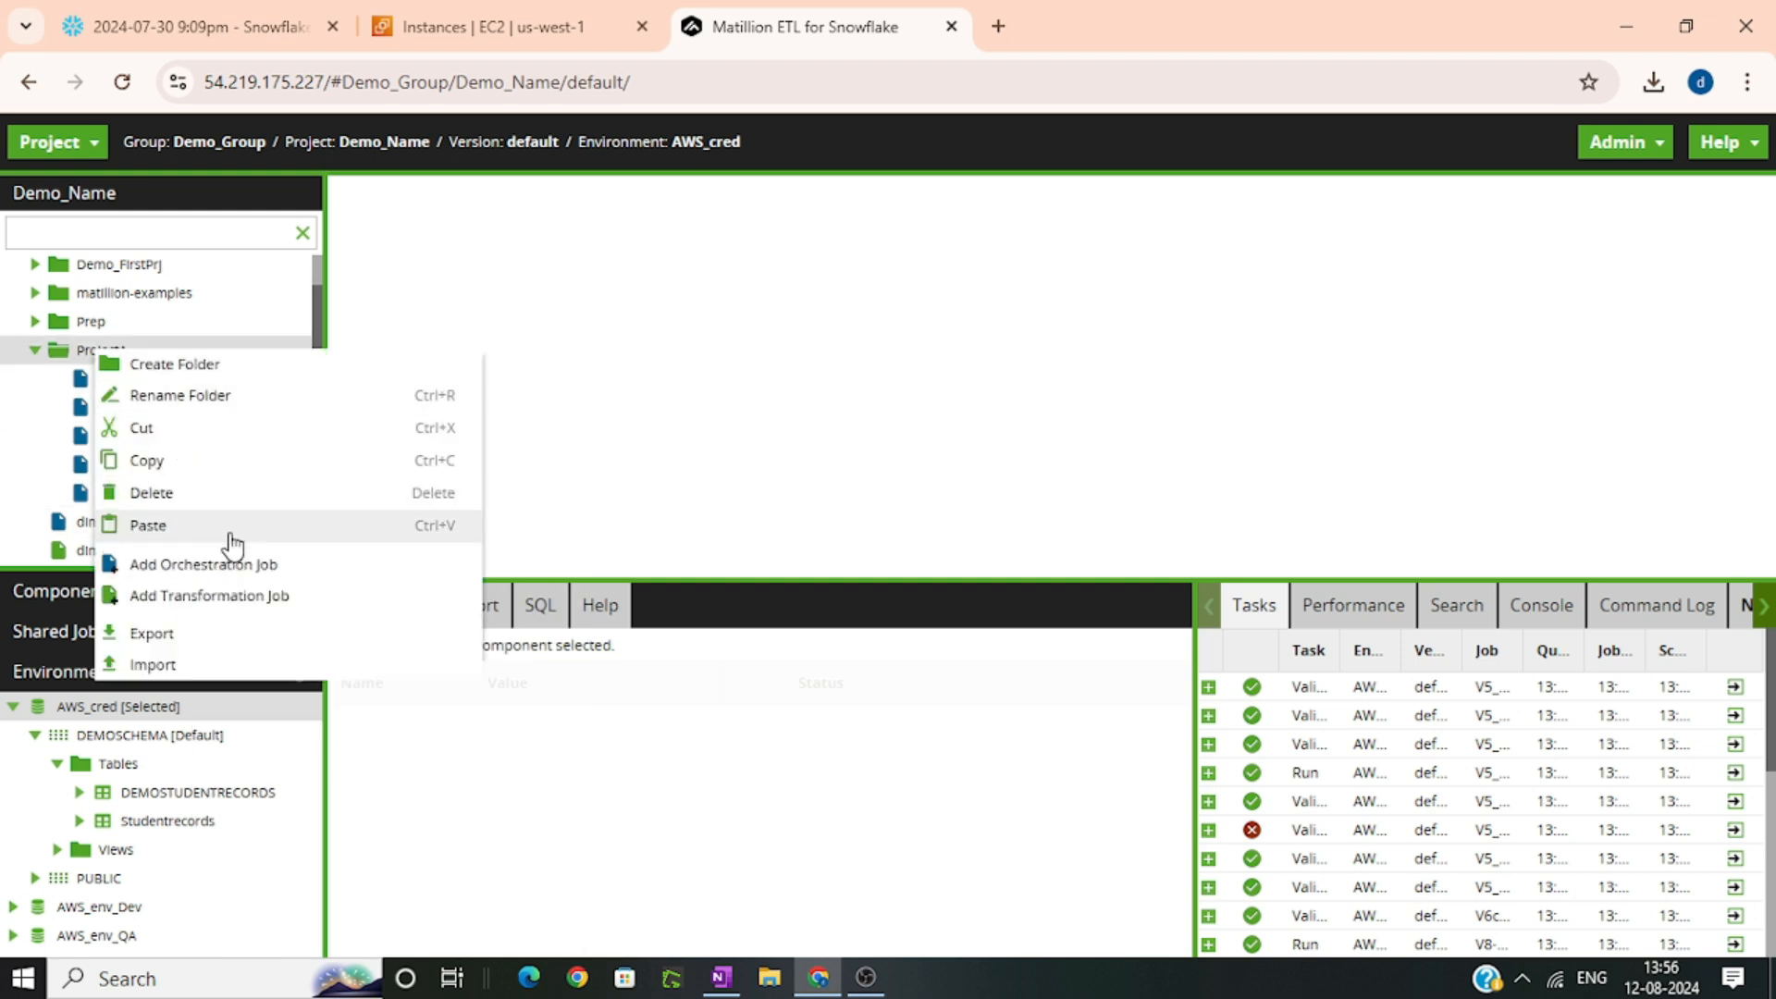
click(148, 526)
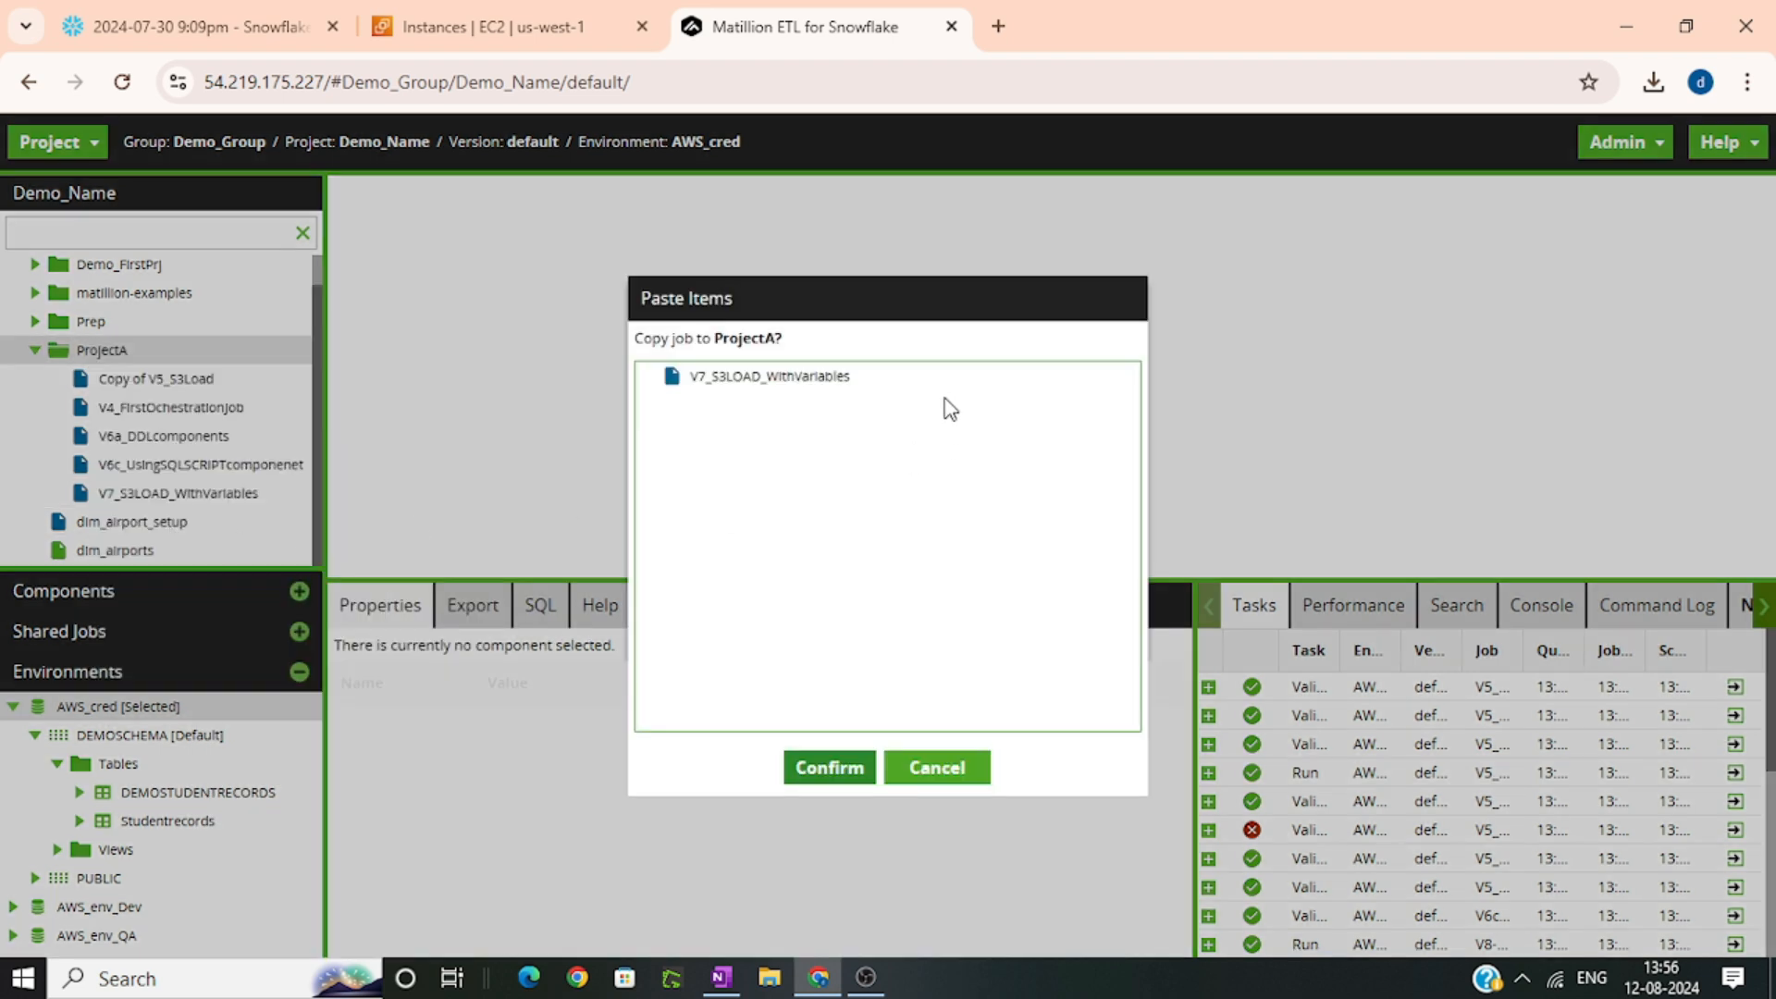
click(830, 768)
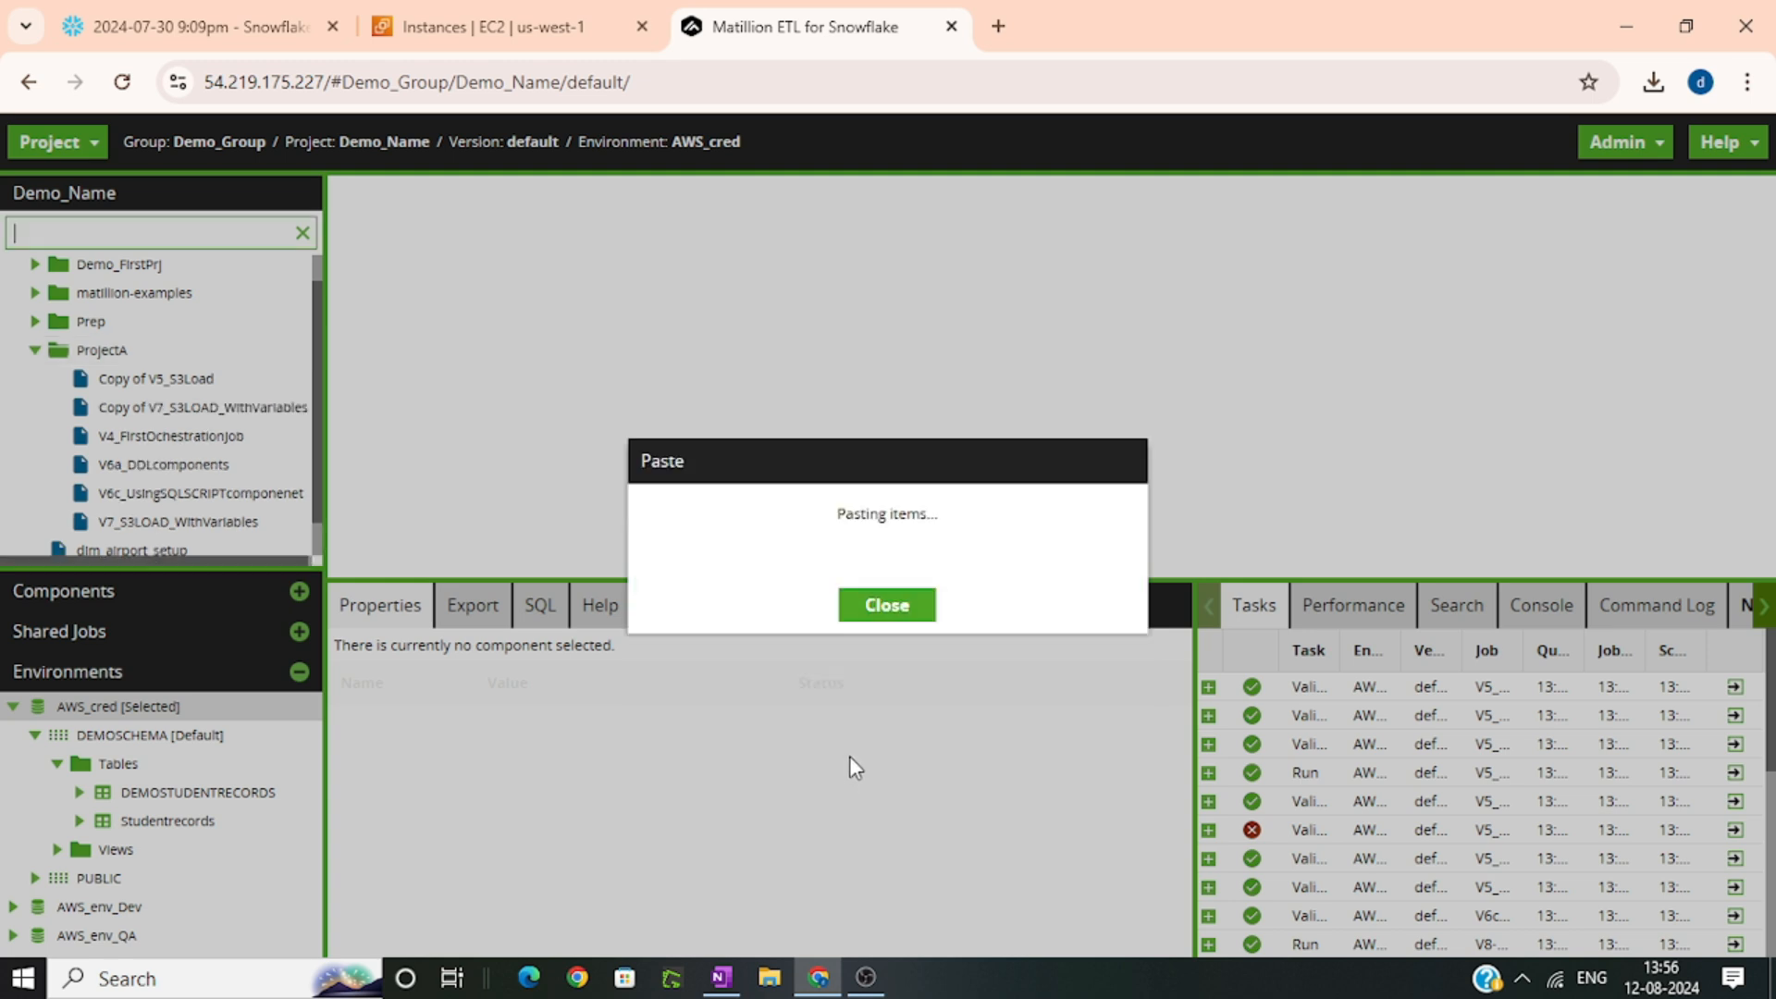
Open the copied V7 job and rename it V9_S3LOAD_WithVariablesAndDev_QA_Prod
double_click(221, 371)
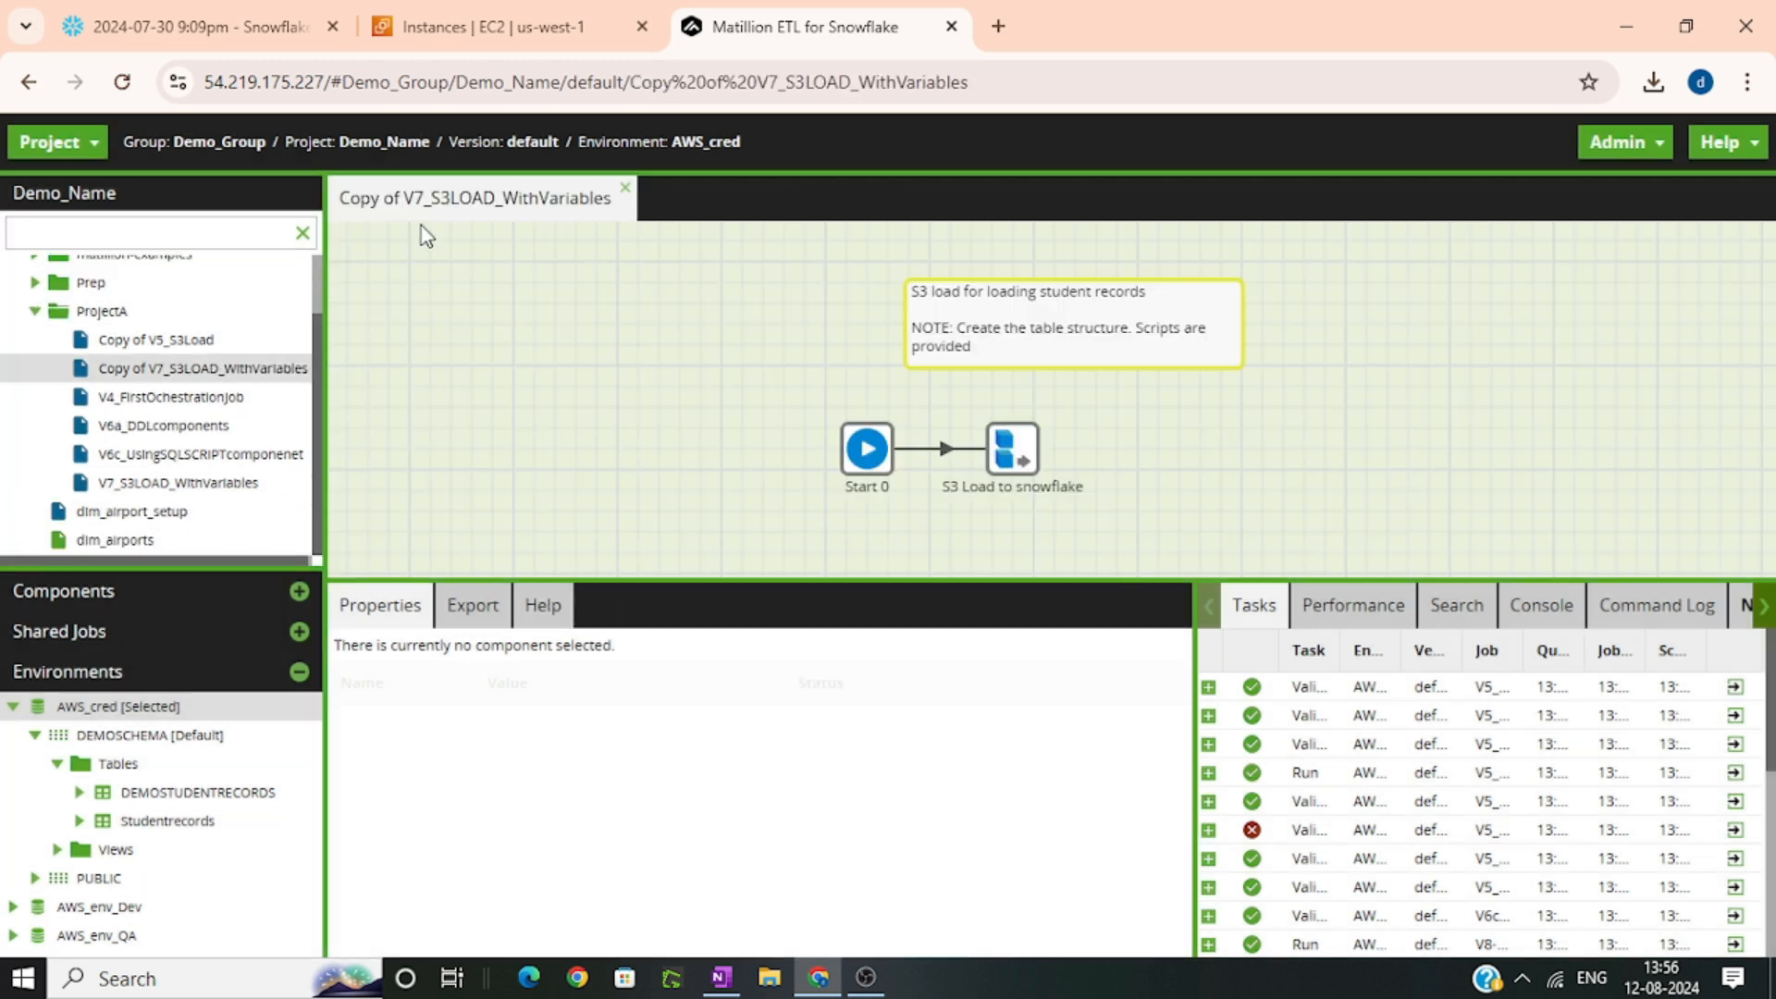
key(BackSpace)
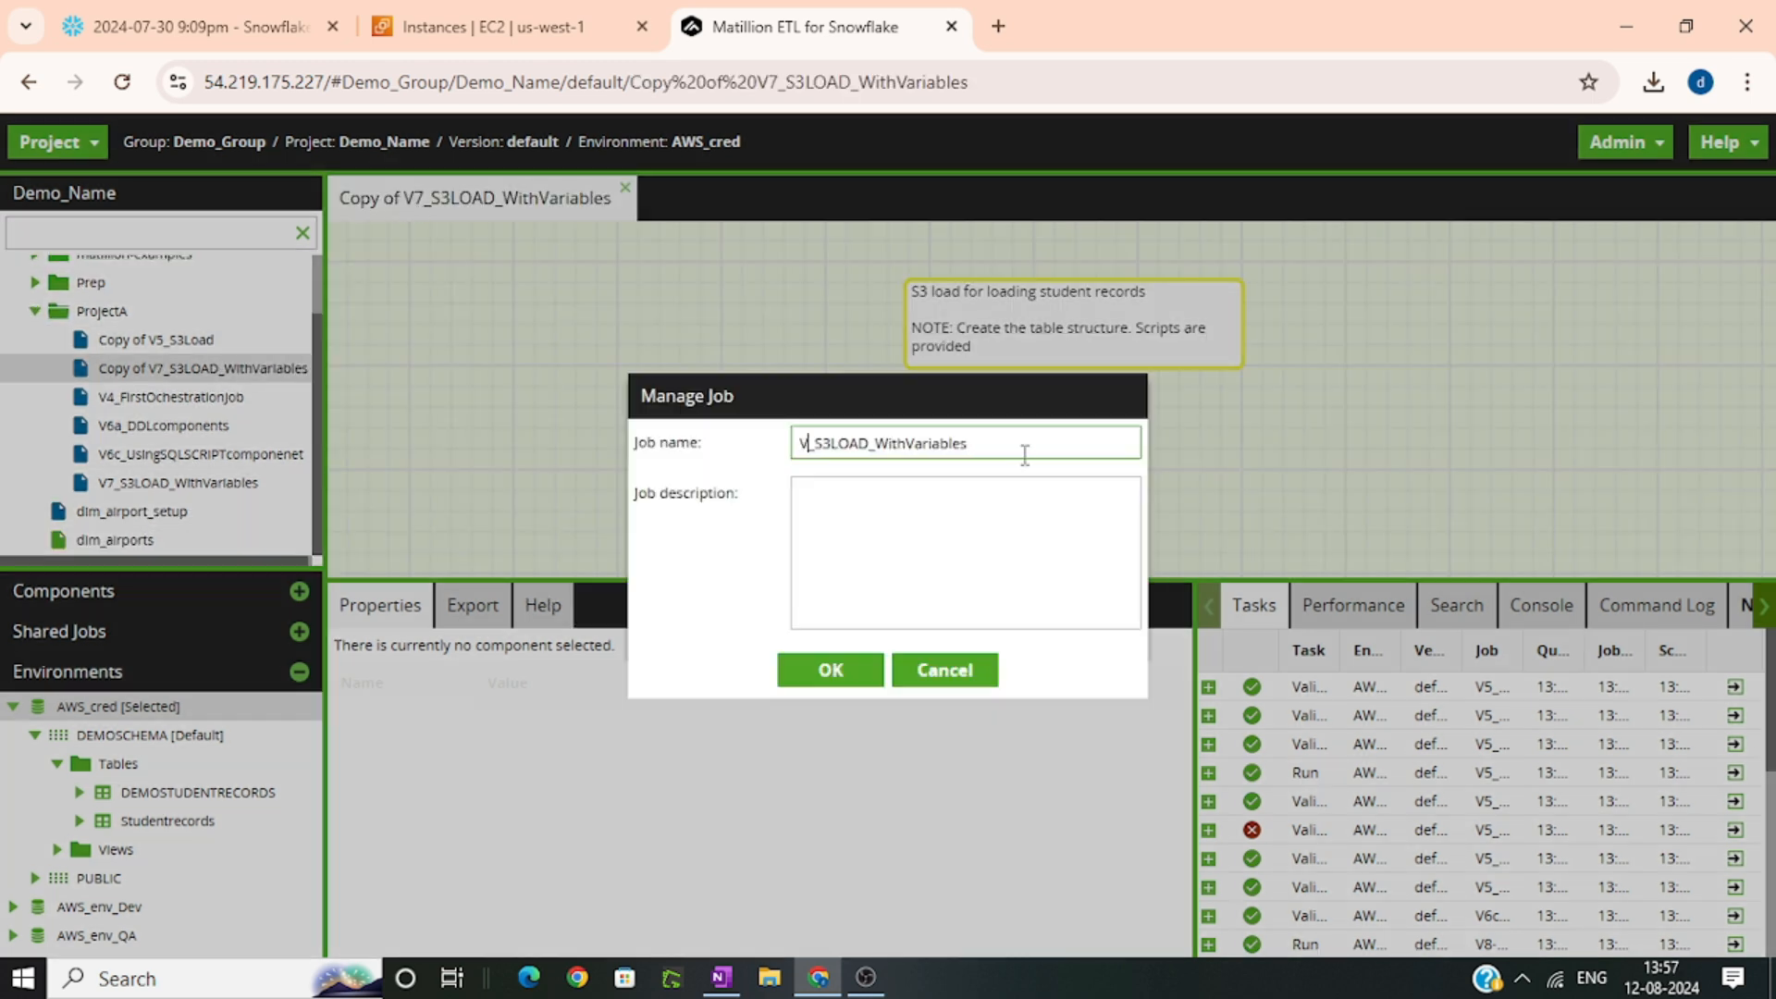
text(9_S3LOAD_WithVariables)
click(1013, 443)
text(AndDev_QA_Prod)
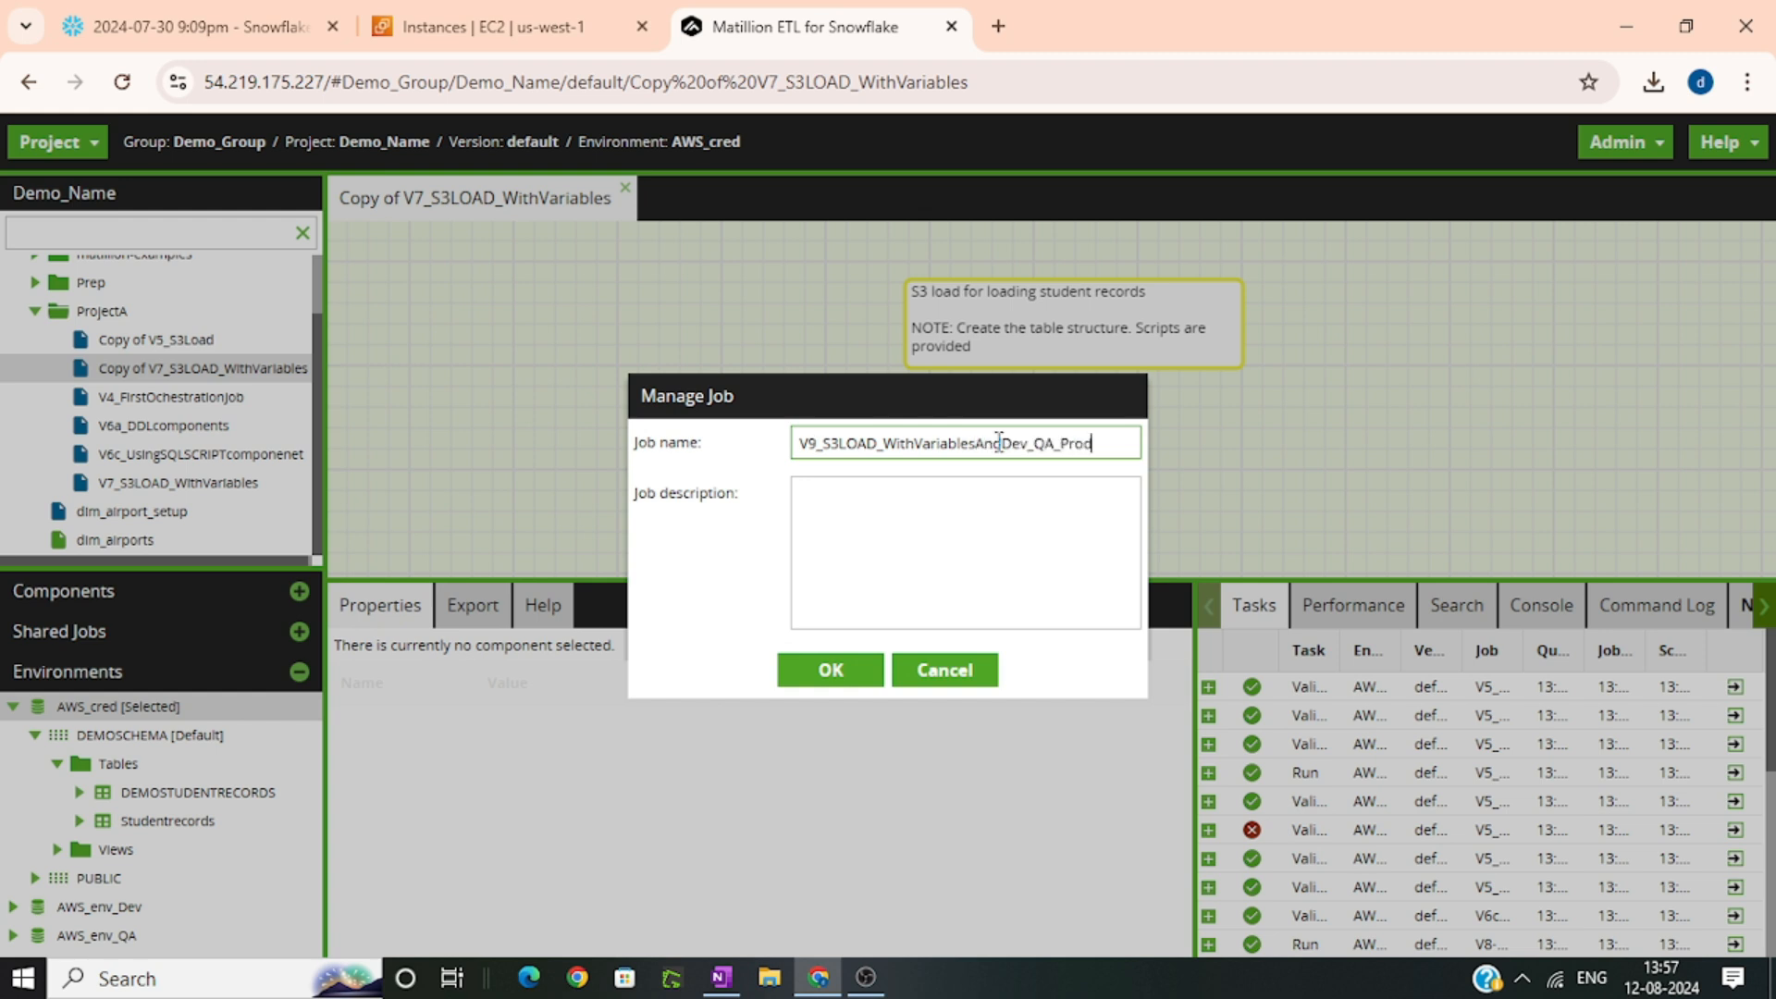
click(844, 673)
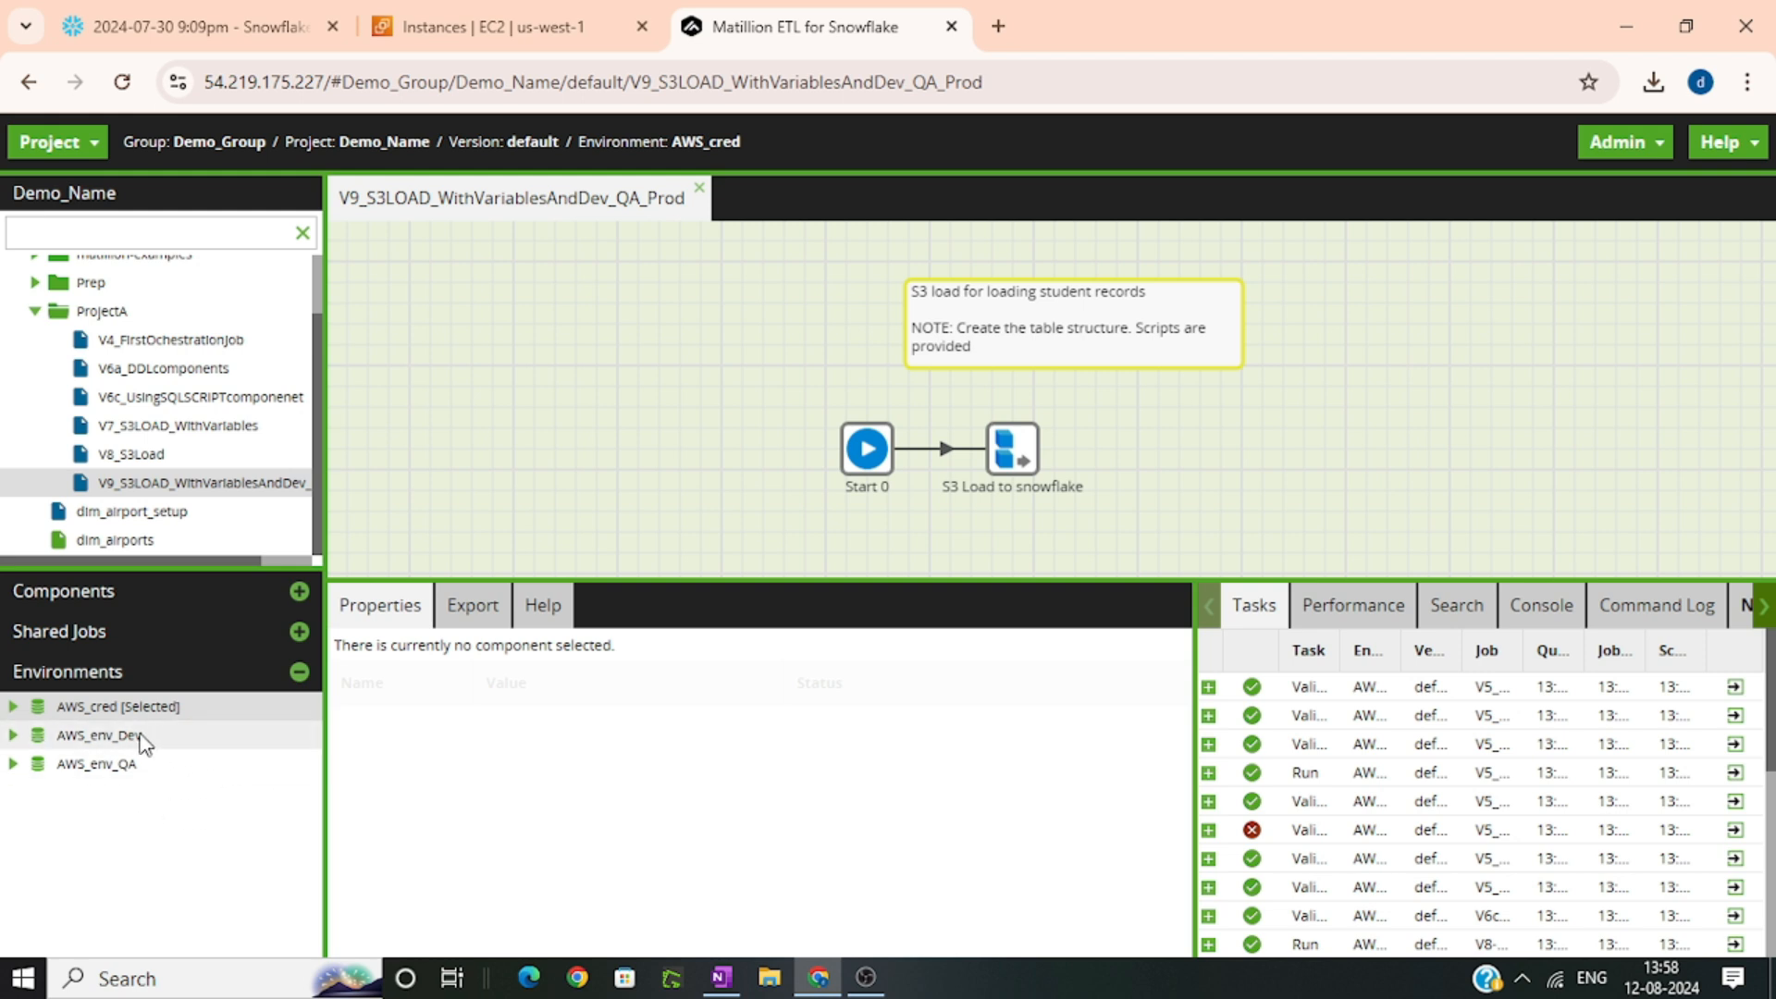
Review the AWS_env_Dev environment against the dev database and schema creation statements in the Snowflake worksheet
click(102, 743)
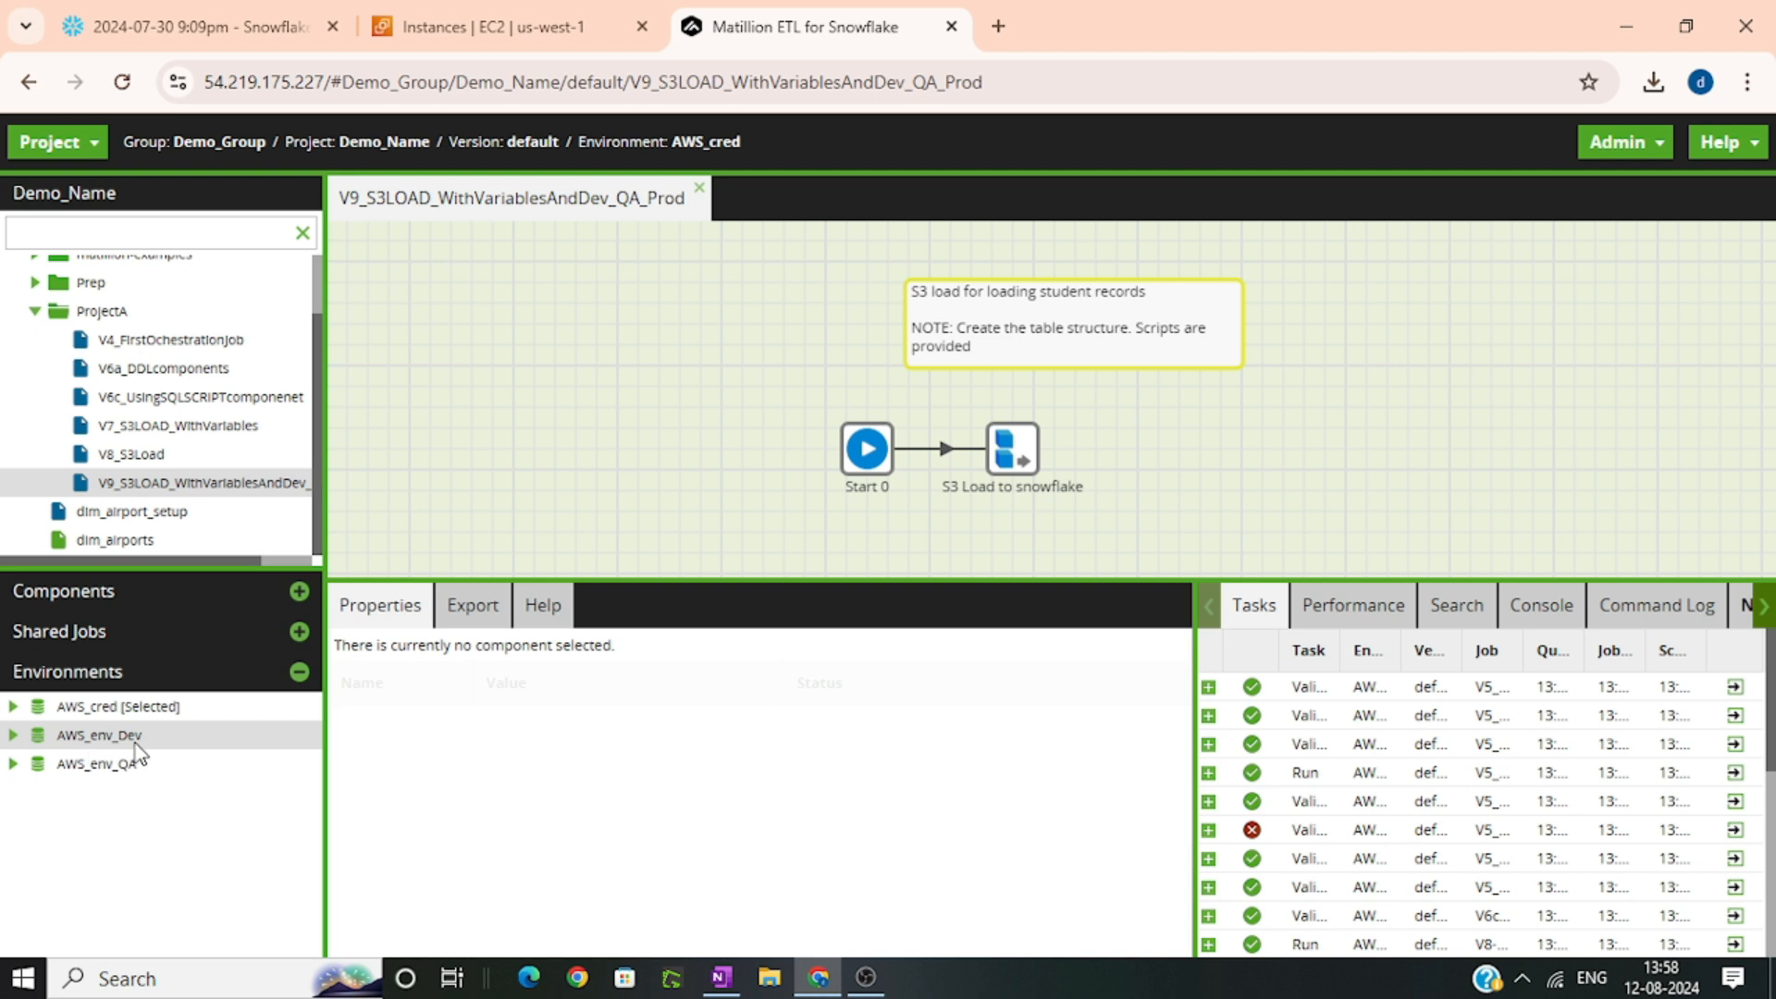
click(231, 39)
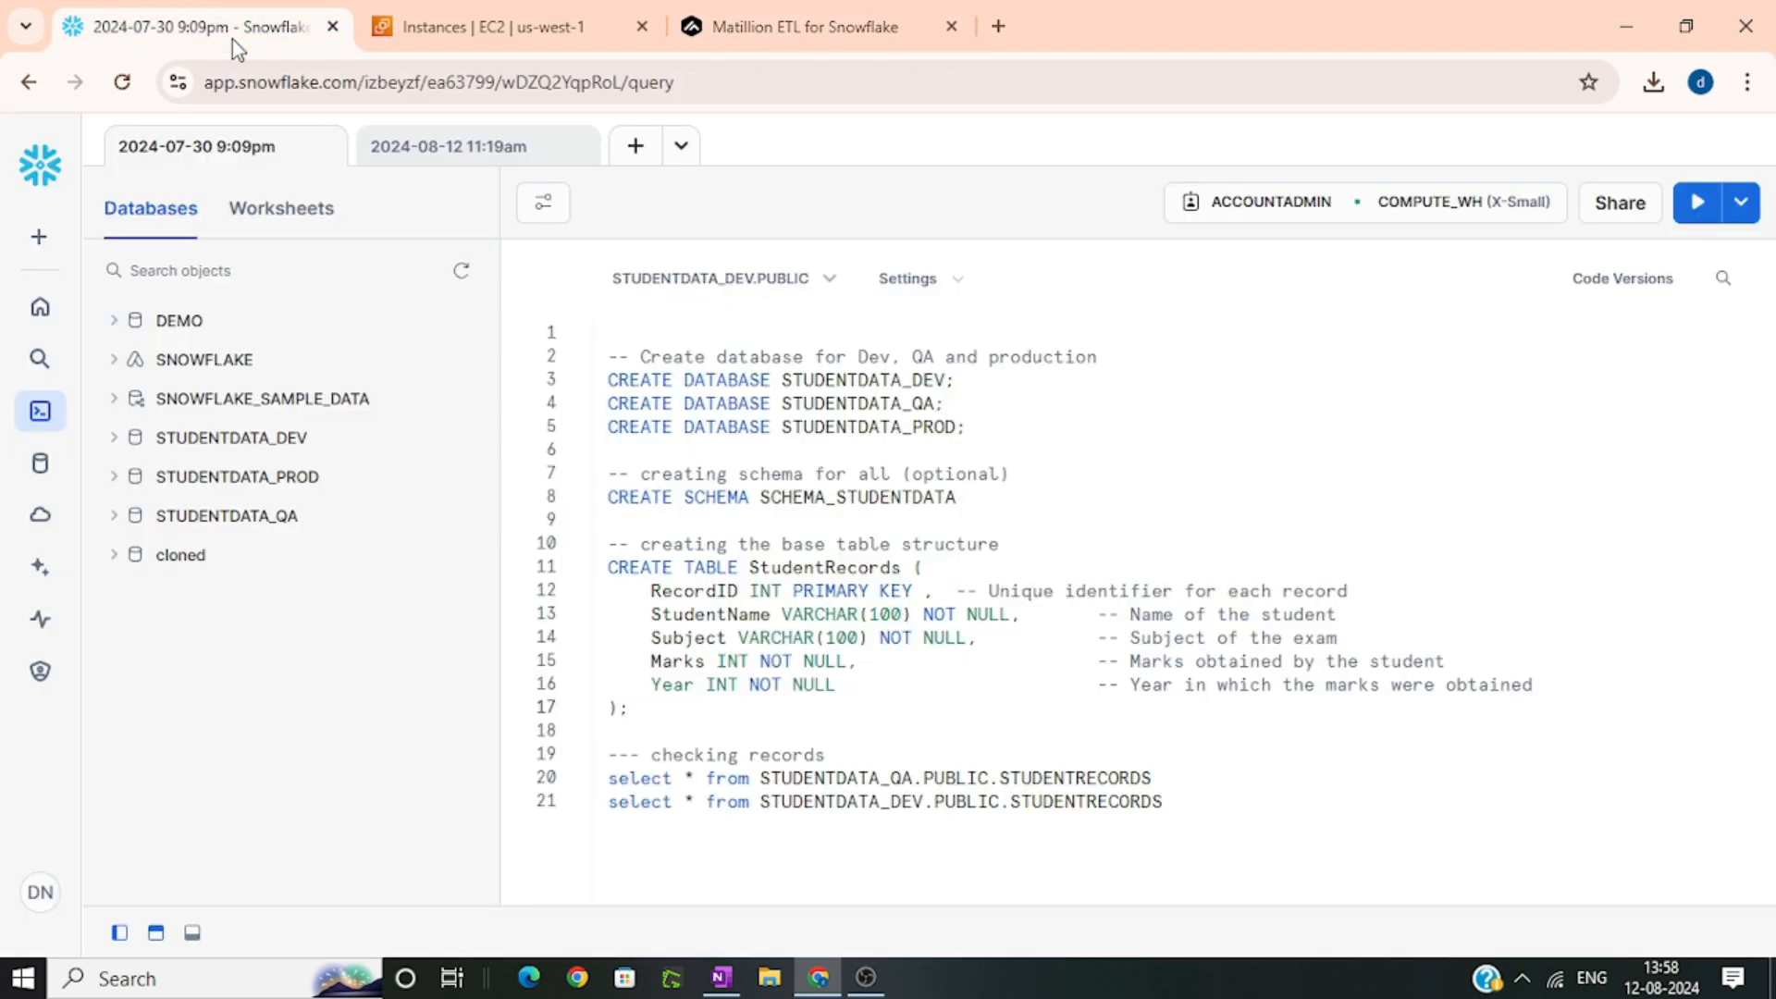
drag(960, 379, 595, 389)
drag(1006, 495, 647, 497)
key(Down)
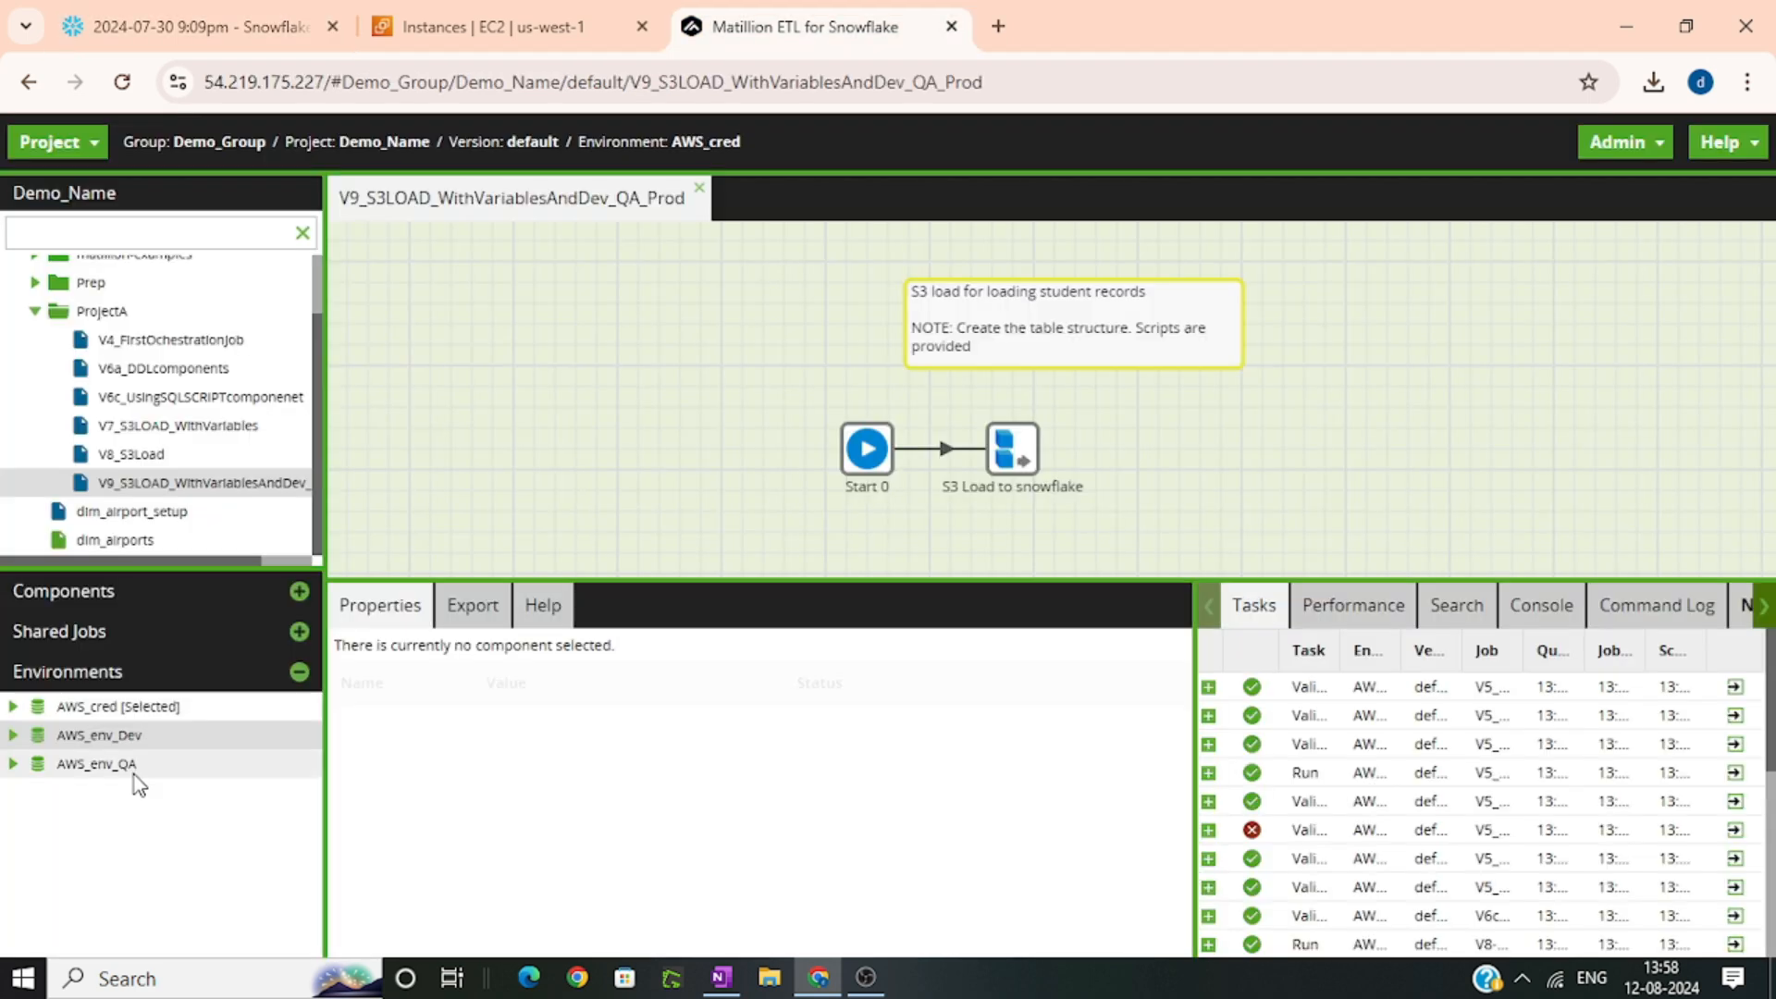
Start cloning the AWS_env_Dev environment and its database in Matillion, naming the new environment AWS_env_Prod
right_click(139, 735)
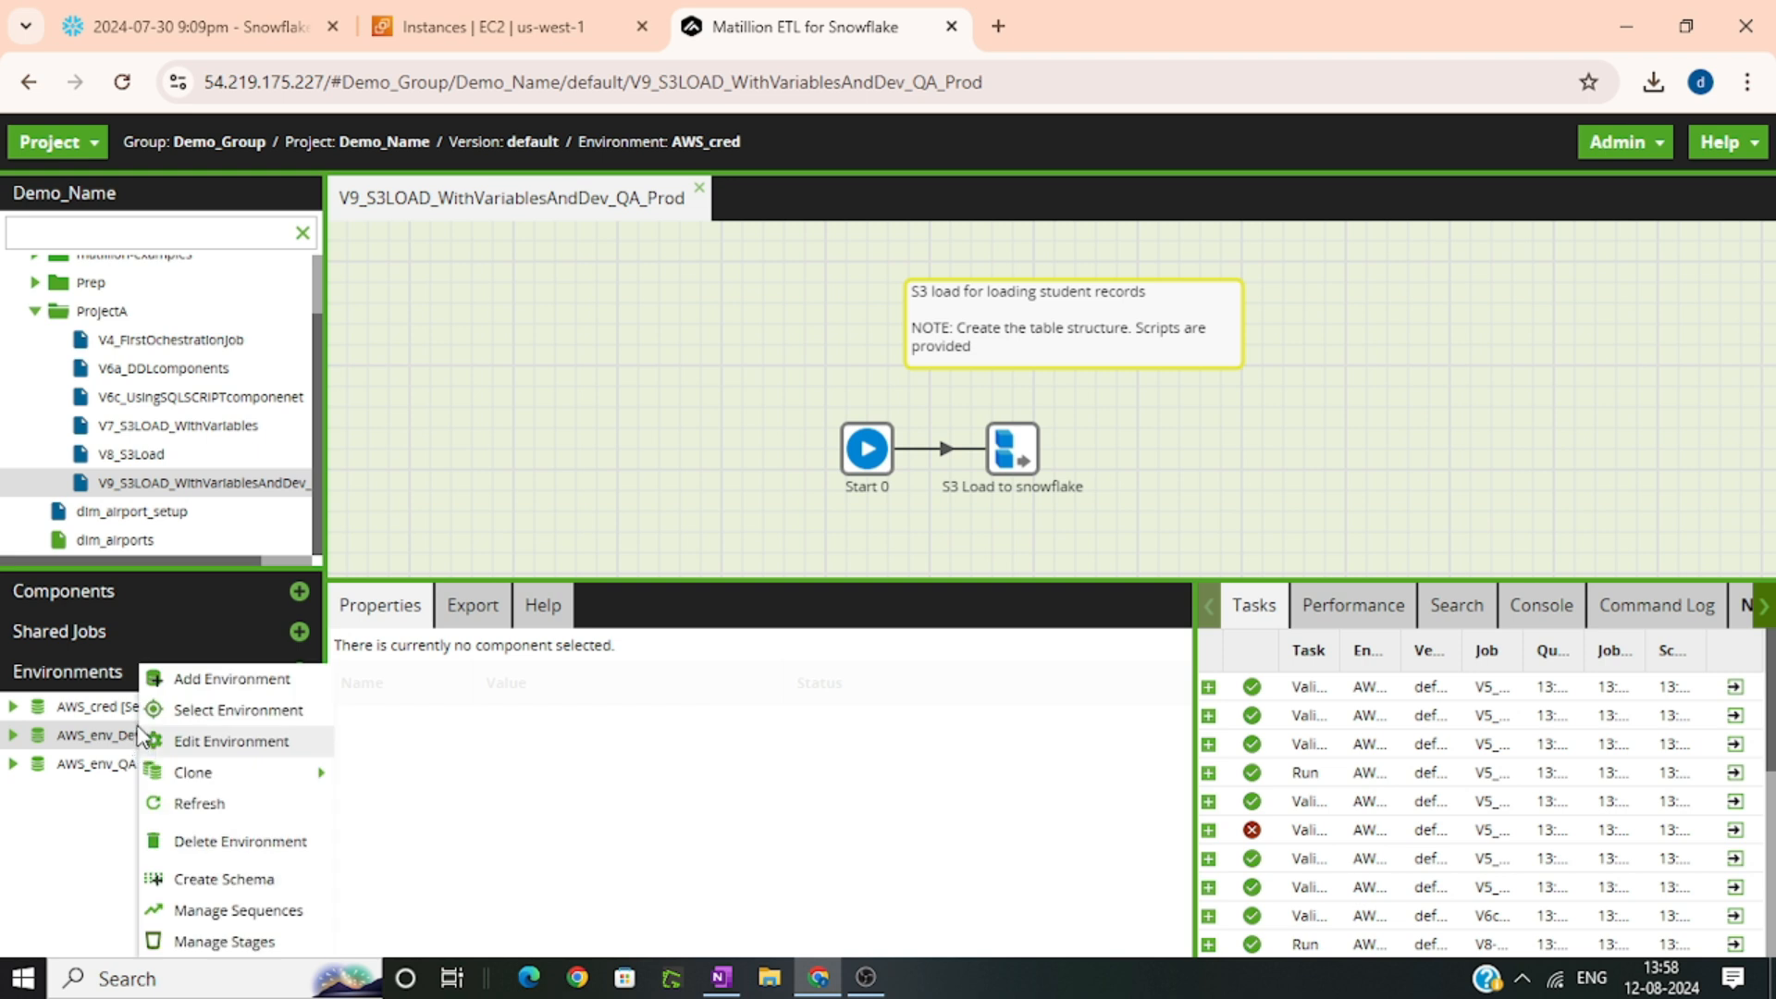
mouse_move(237, 772)
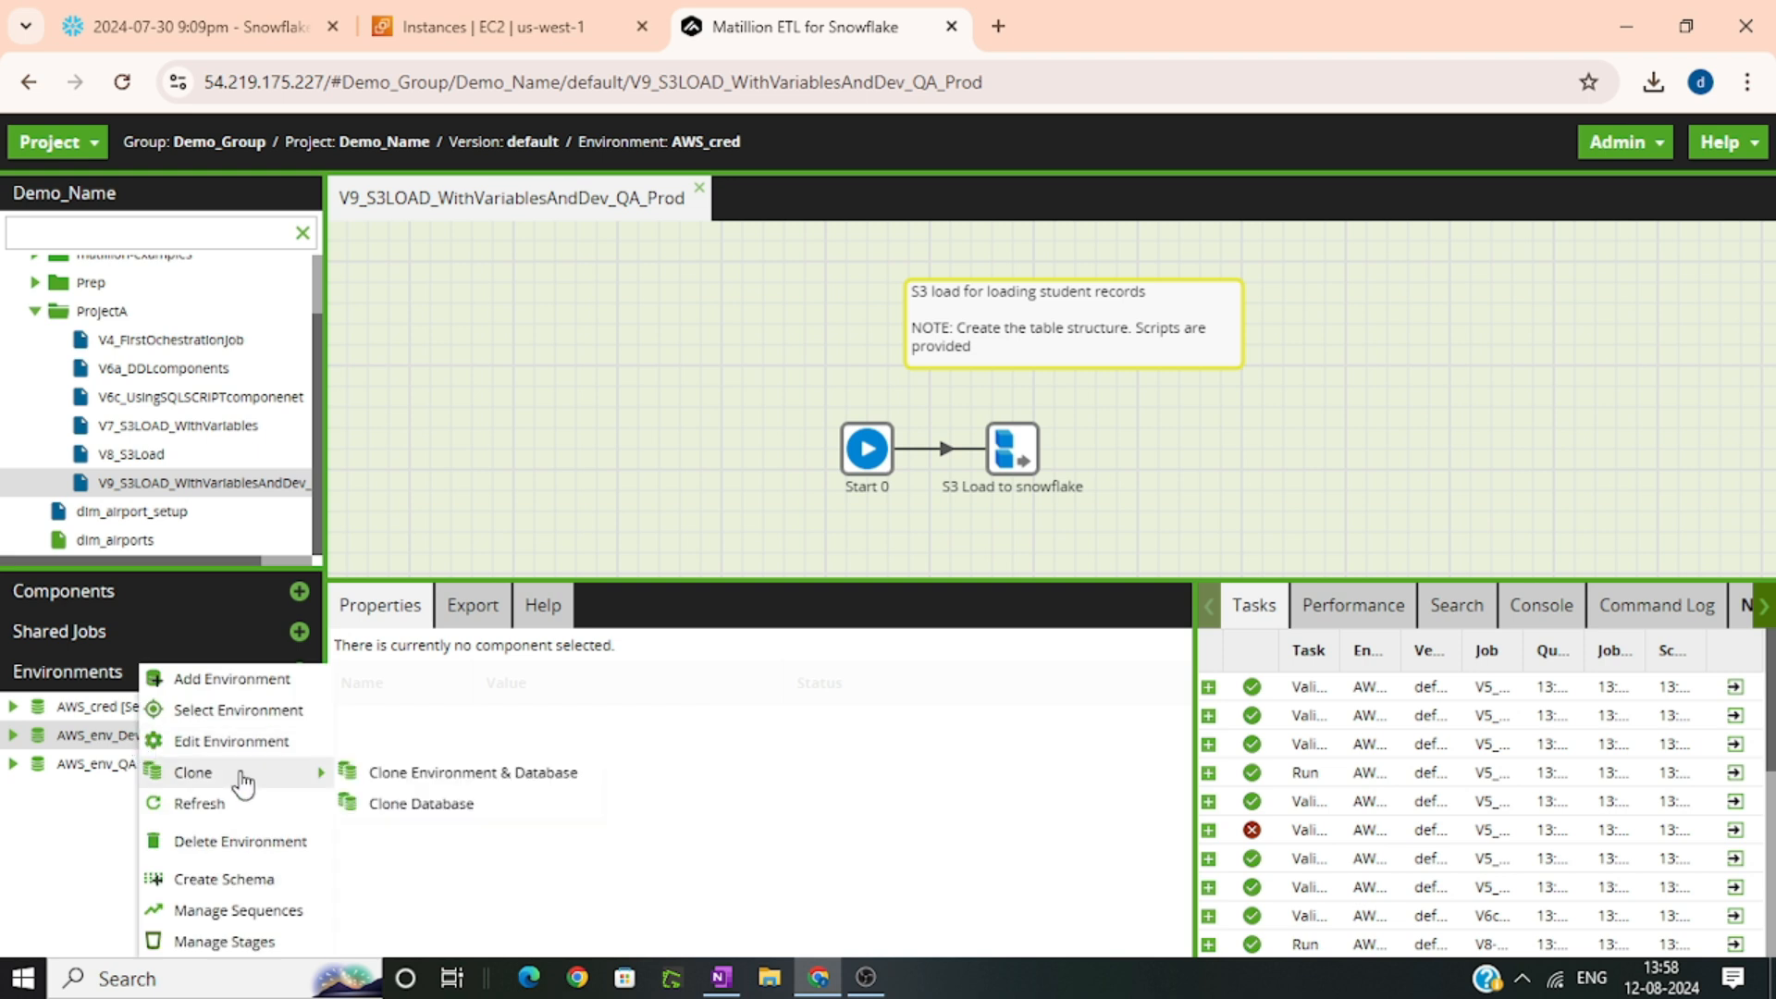
click(434, 777)
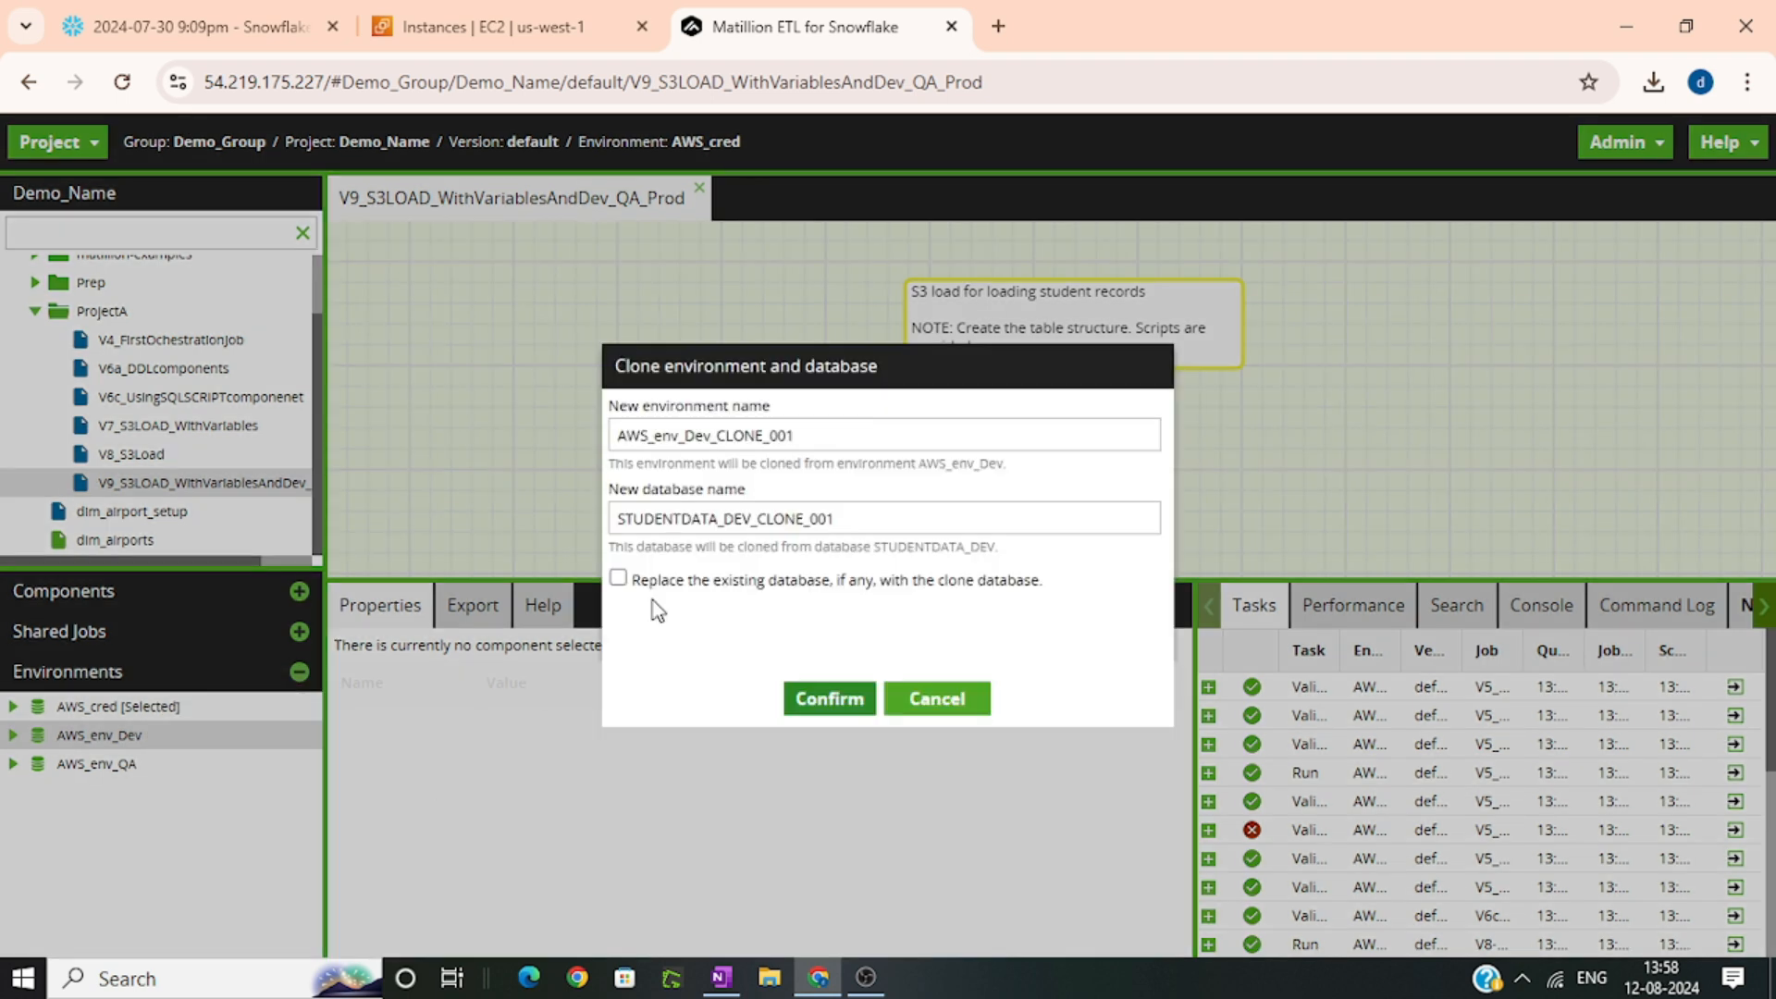
click(685, 435)
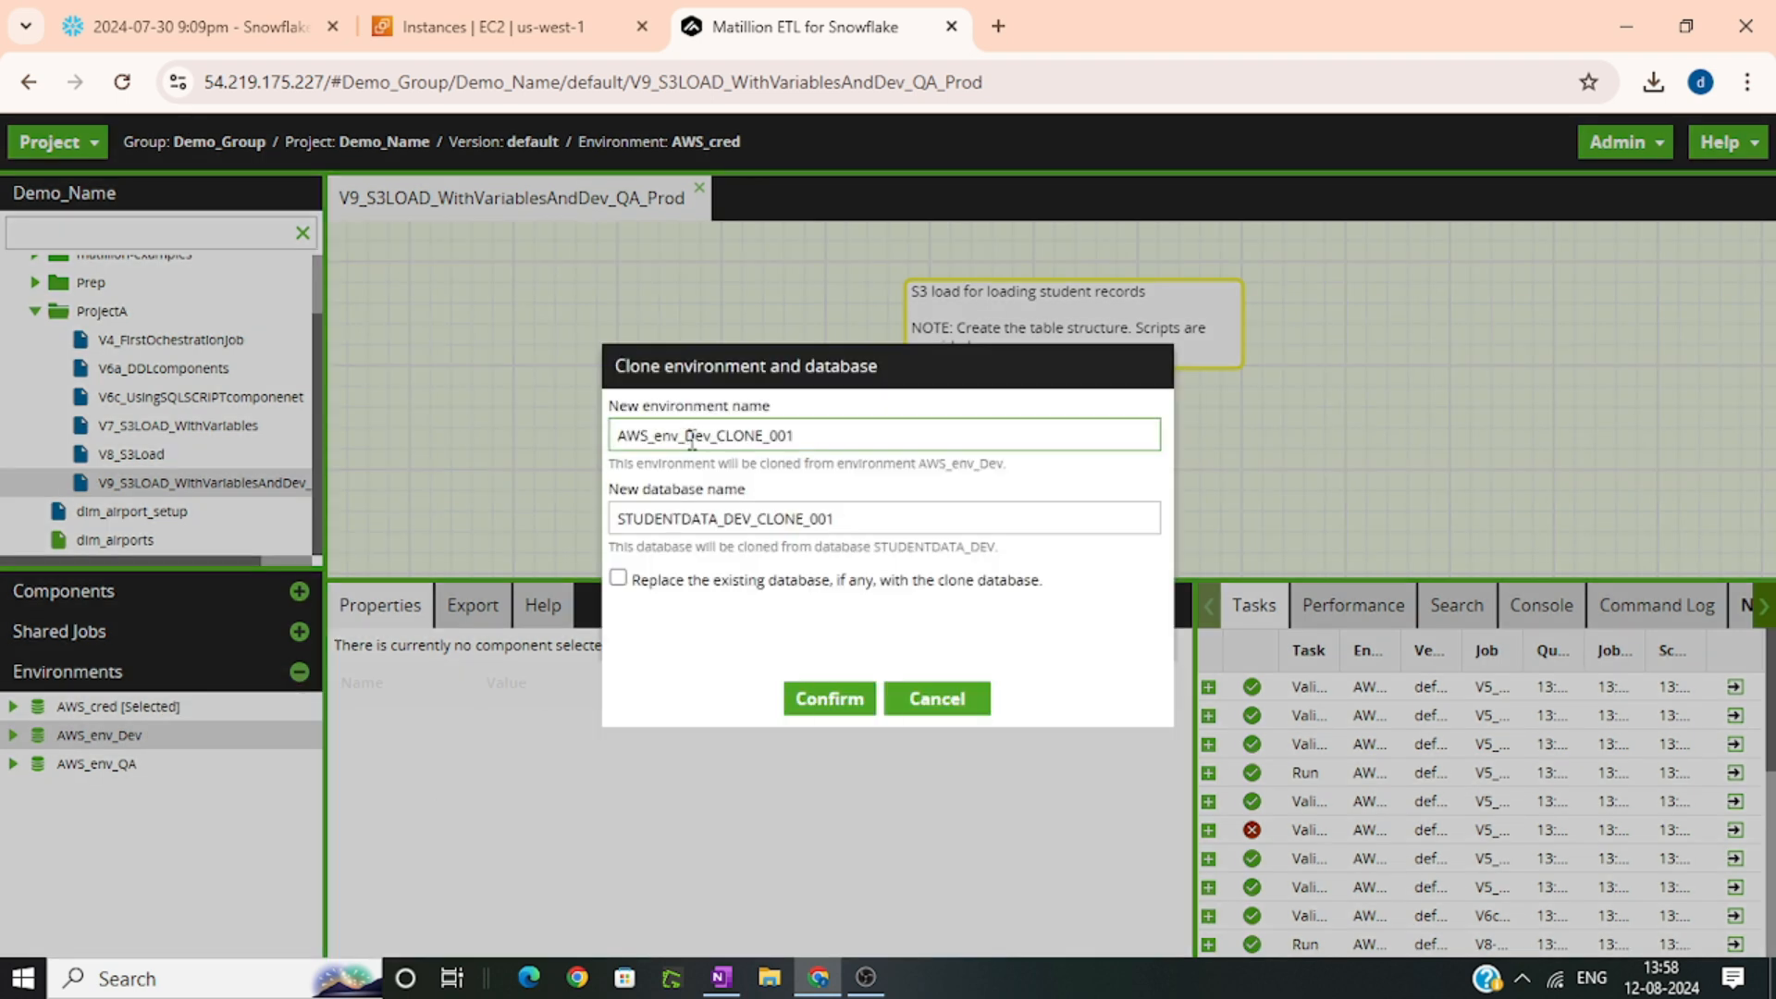
drag(685, 434, 979, 445)
text(Prod)
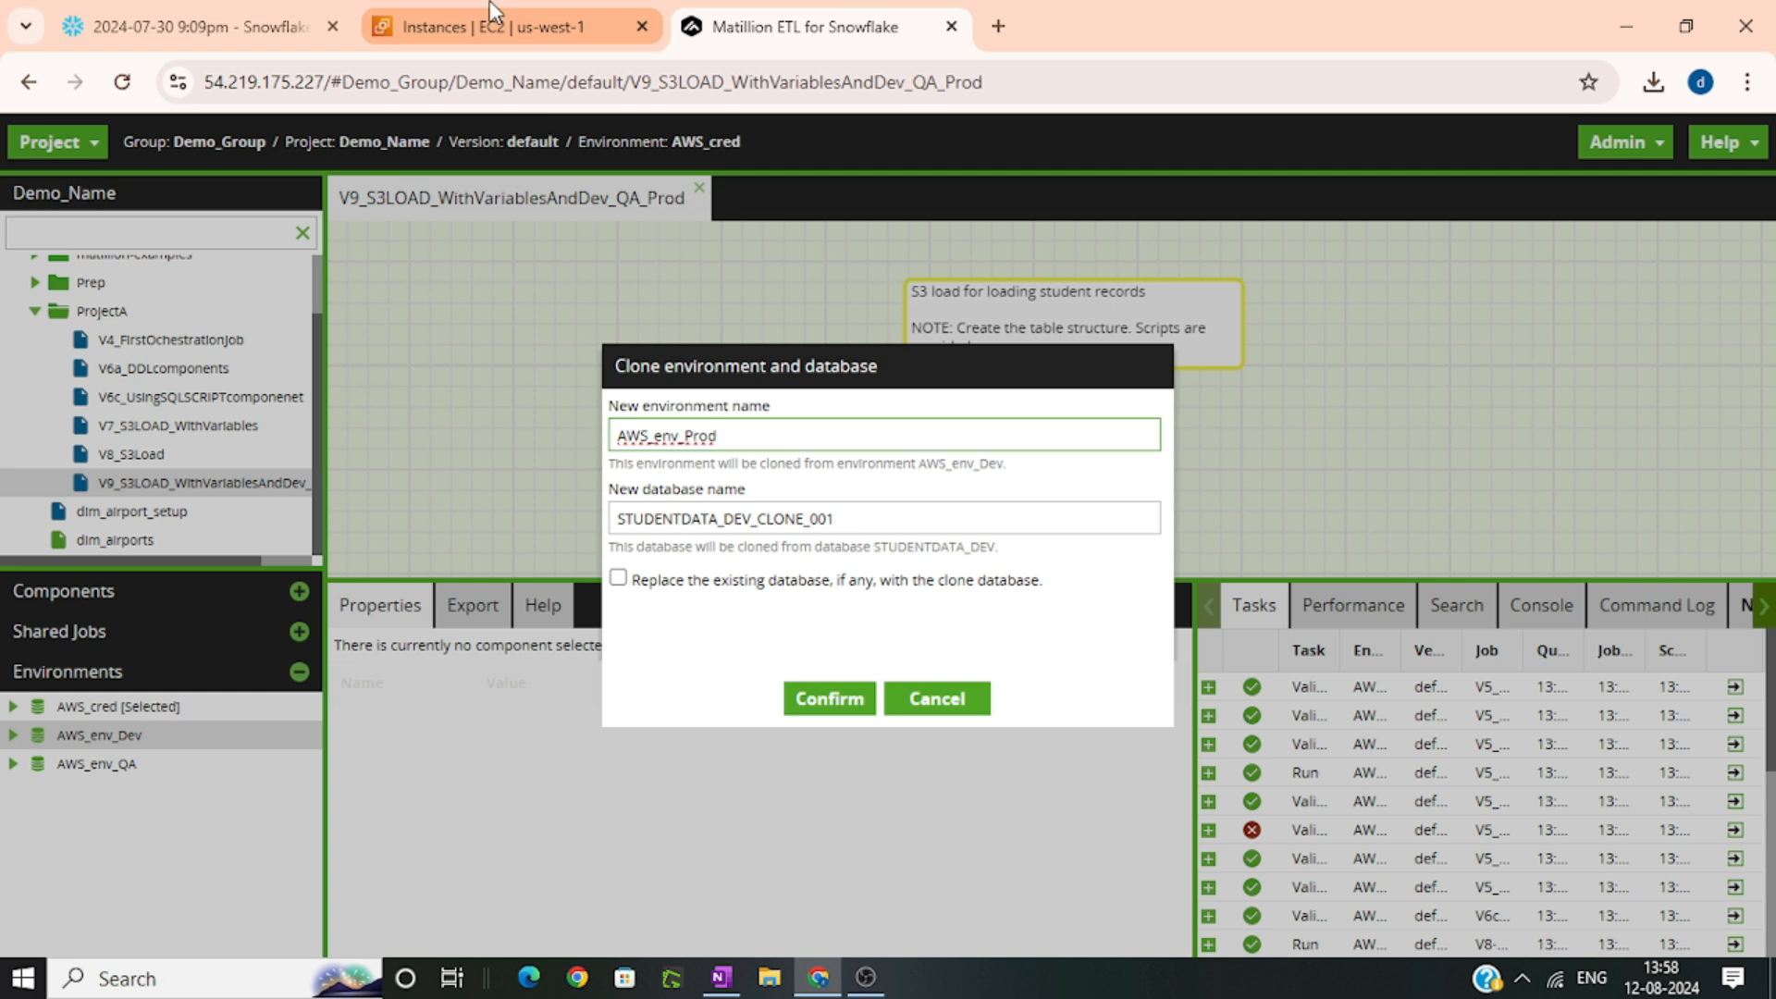
Use STUDENTDATA_PROD from the Snowflake worksheet as the clone's database name, enable replacing the existing database, and create the clone
click(198, 15)
drag(956, 428, 787, 430)
key(ctrl+c)
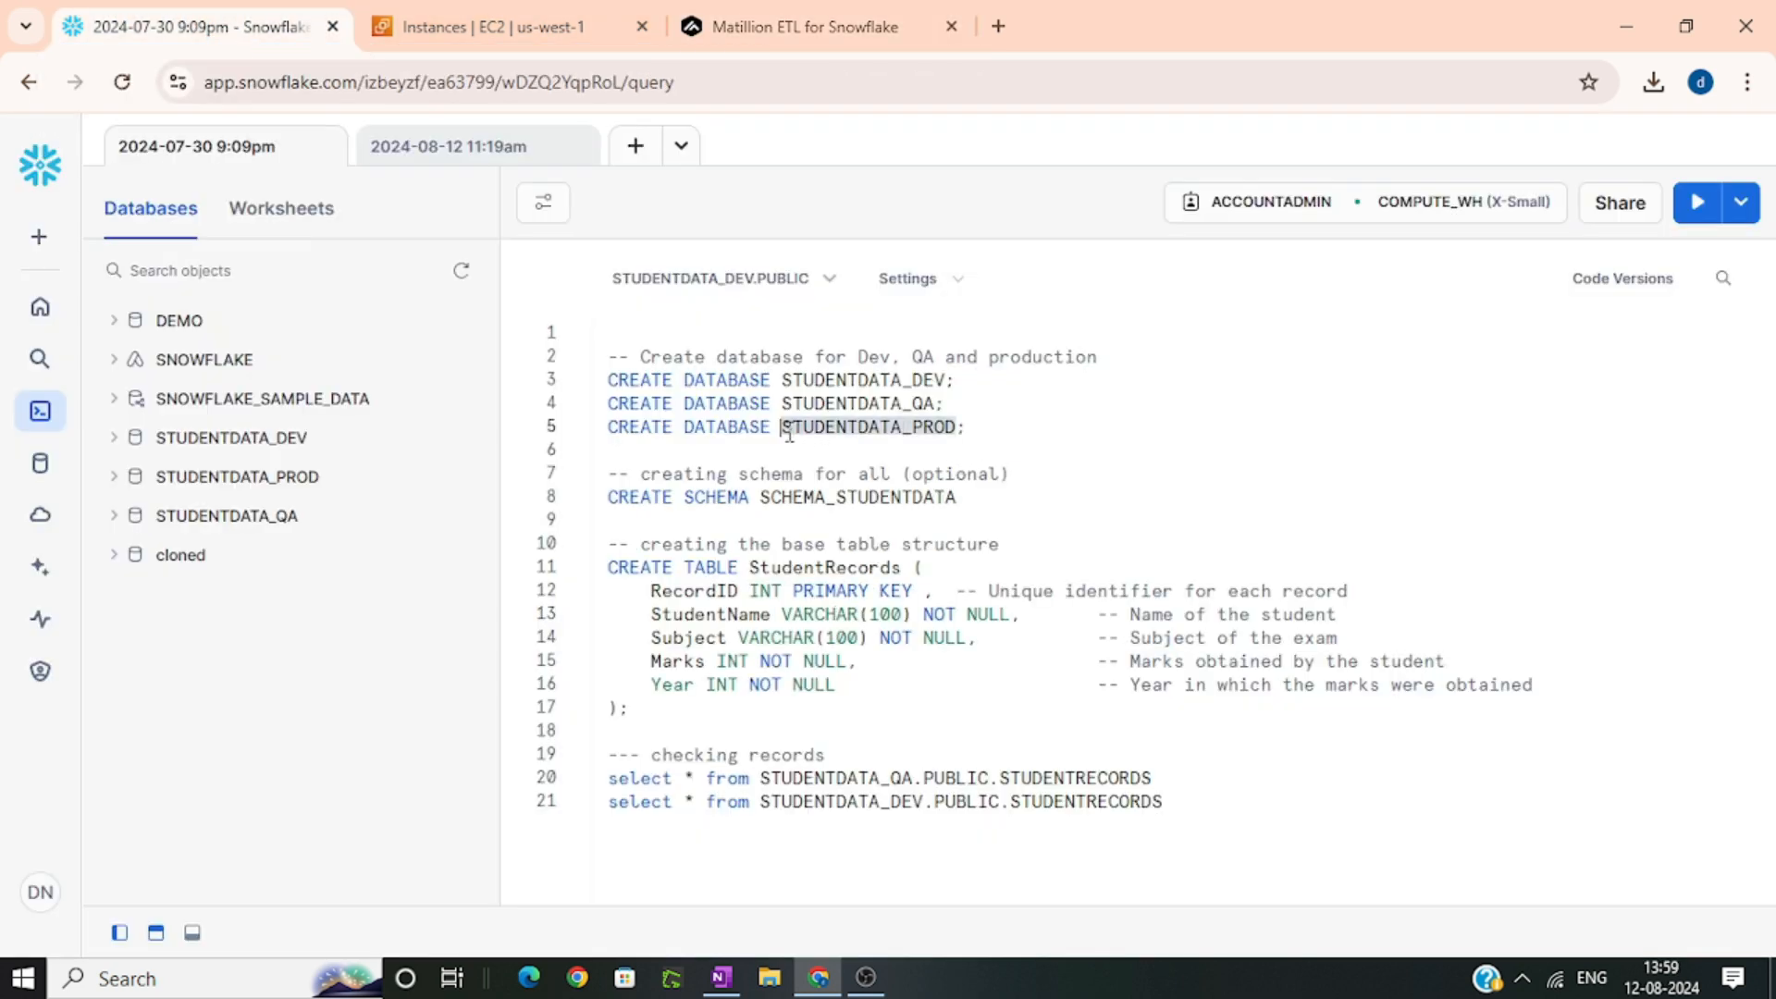
click(786, 25)
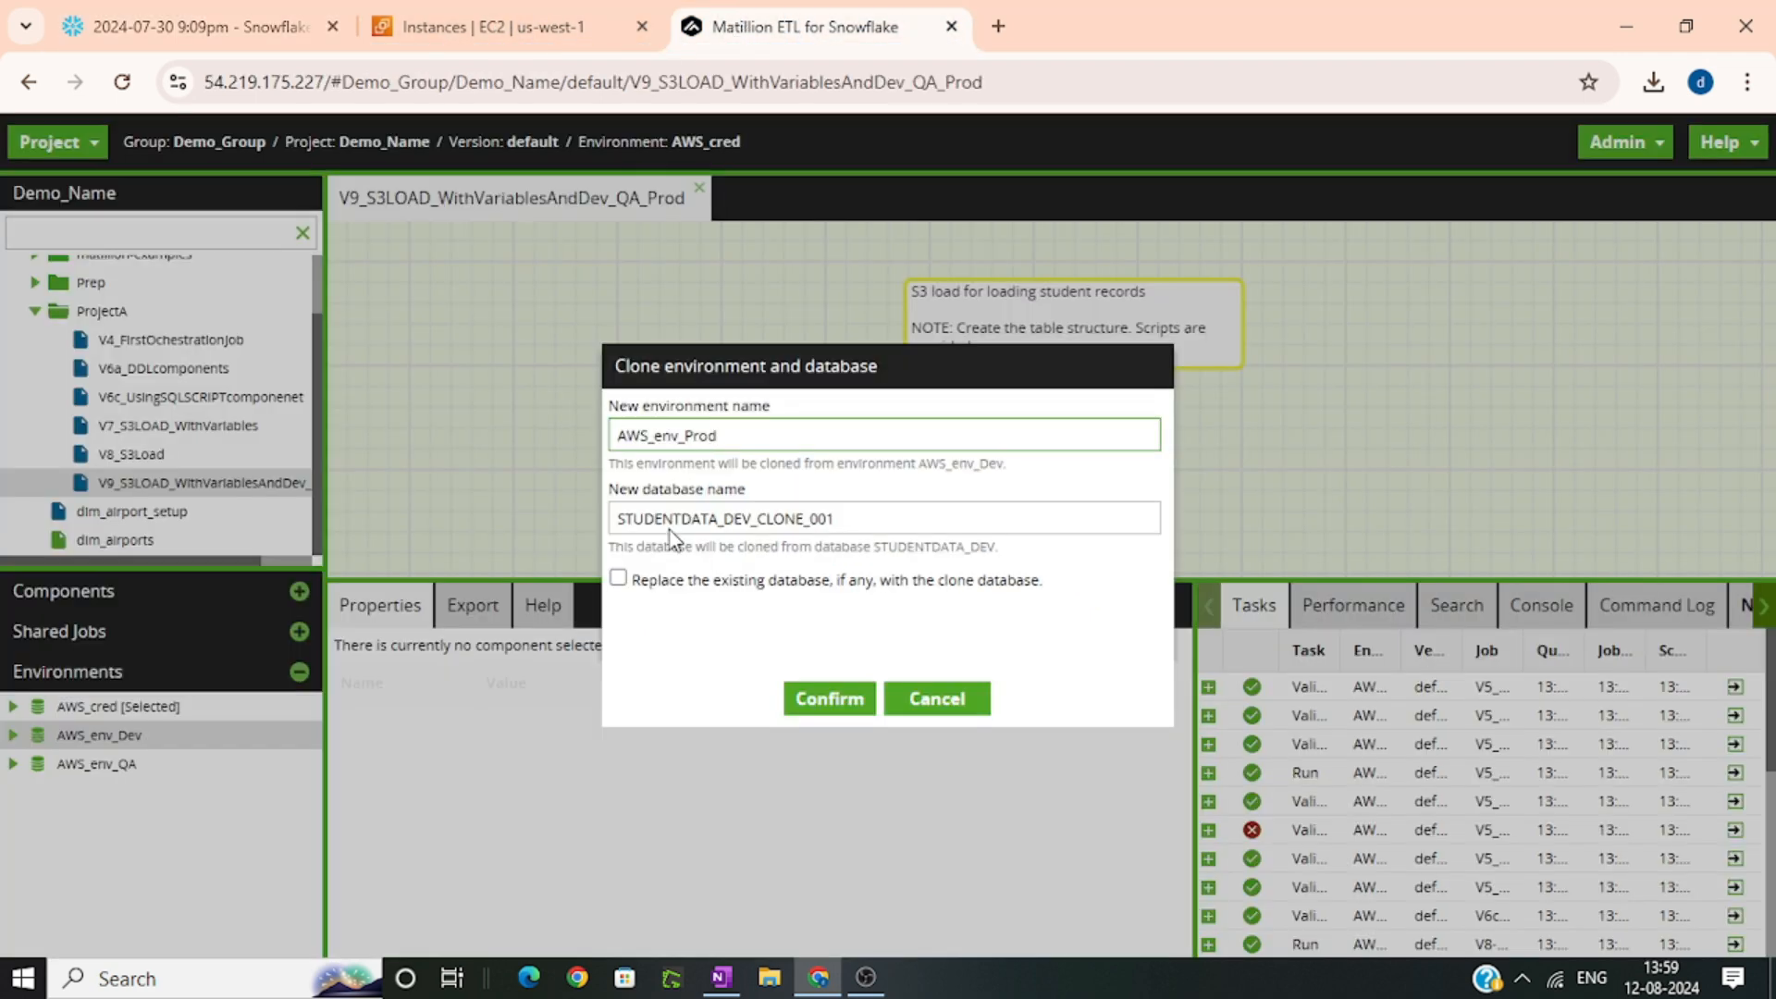
click(710, 518)
key(ctrl+a)
key(ctrl+v)
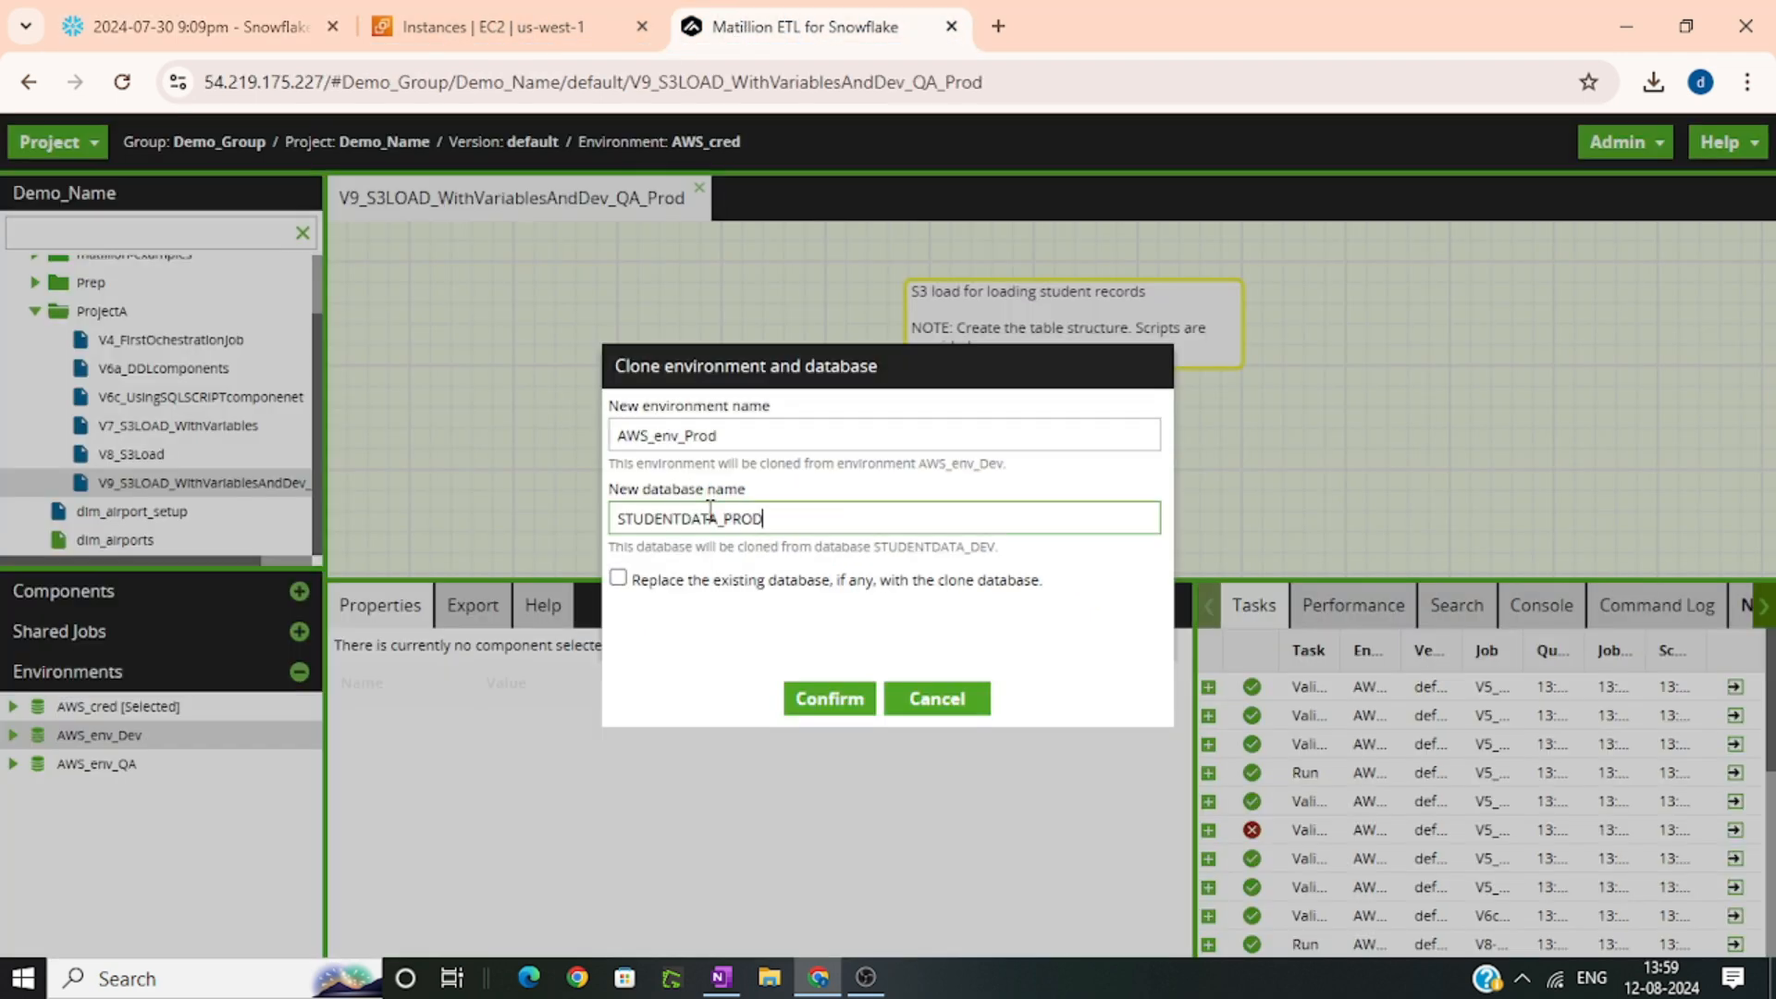
click(617, 583)
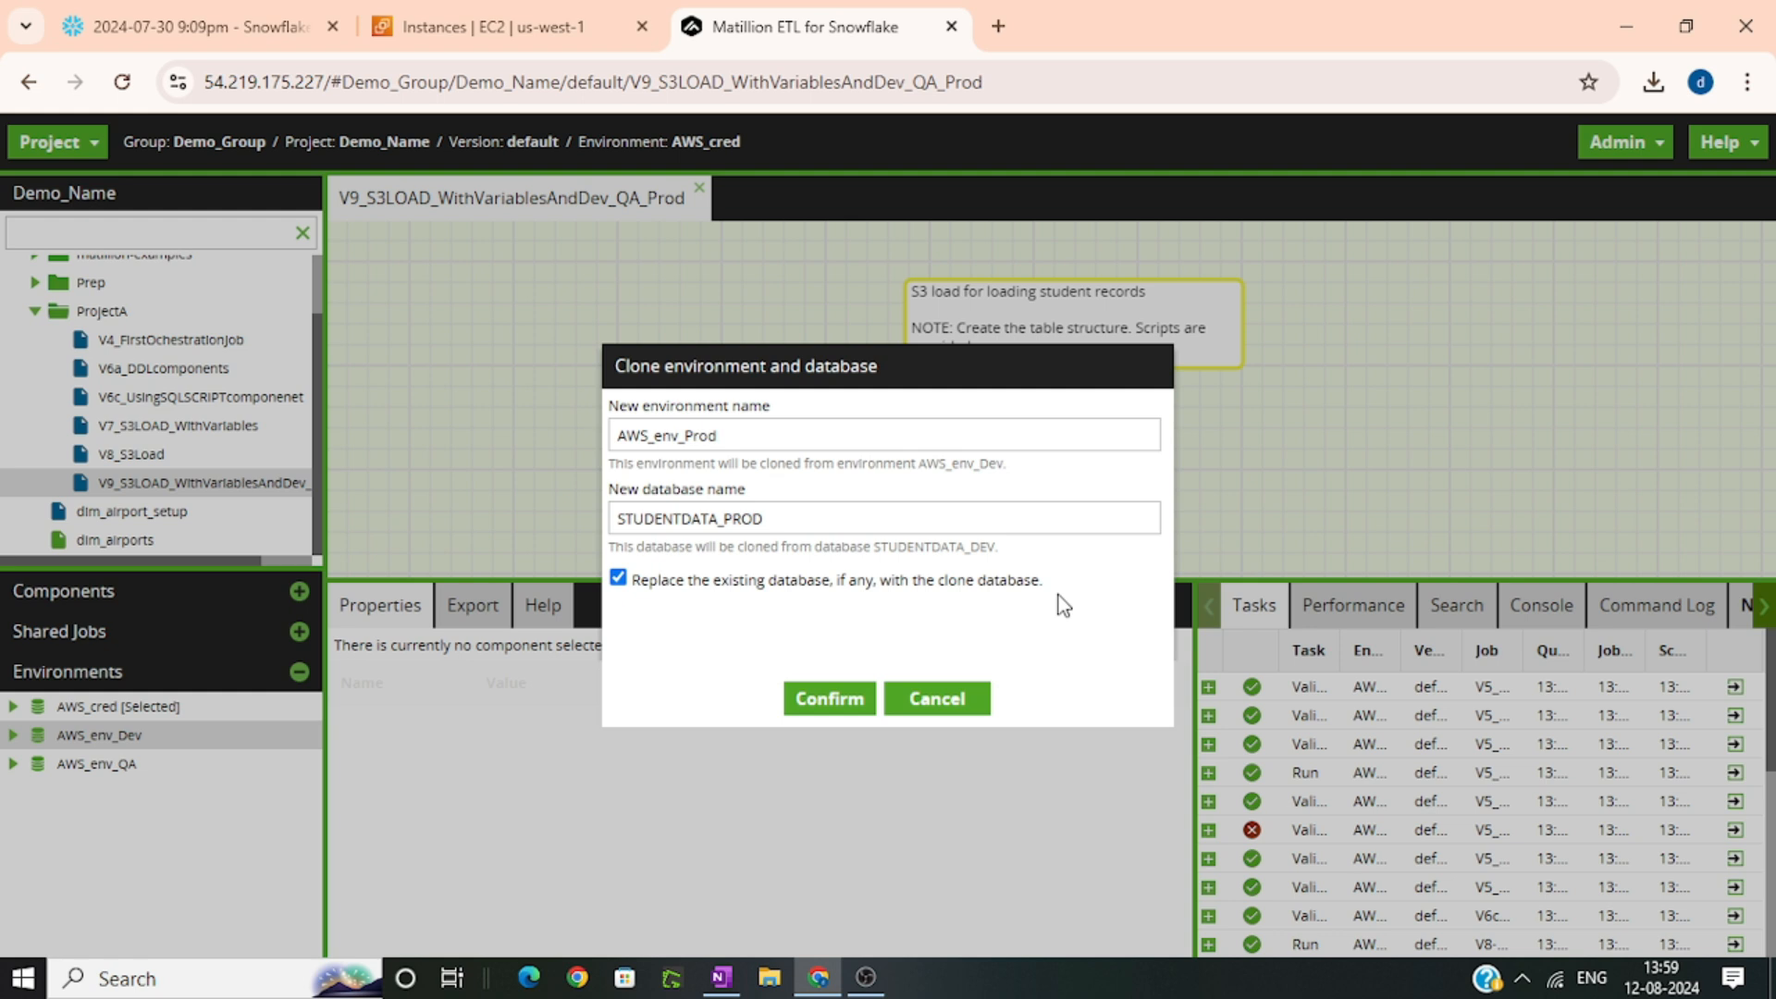
click(814, 703)
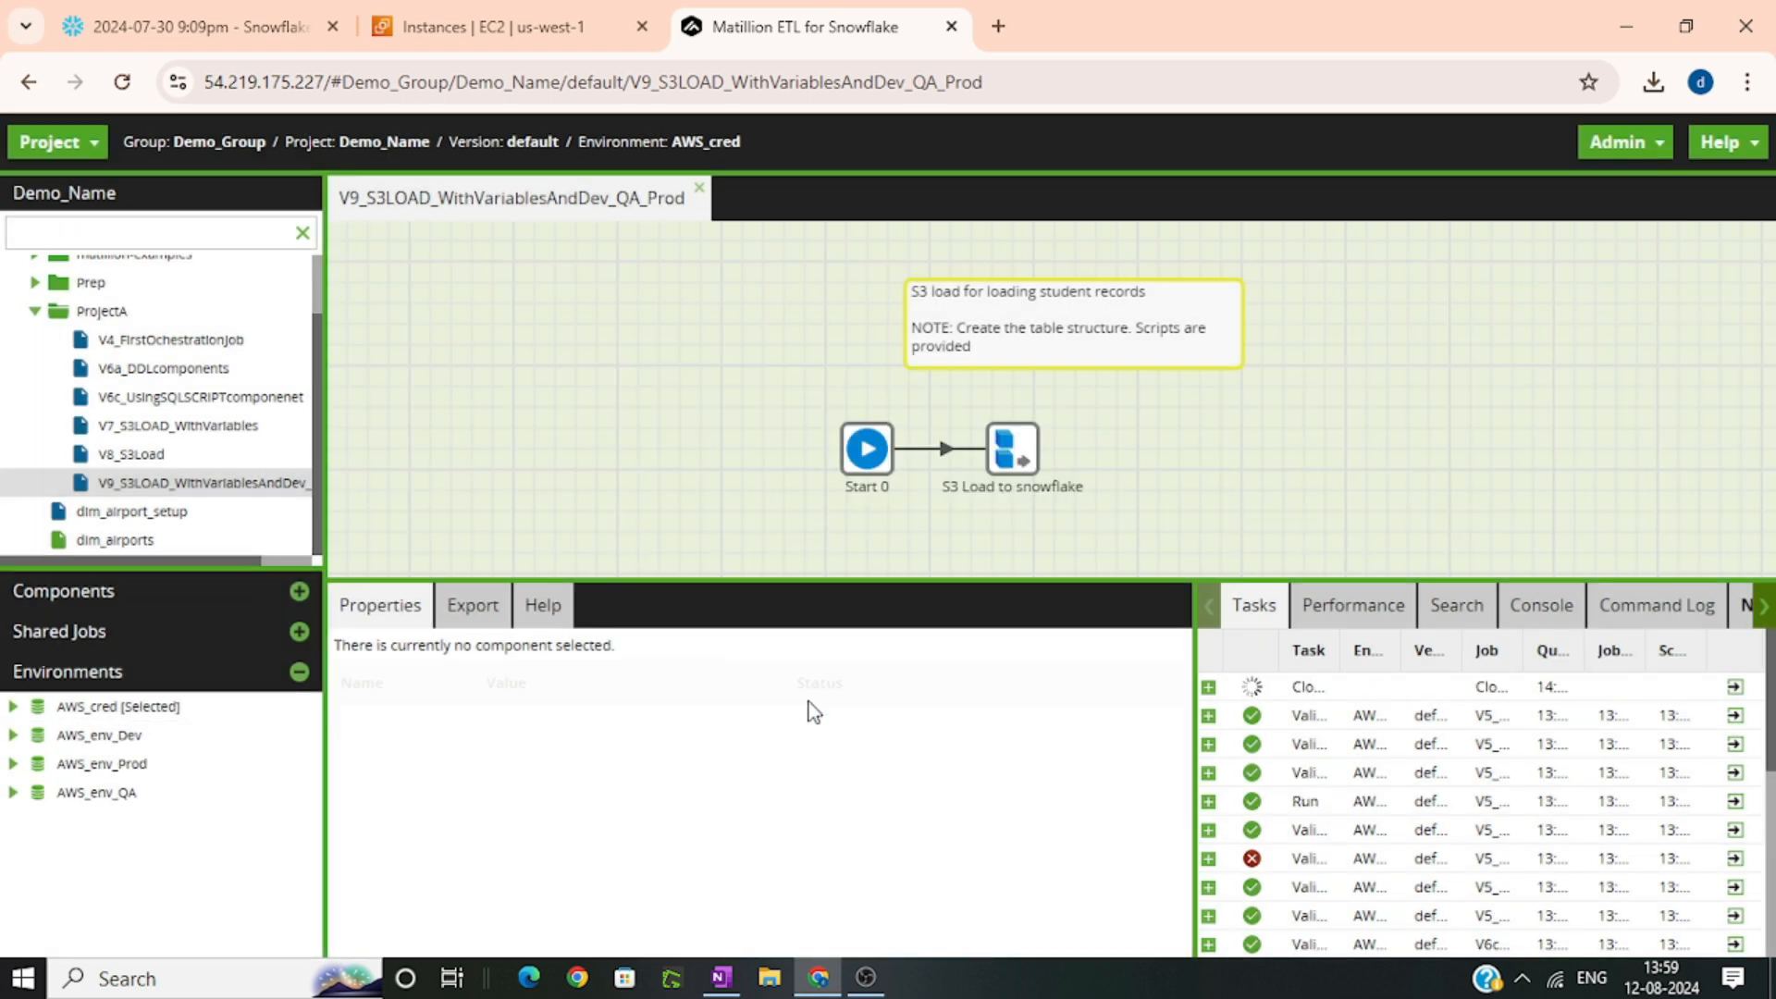
Check the tables in the PUBLIC schema of the AWS_env_Prod environment and collapse it again
click(13, 765)
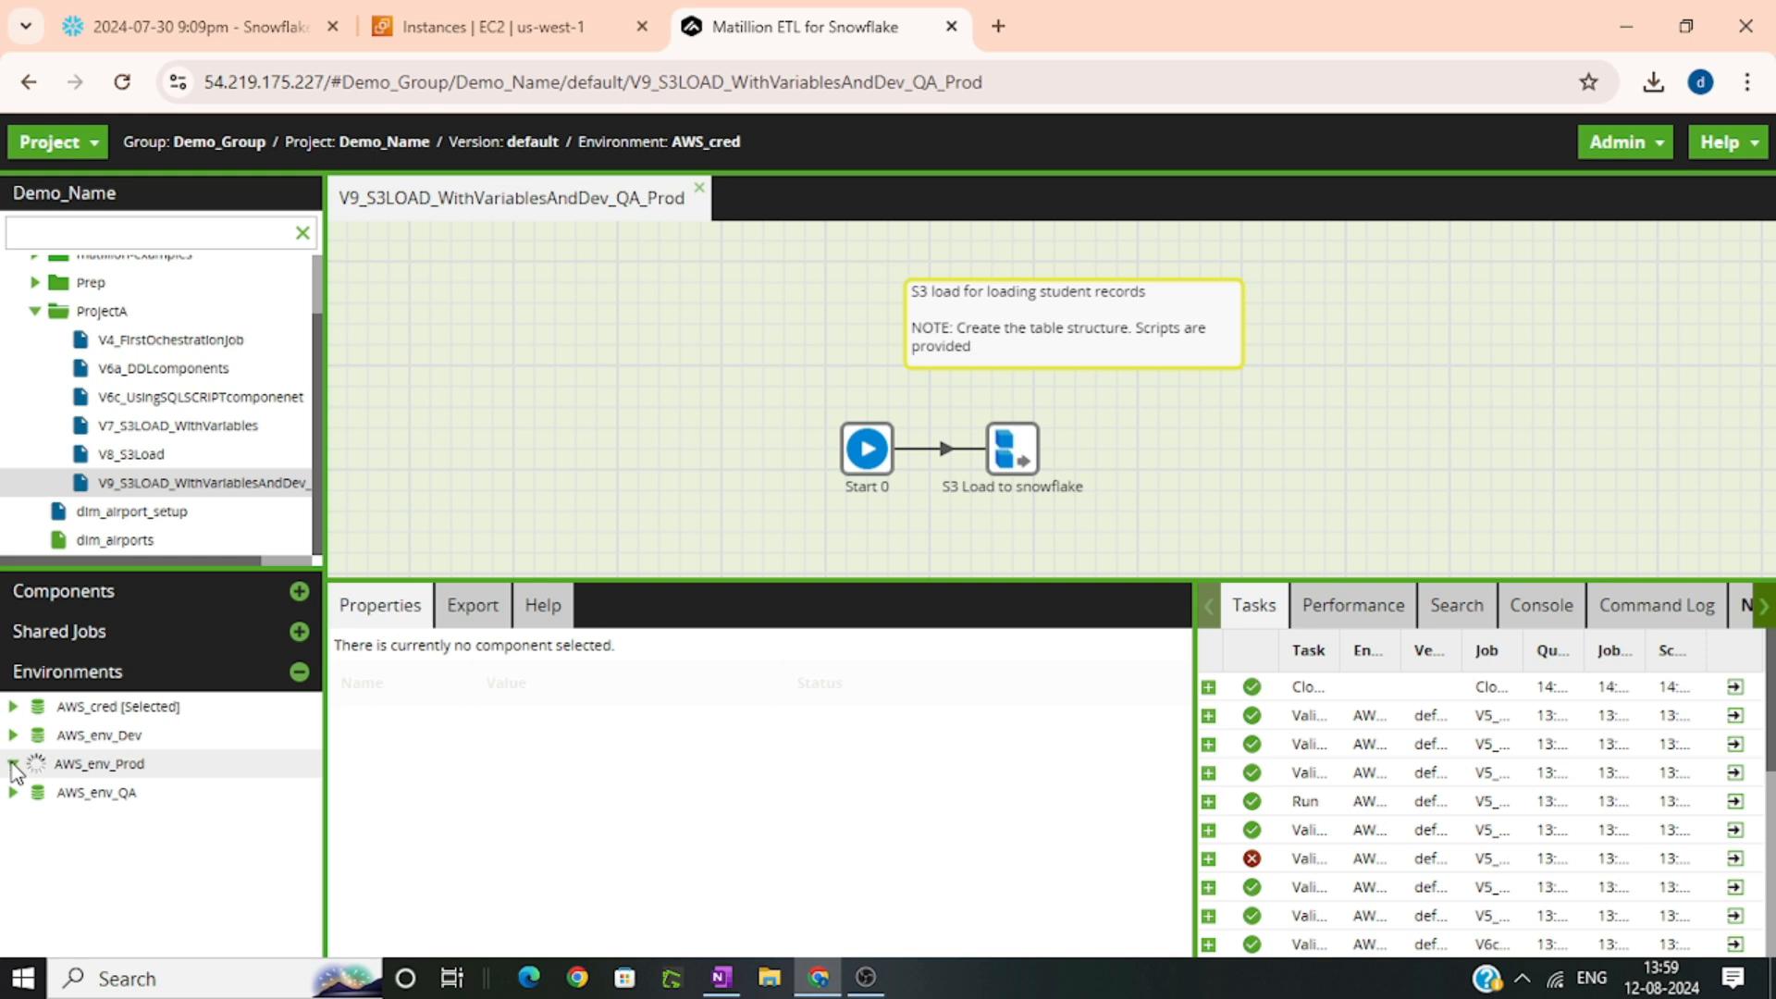
click(32, 793)
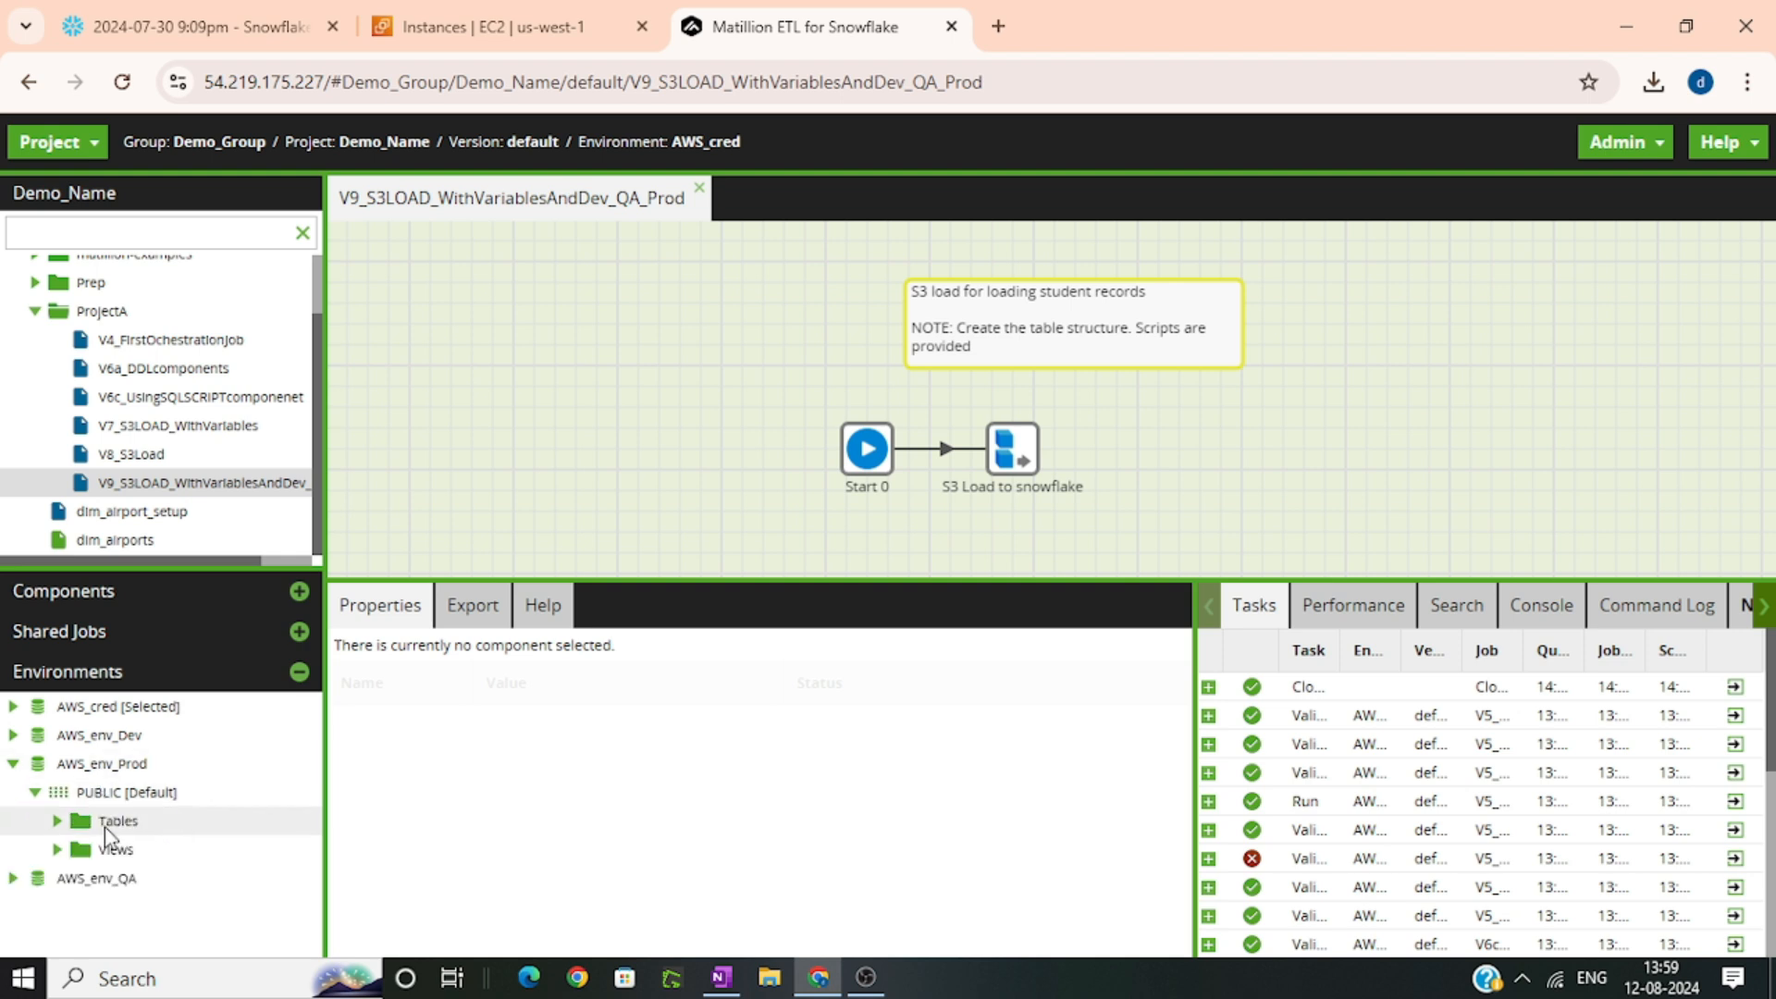
click(50, 822)
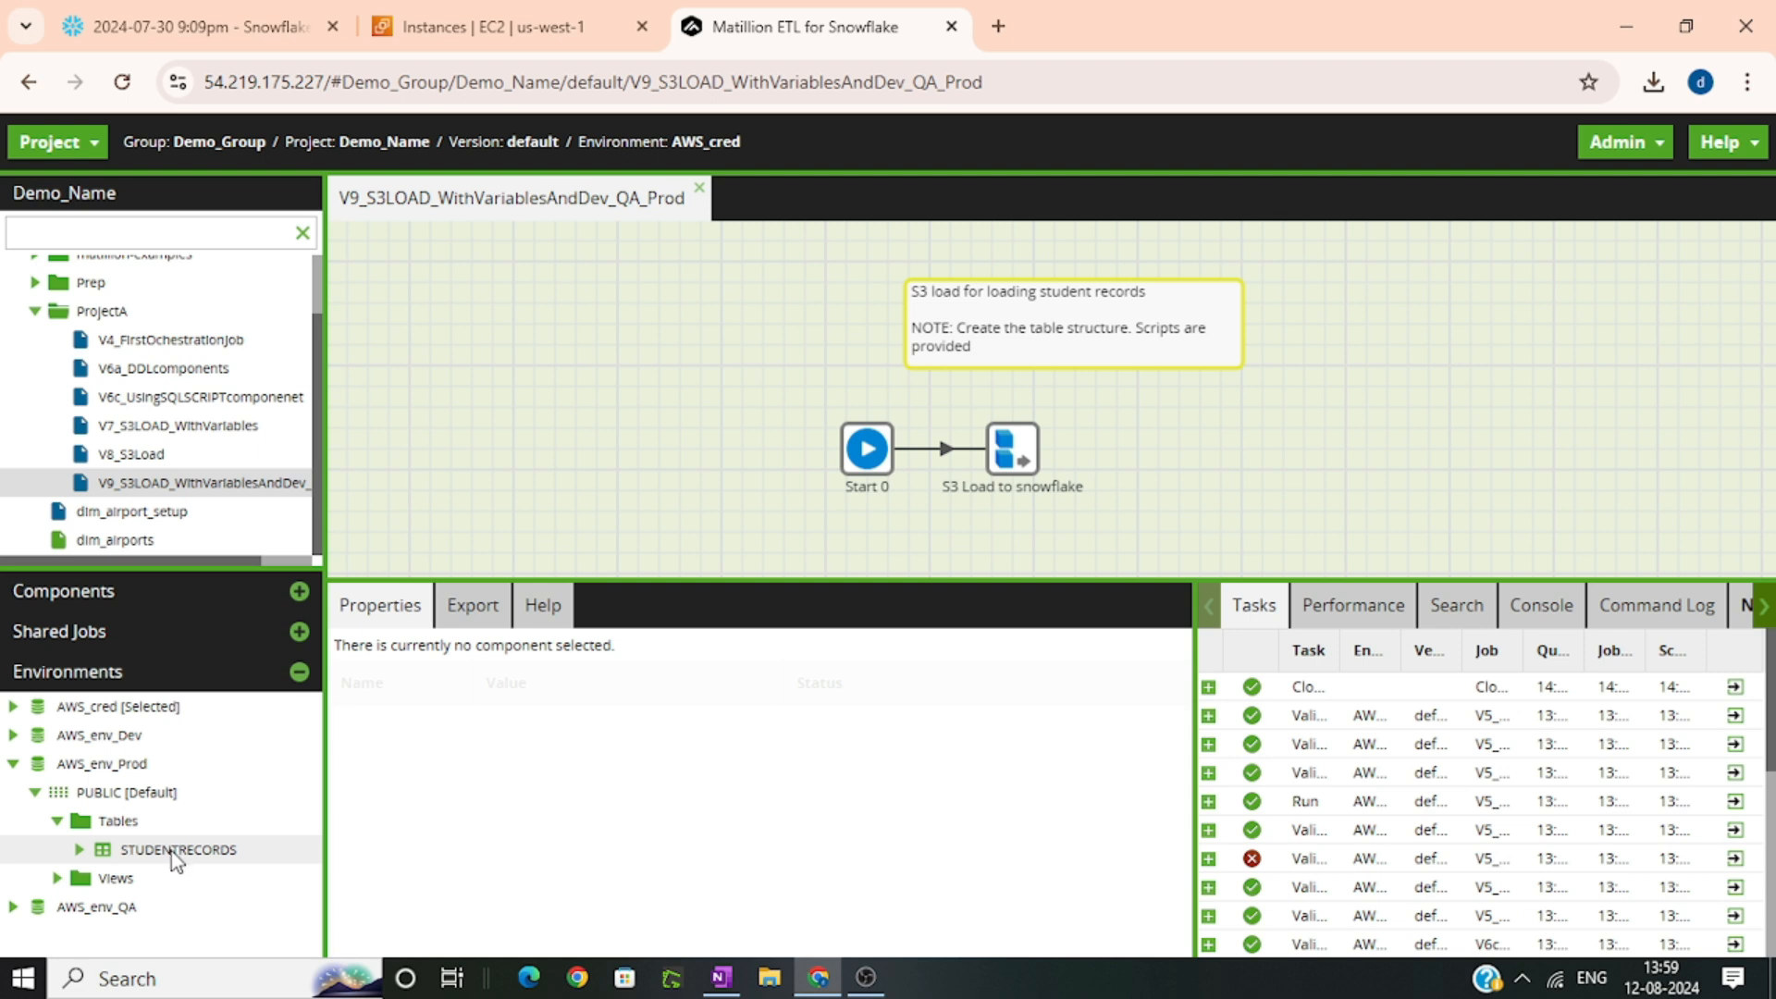
double_click(159, 770)
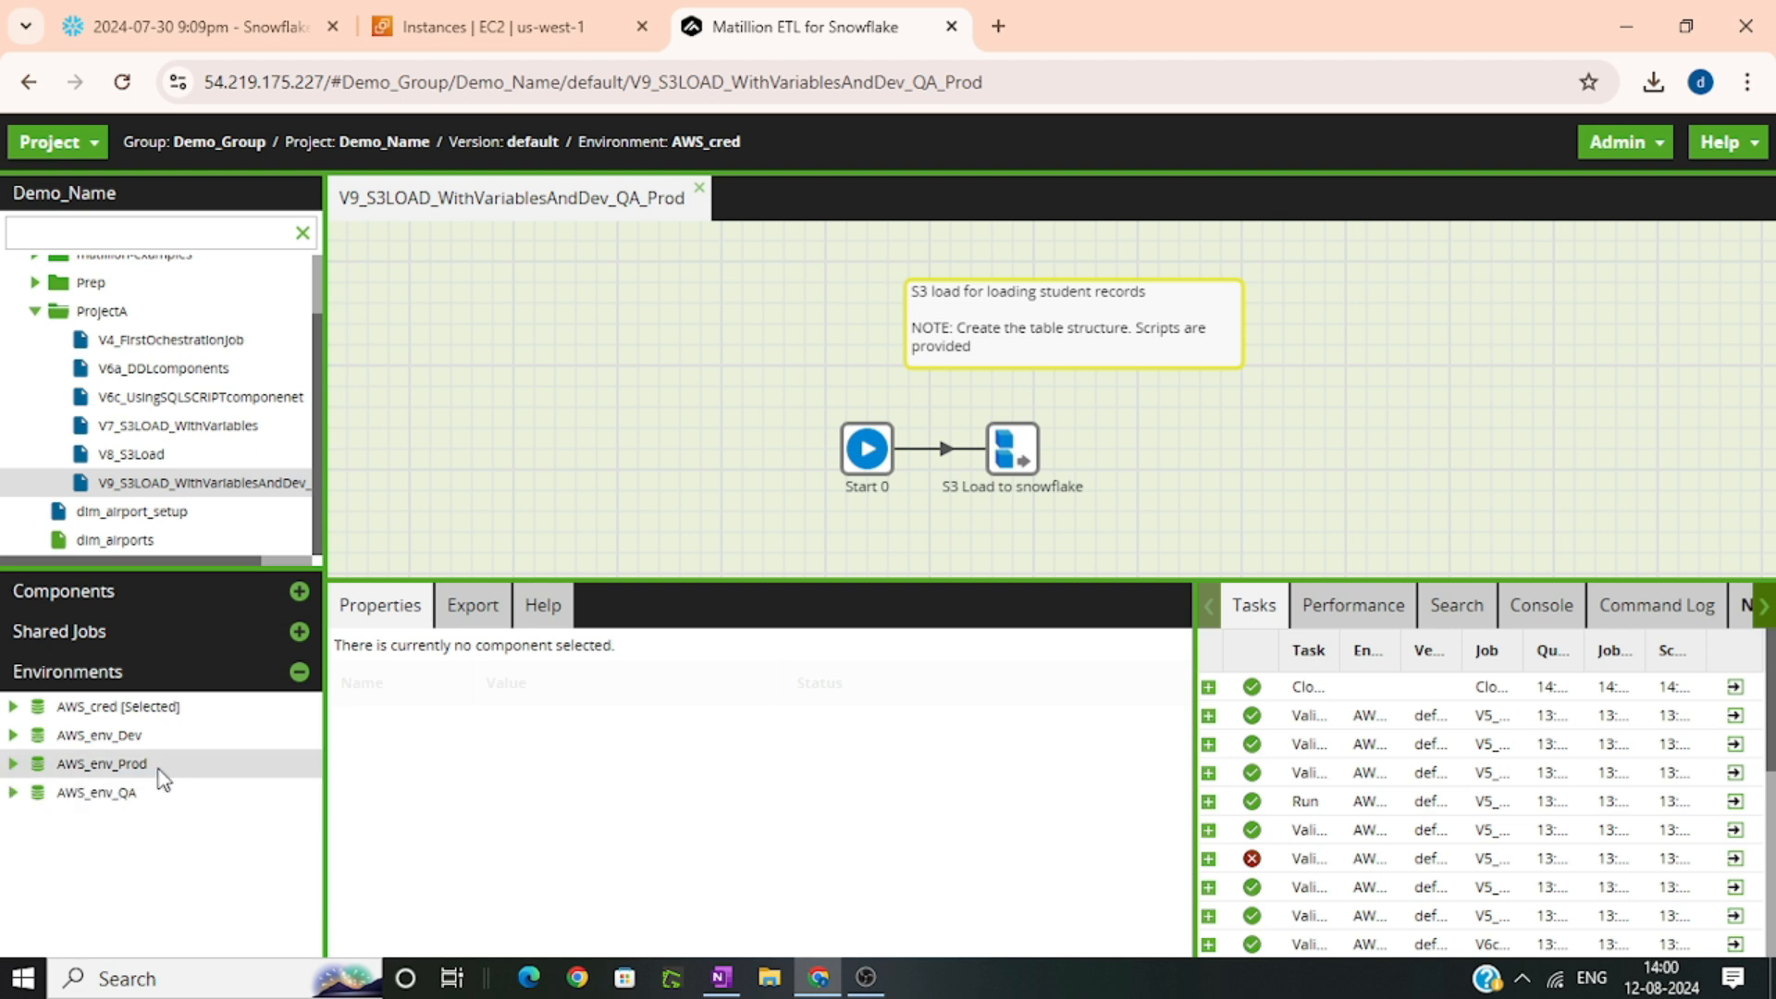
Manage the stages of the AWS_env_Prod environment and drop the cloned Stage_Dev stage
right_click(163, 773)
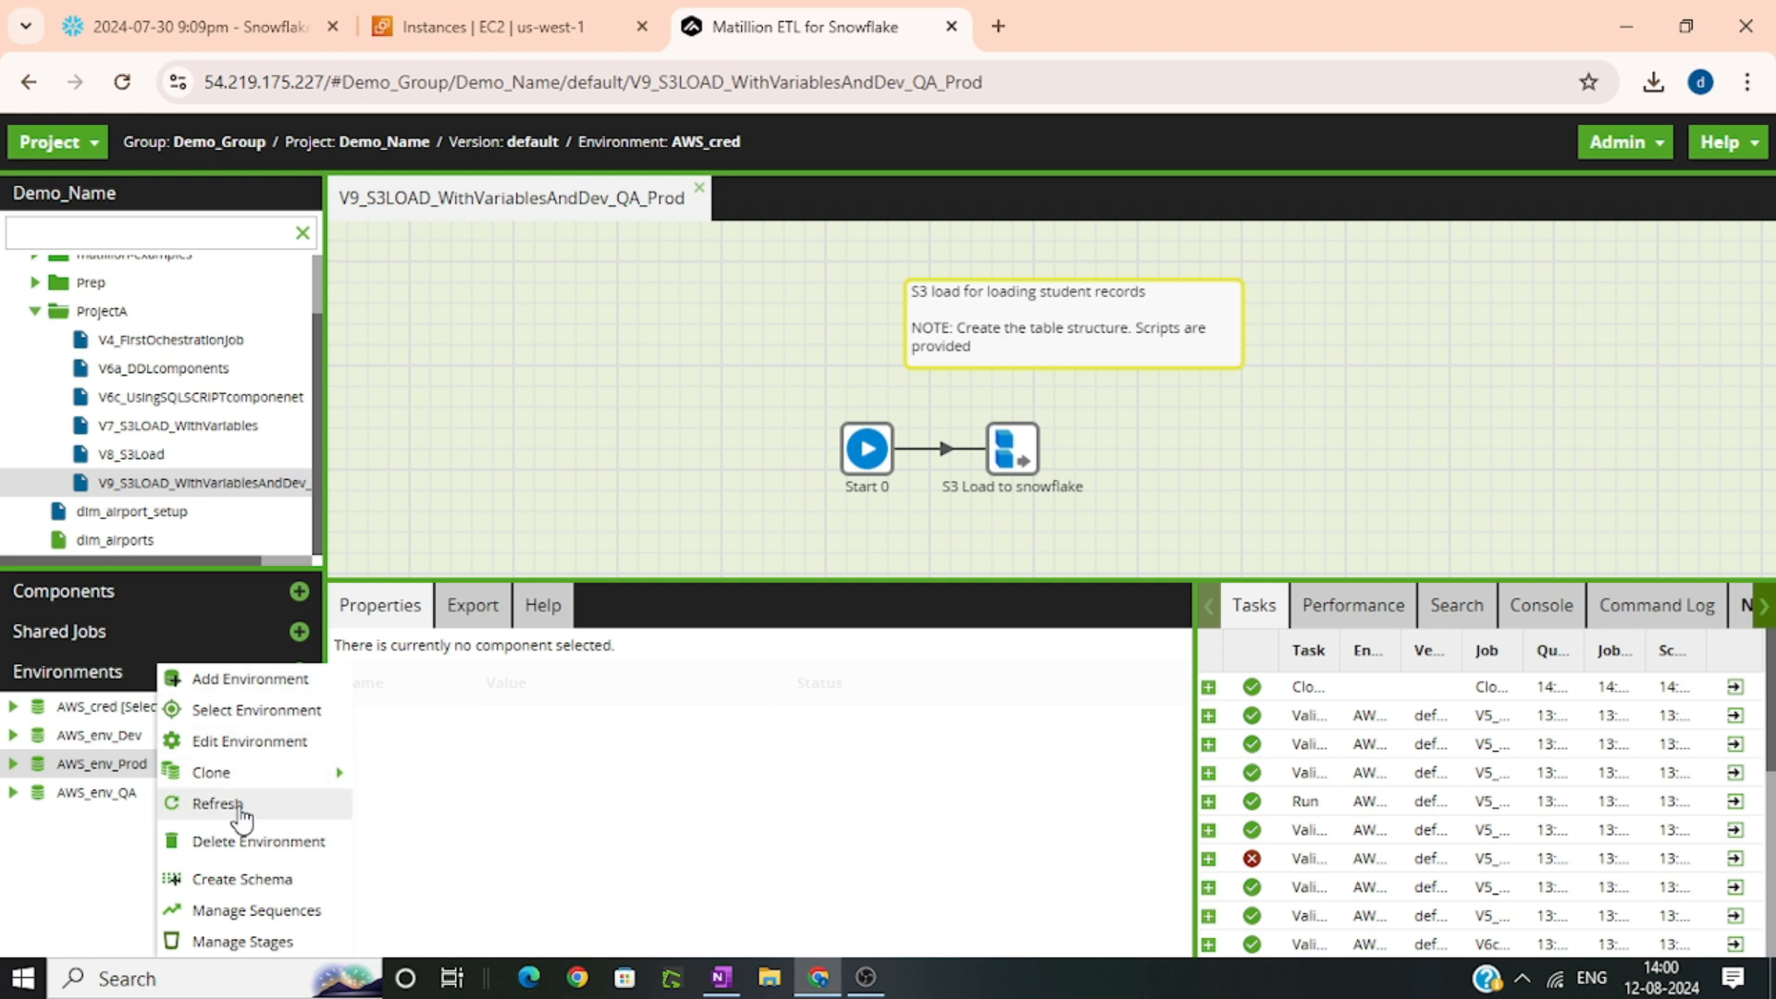
mouse_move(243, 785)
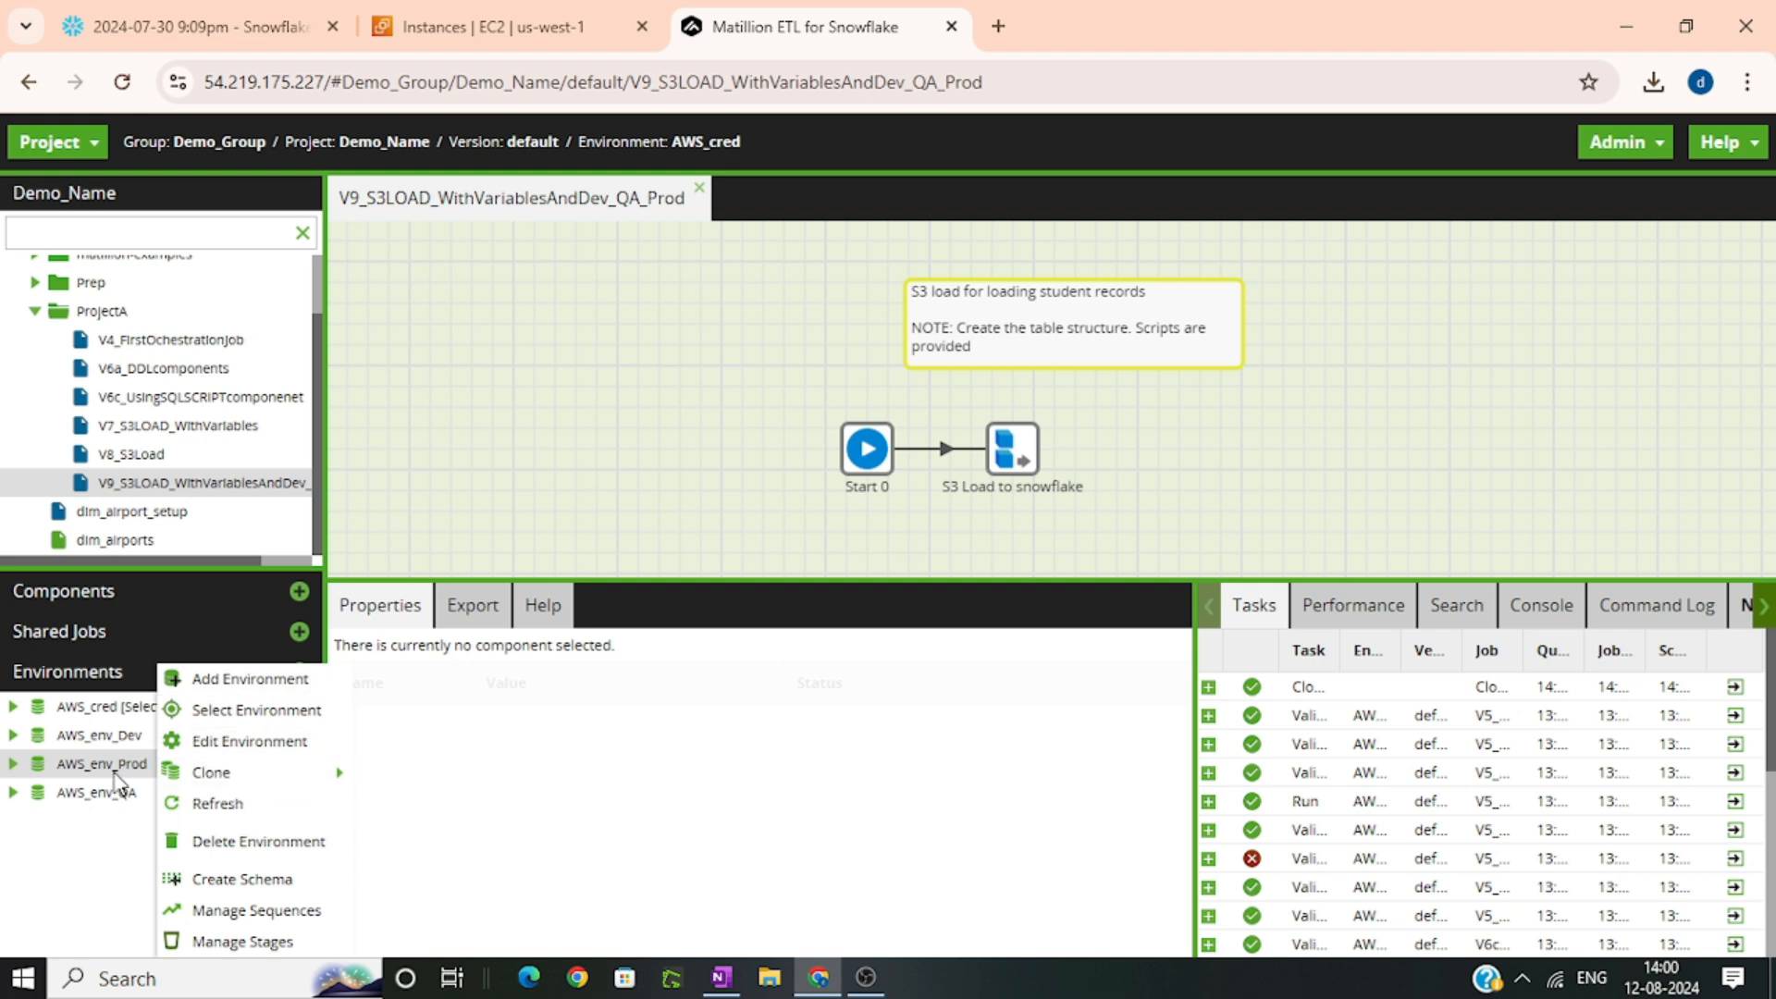
click(241, 945)
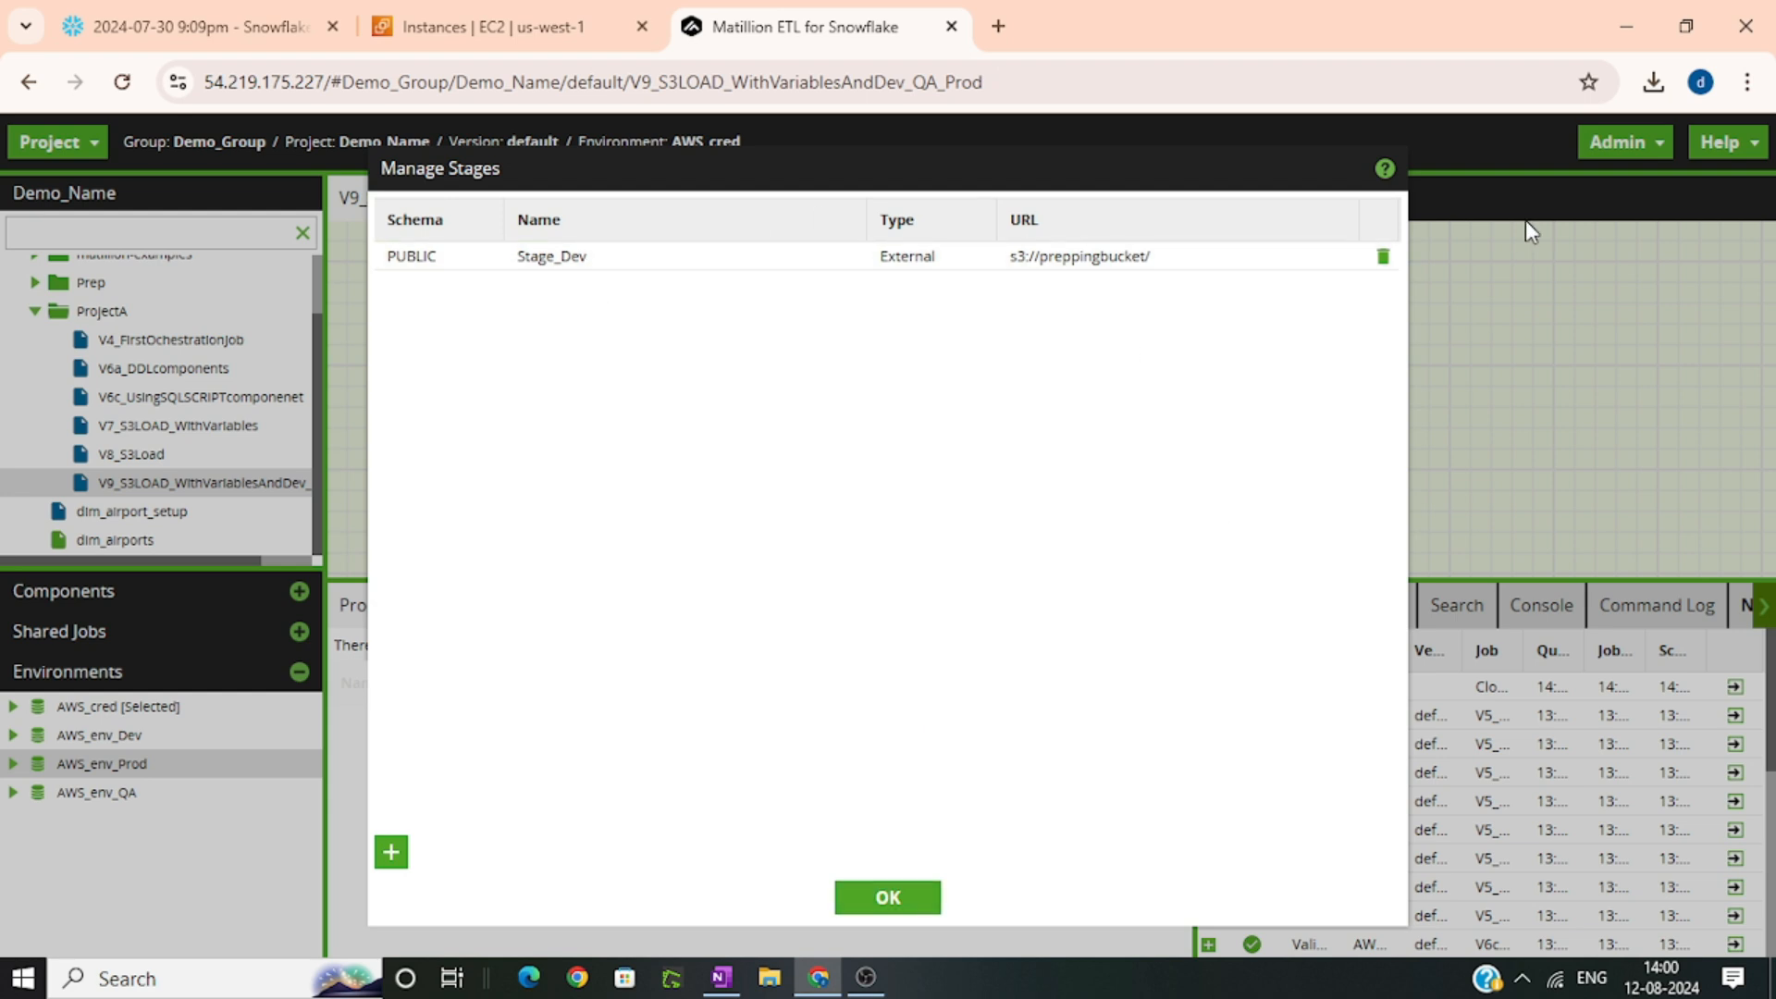
click(1383, 256)
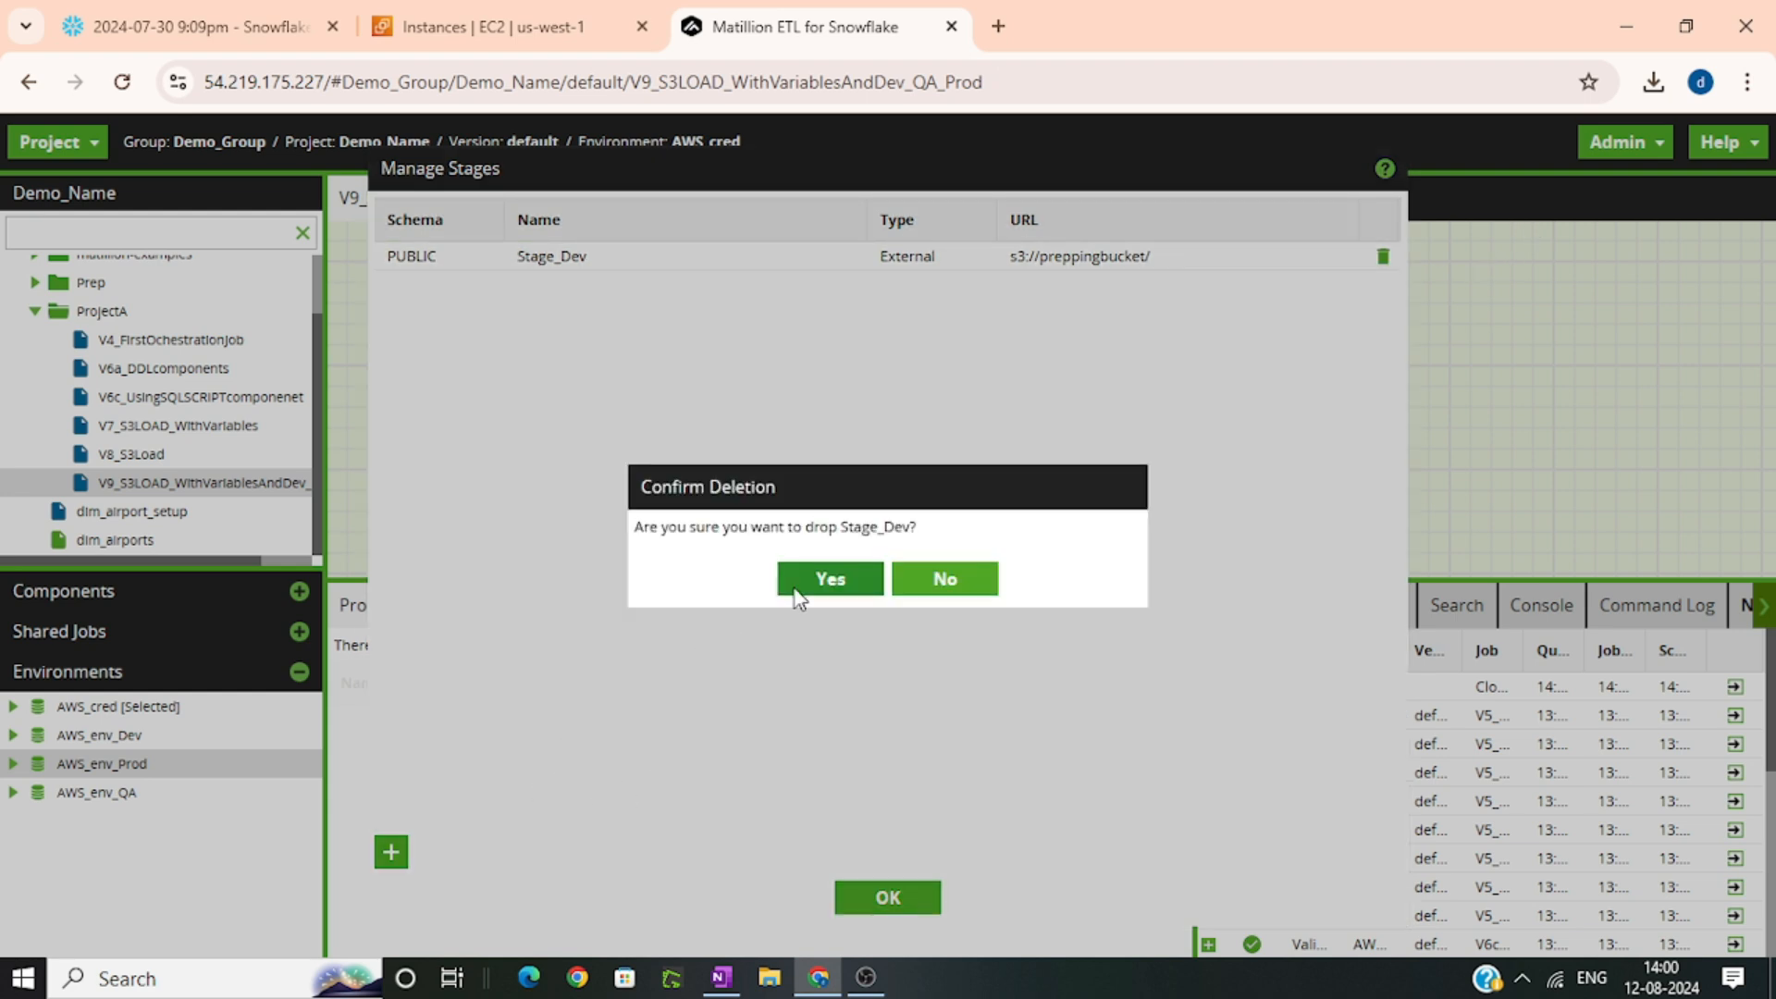
click(863, 578)
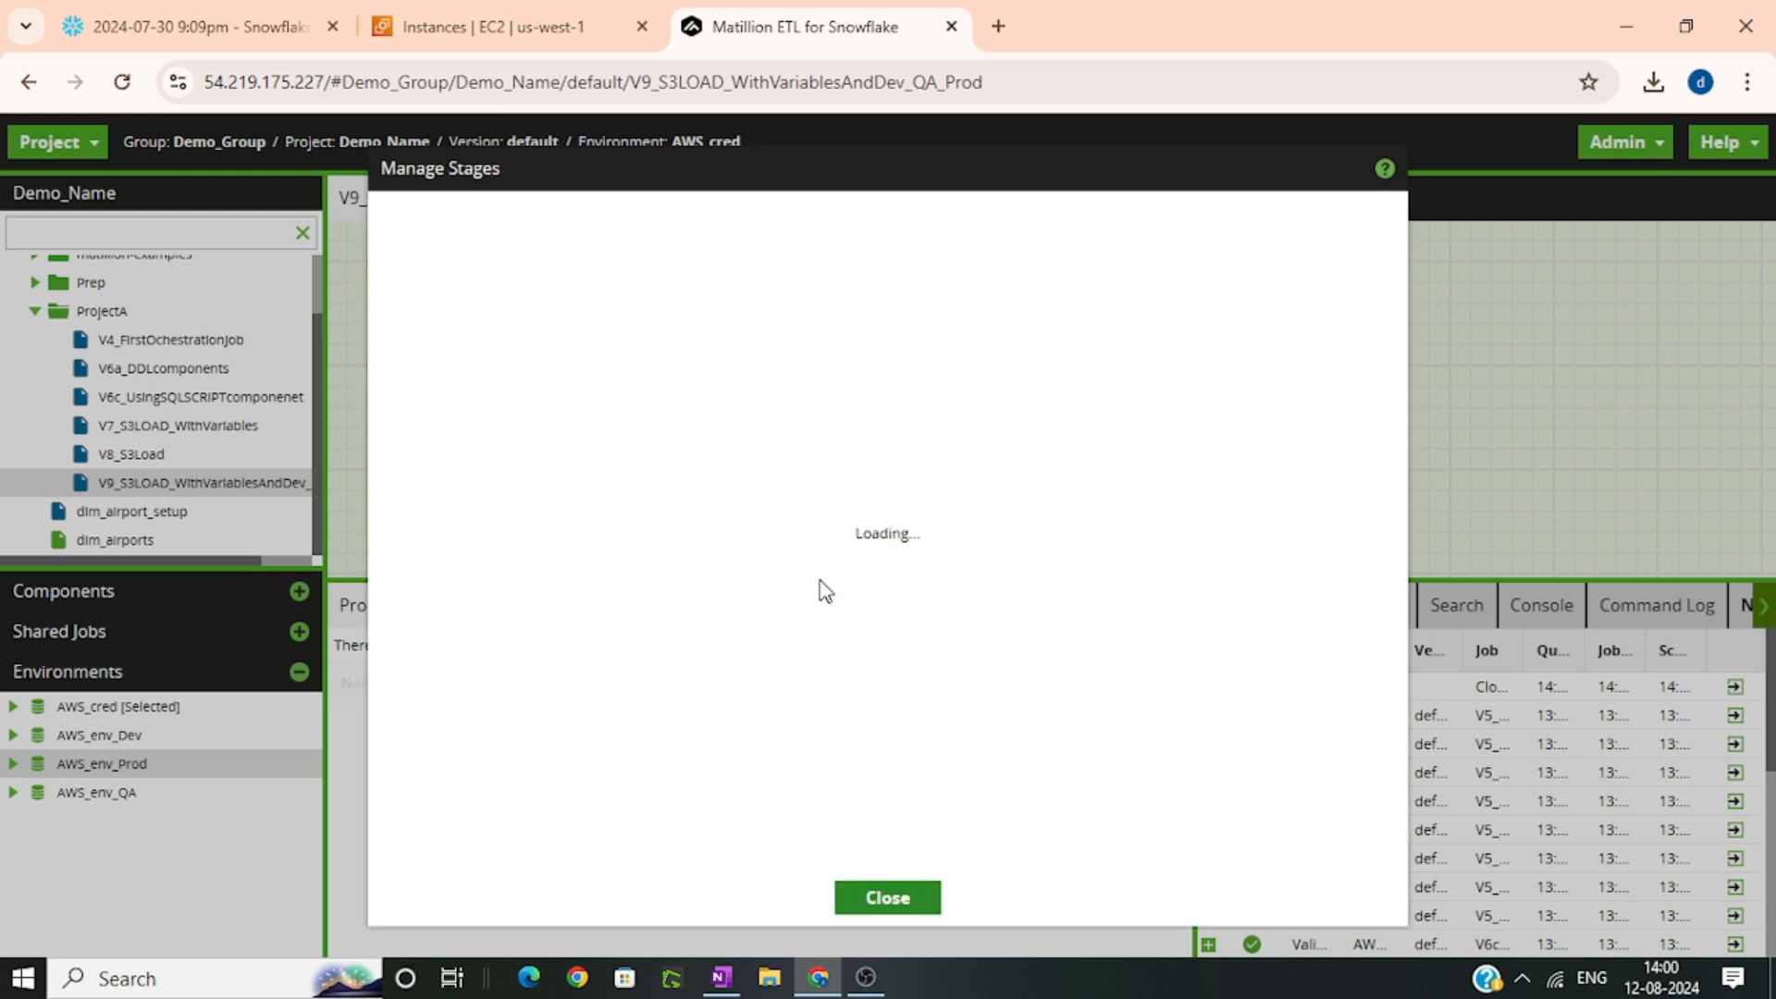
Start a new stage with method Create or replace, schema PUBLIC and name Stage_Prod, and continue to the stage type settings
click(391, 853)
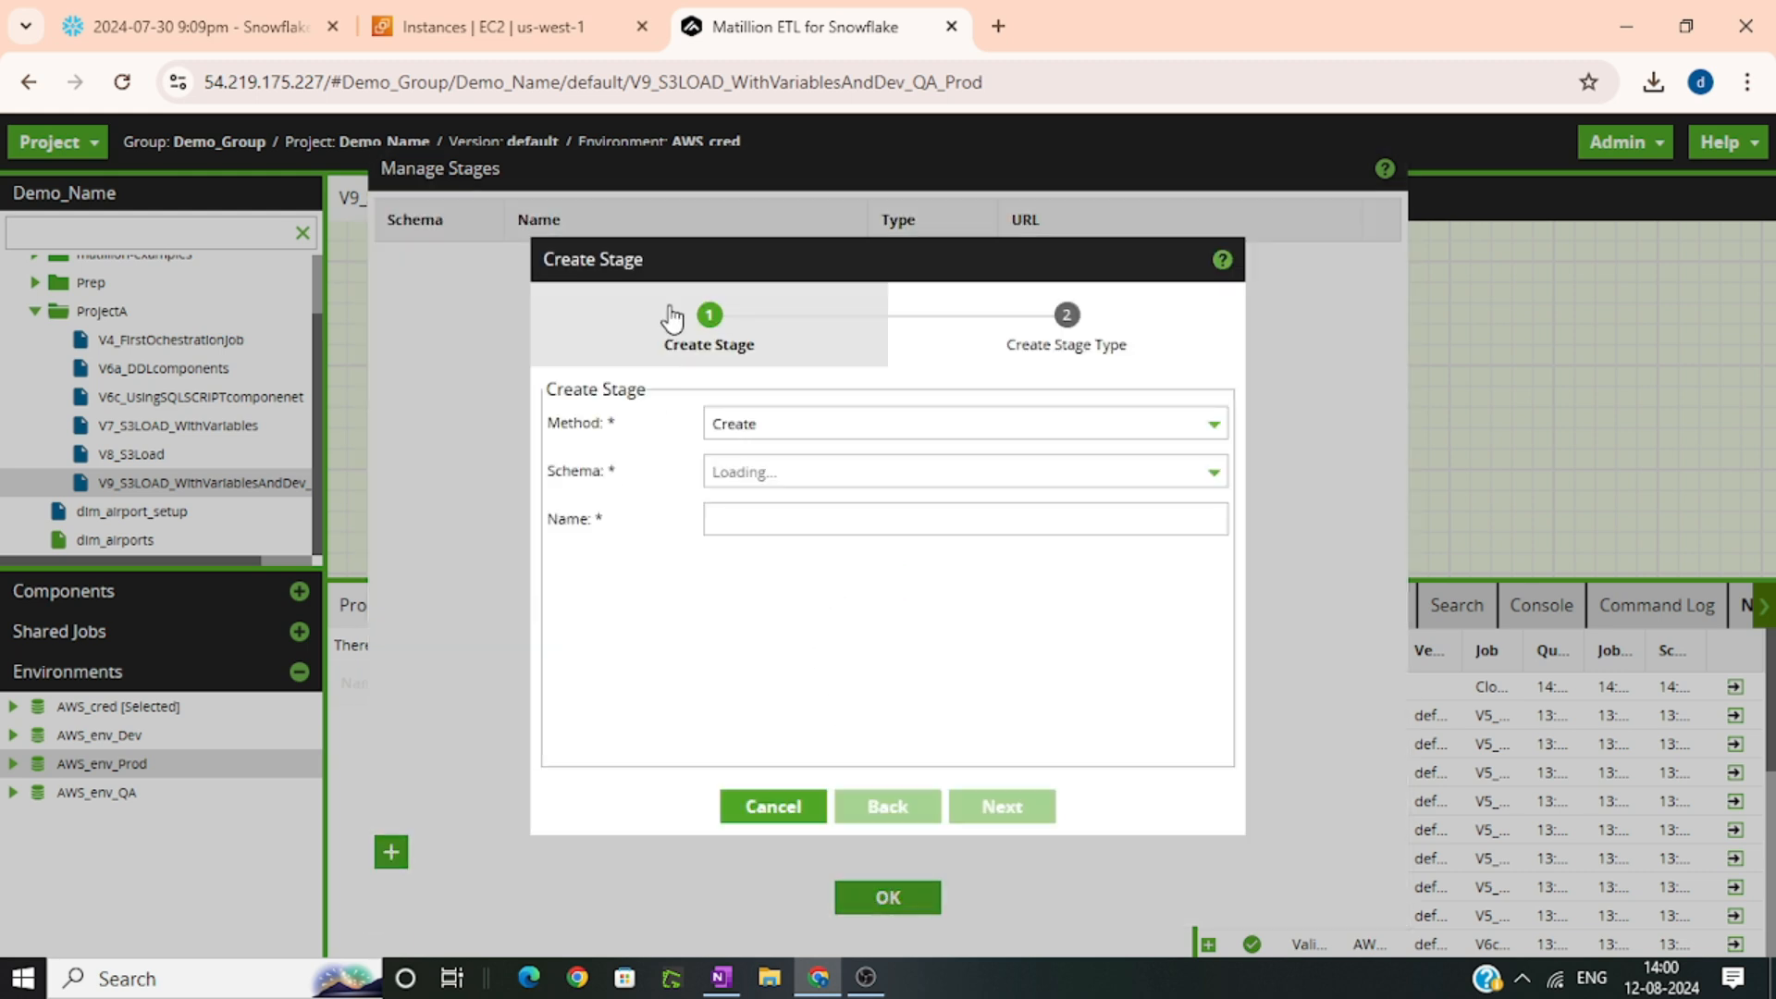
click(822, 427)
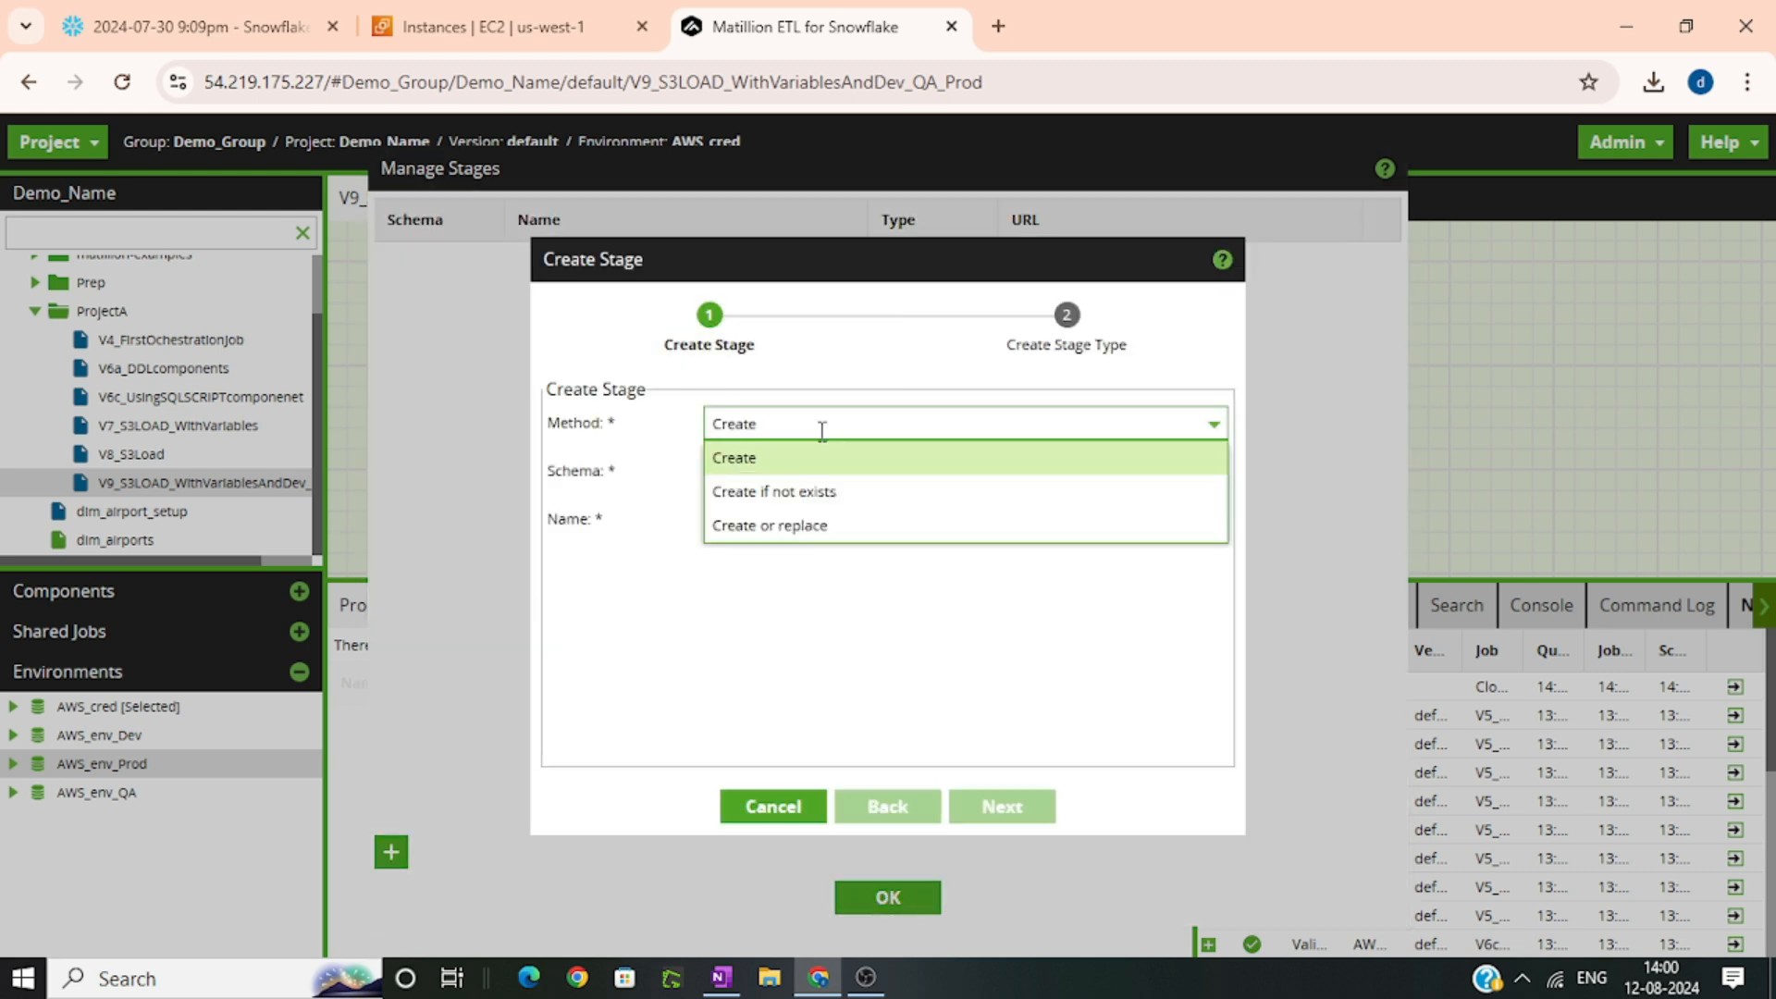
click(813, 519)
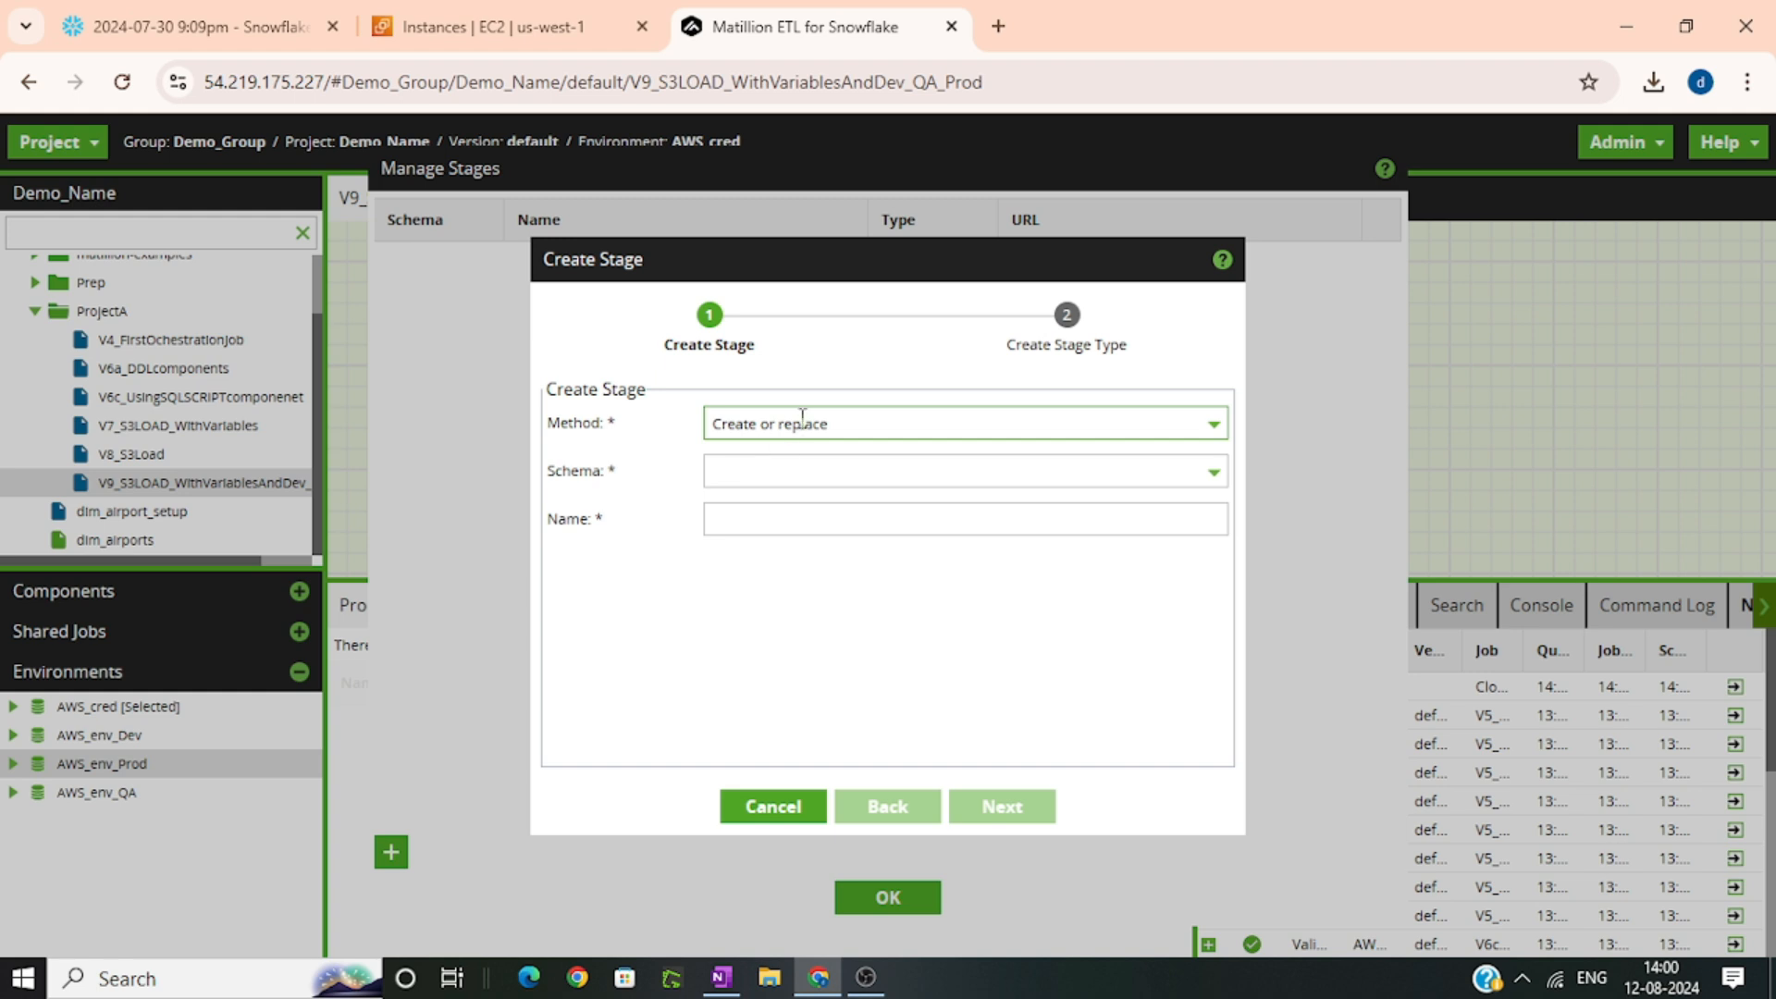
click(762, 474)
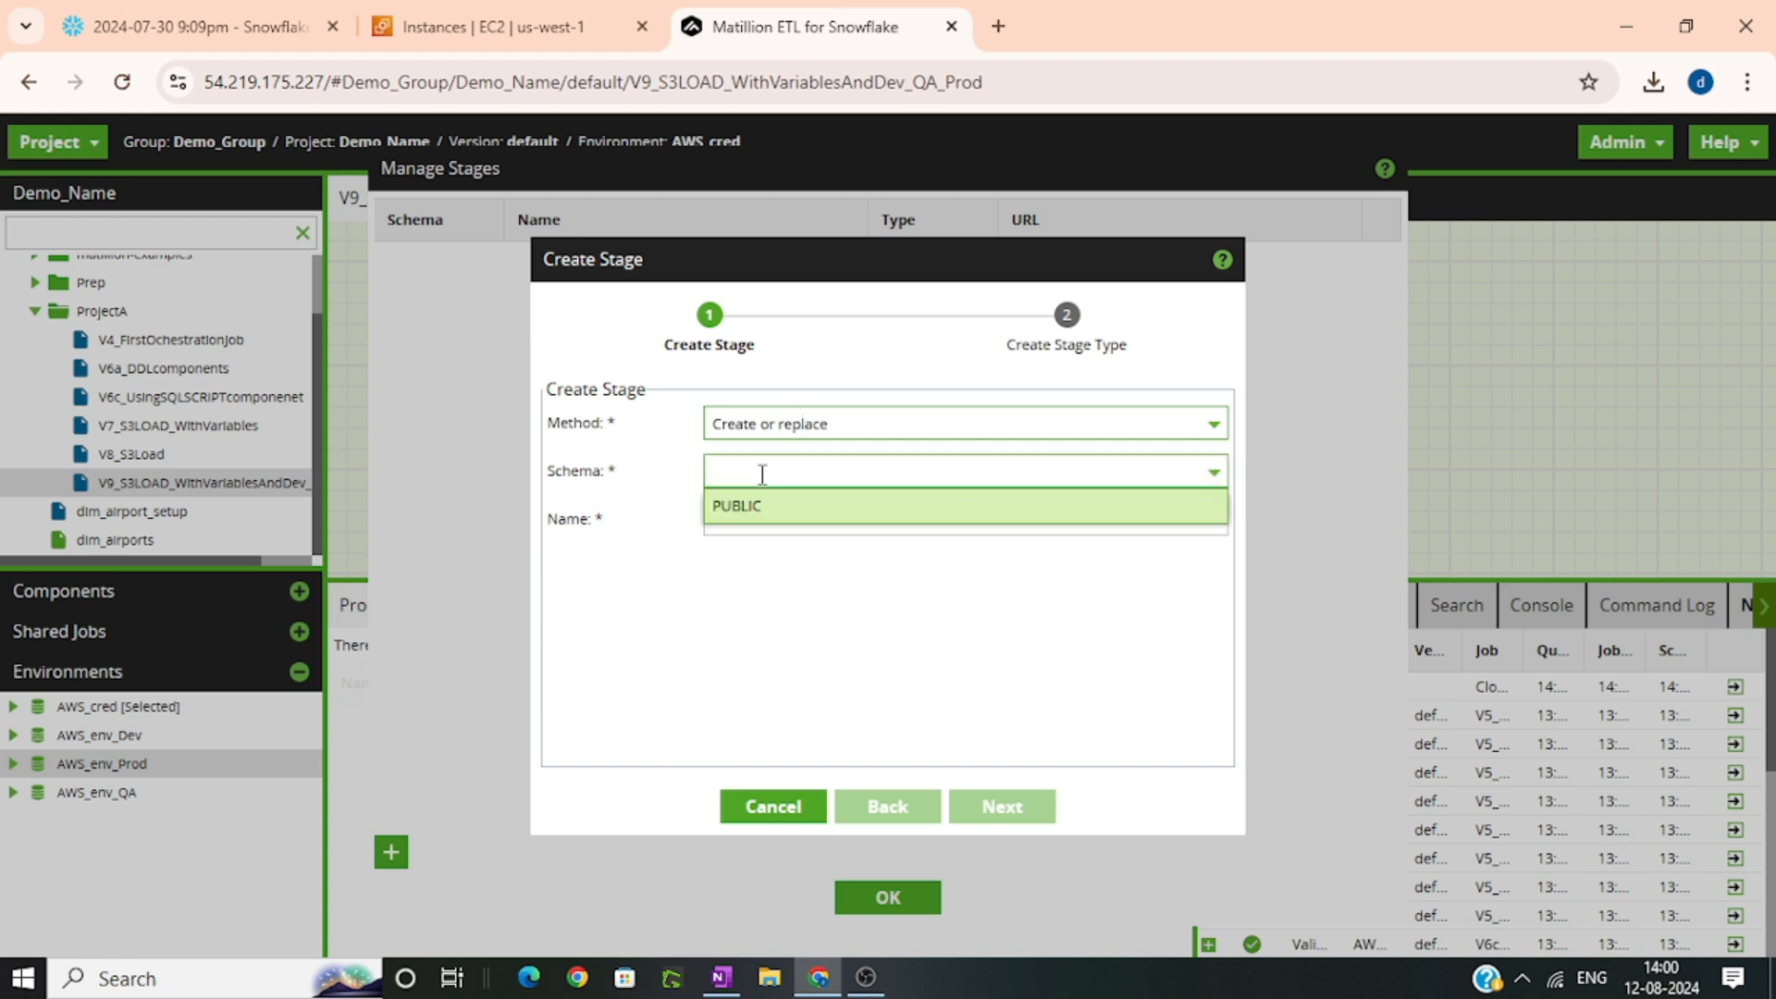
click(765, 512)
click(767, 510)
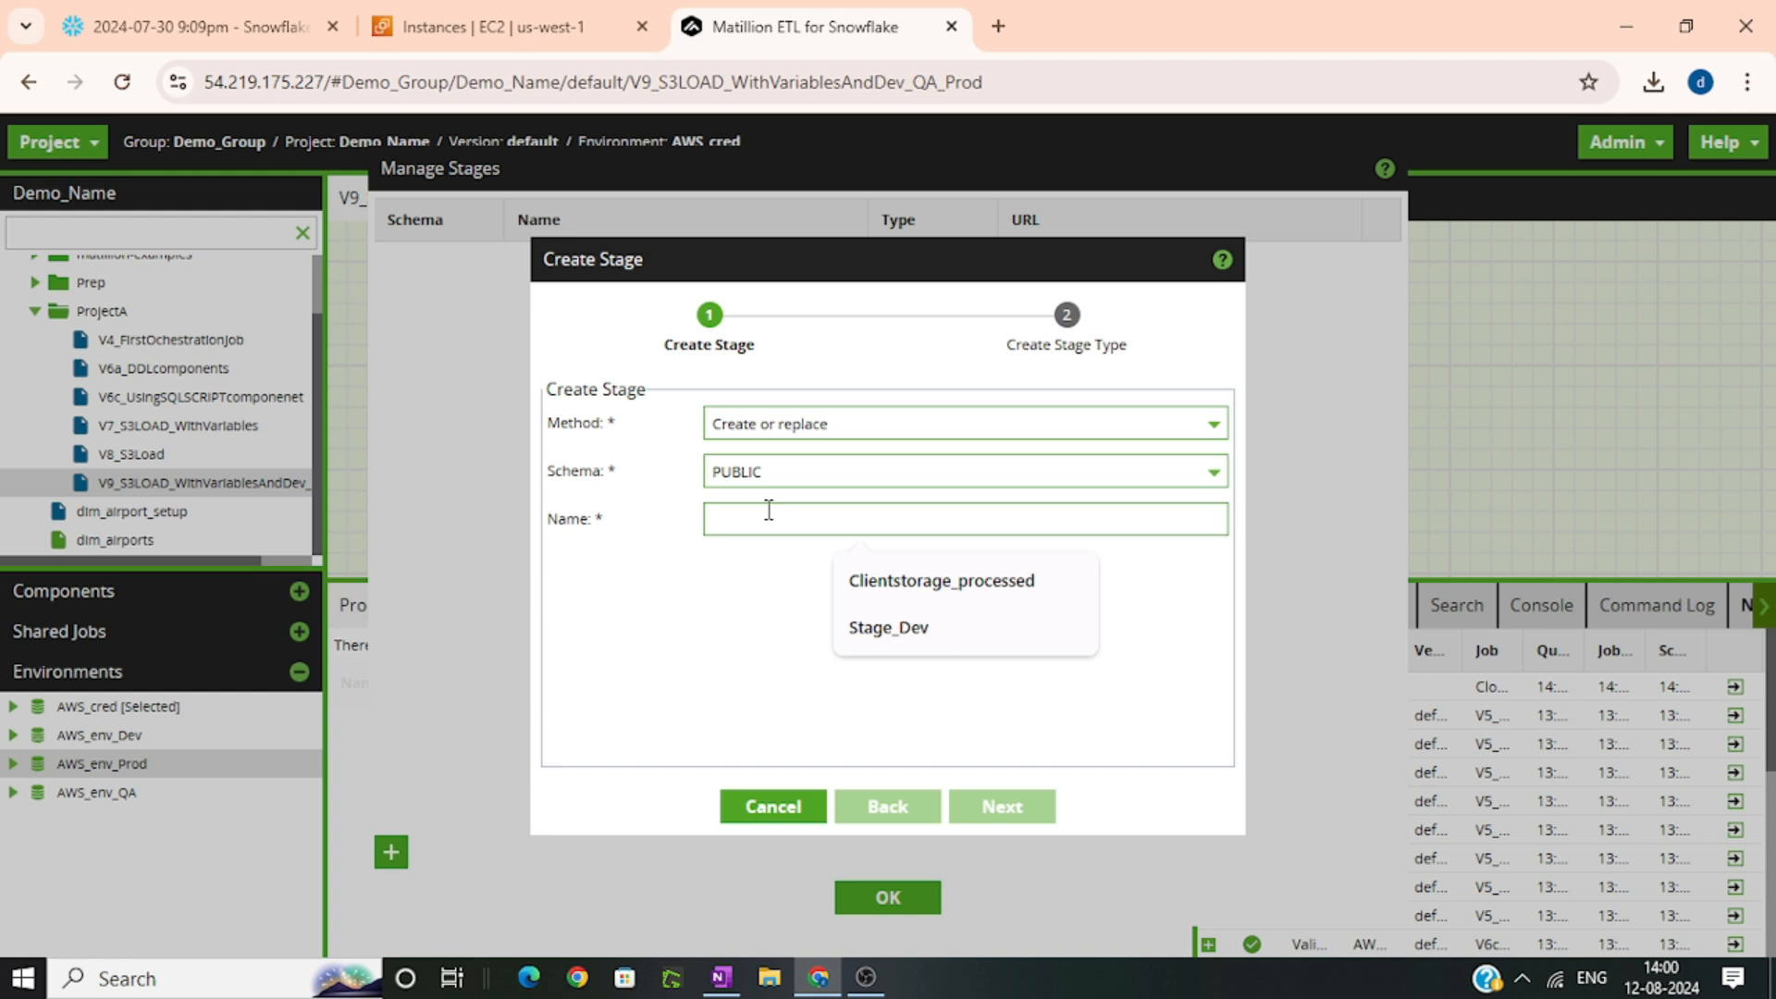
text(Stage_Prod)
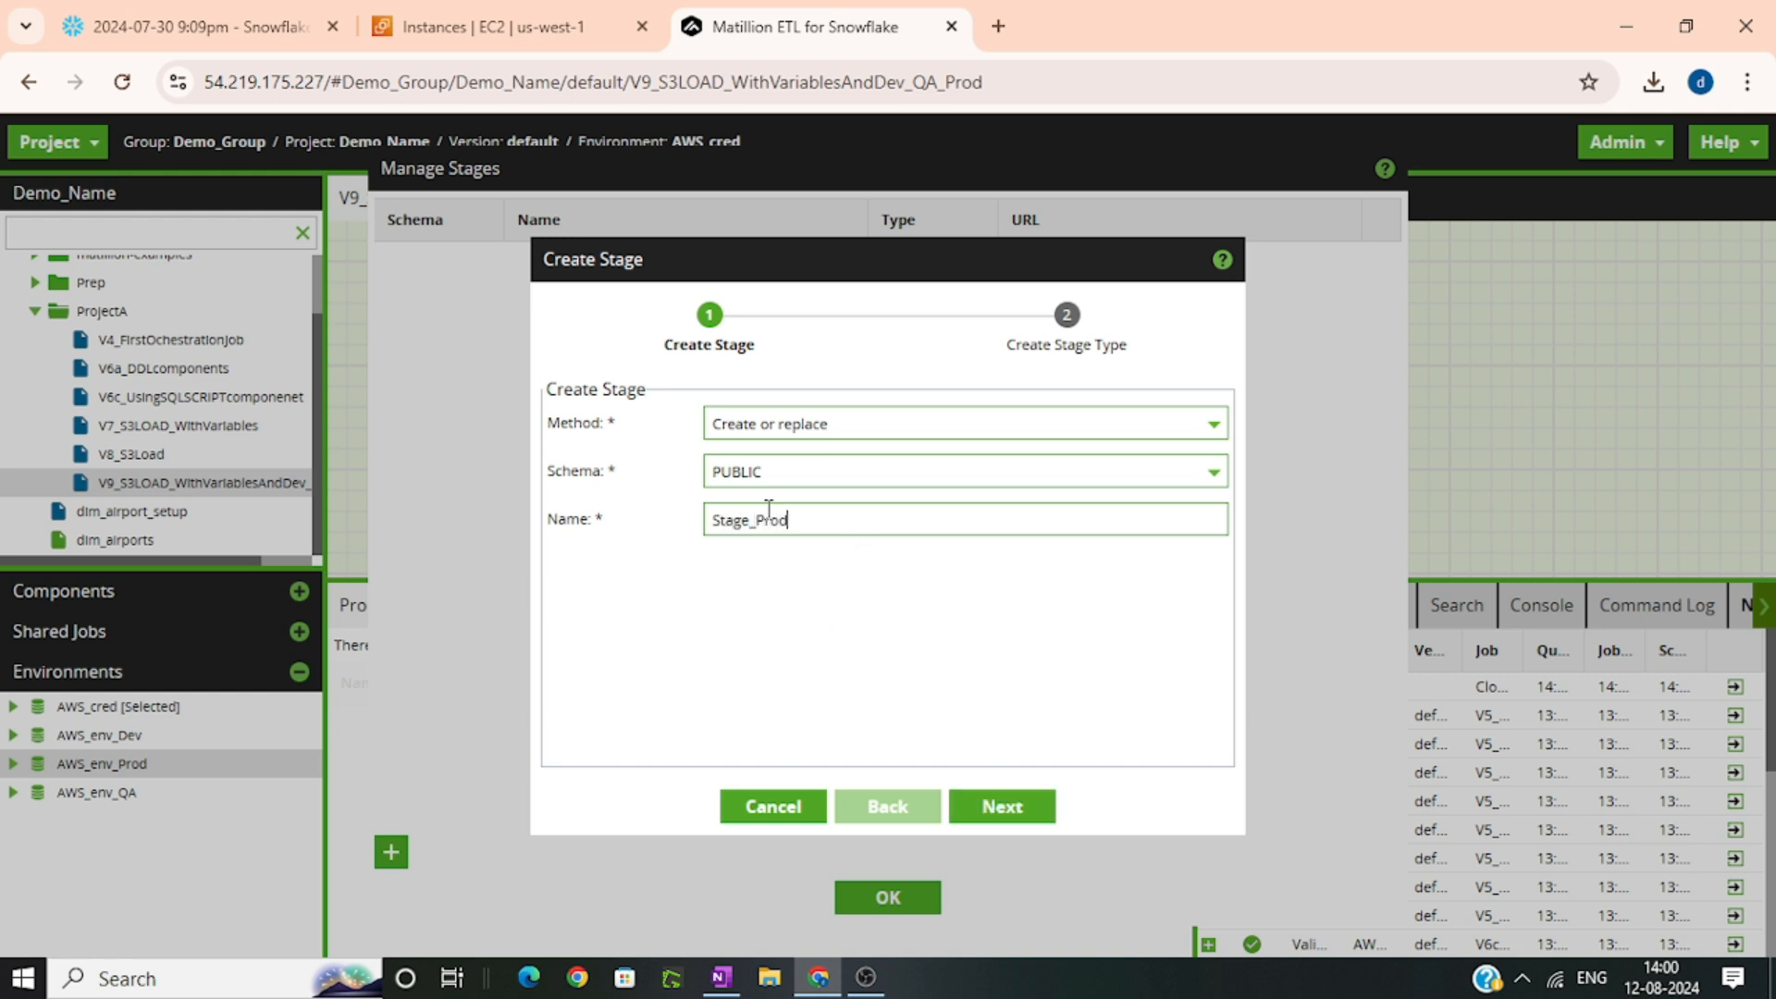
click(999, 809)
Set the stage type to External on the AWS platform, with Credentials authentication using AWS_cred
click(804, 409)
click(791, 486)
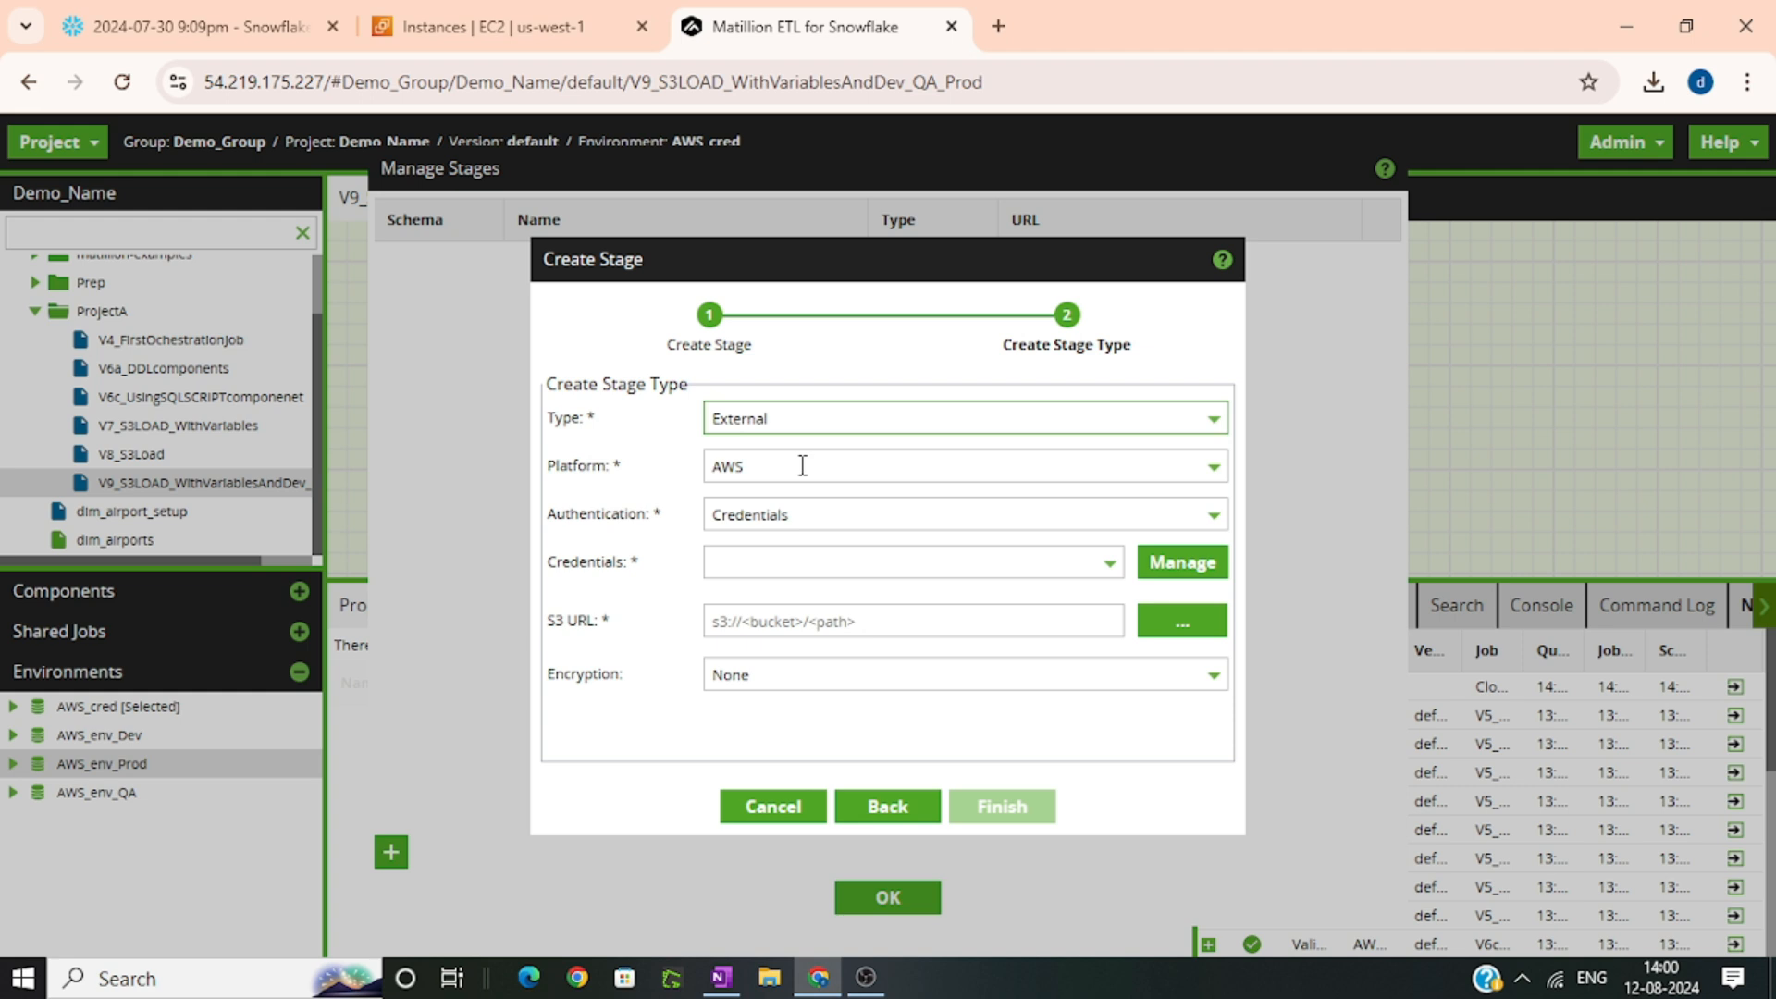
click(803, 466)
click(804, 480)
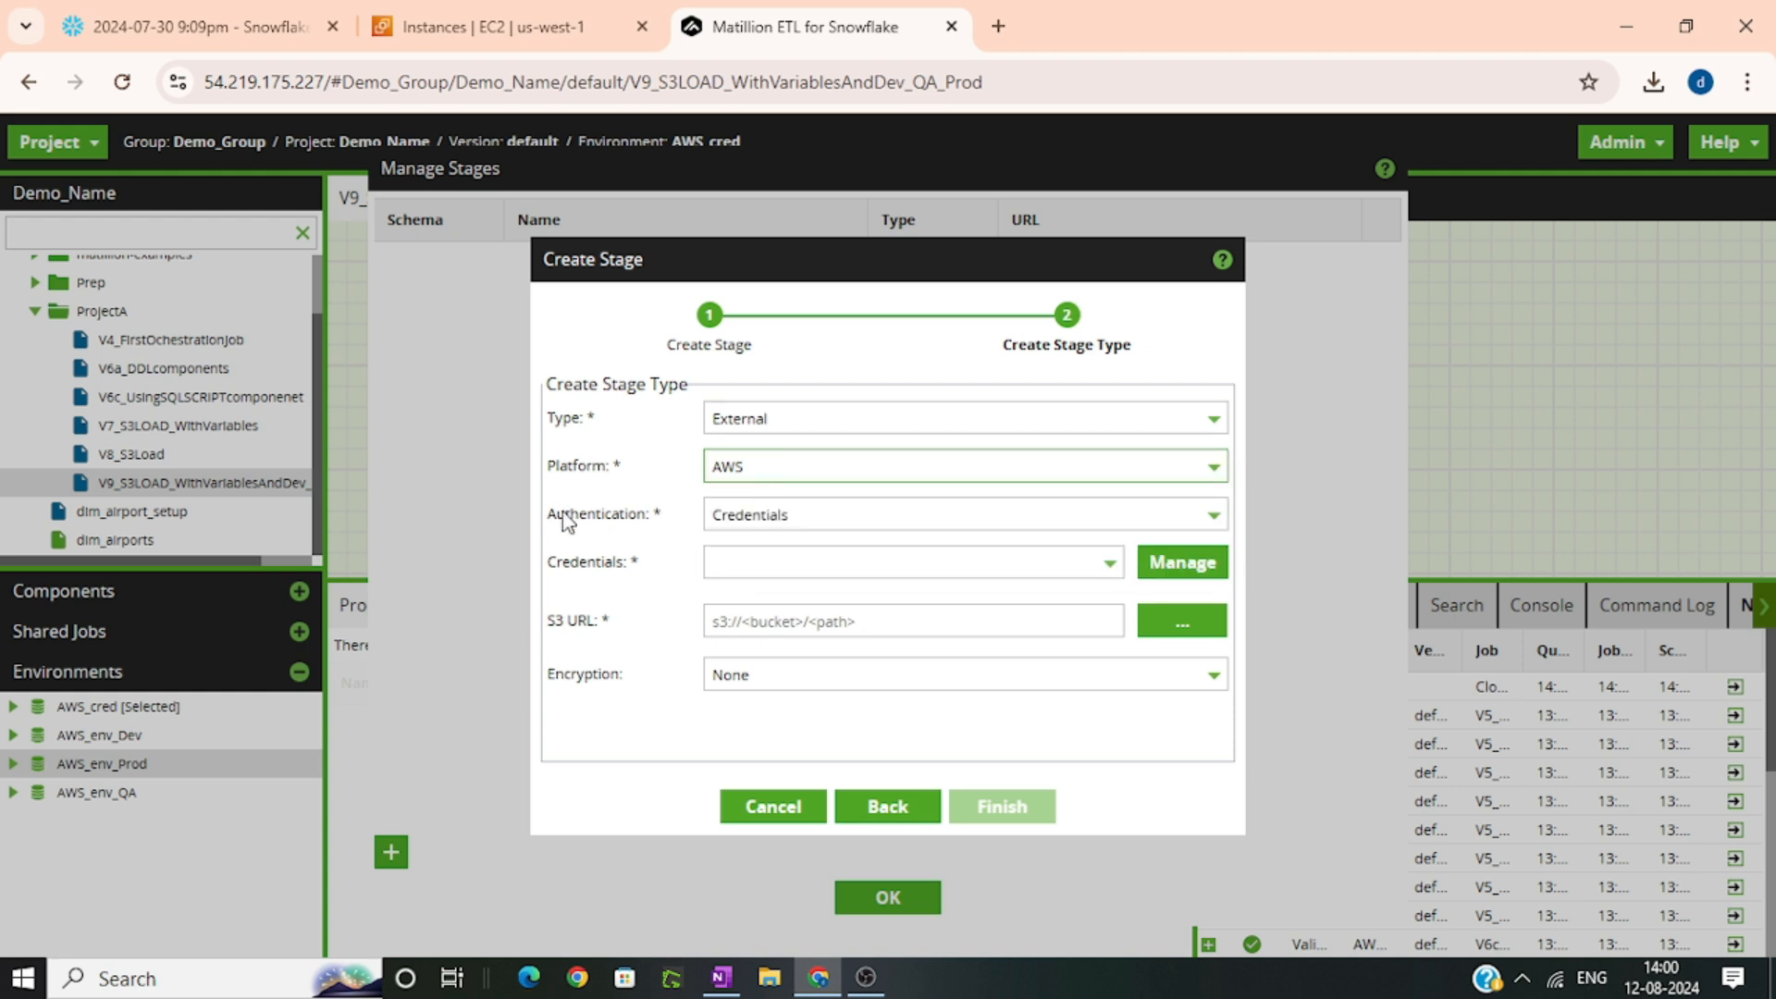
click(766, 527)
click(750, 549)
click(751, 562)
click(753, 597)
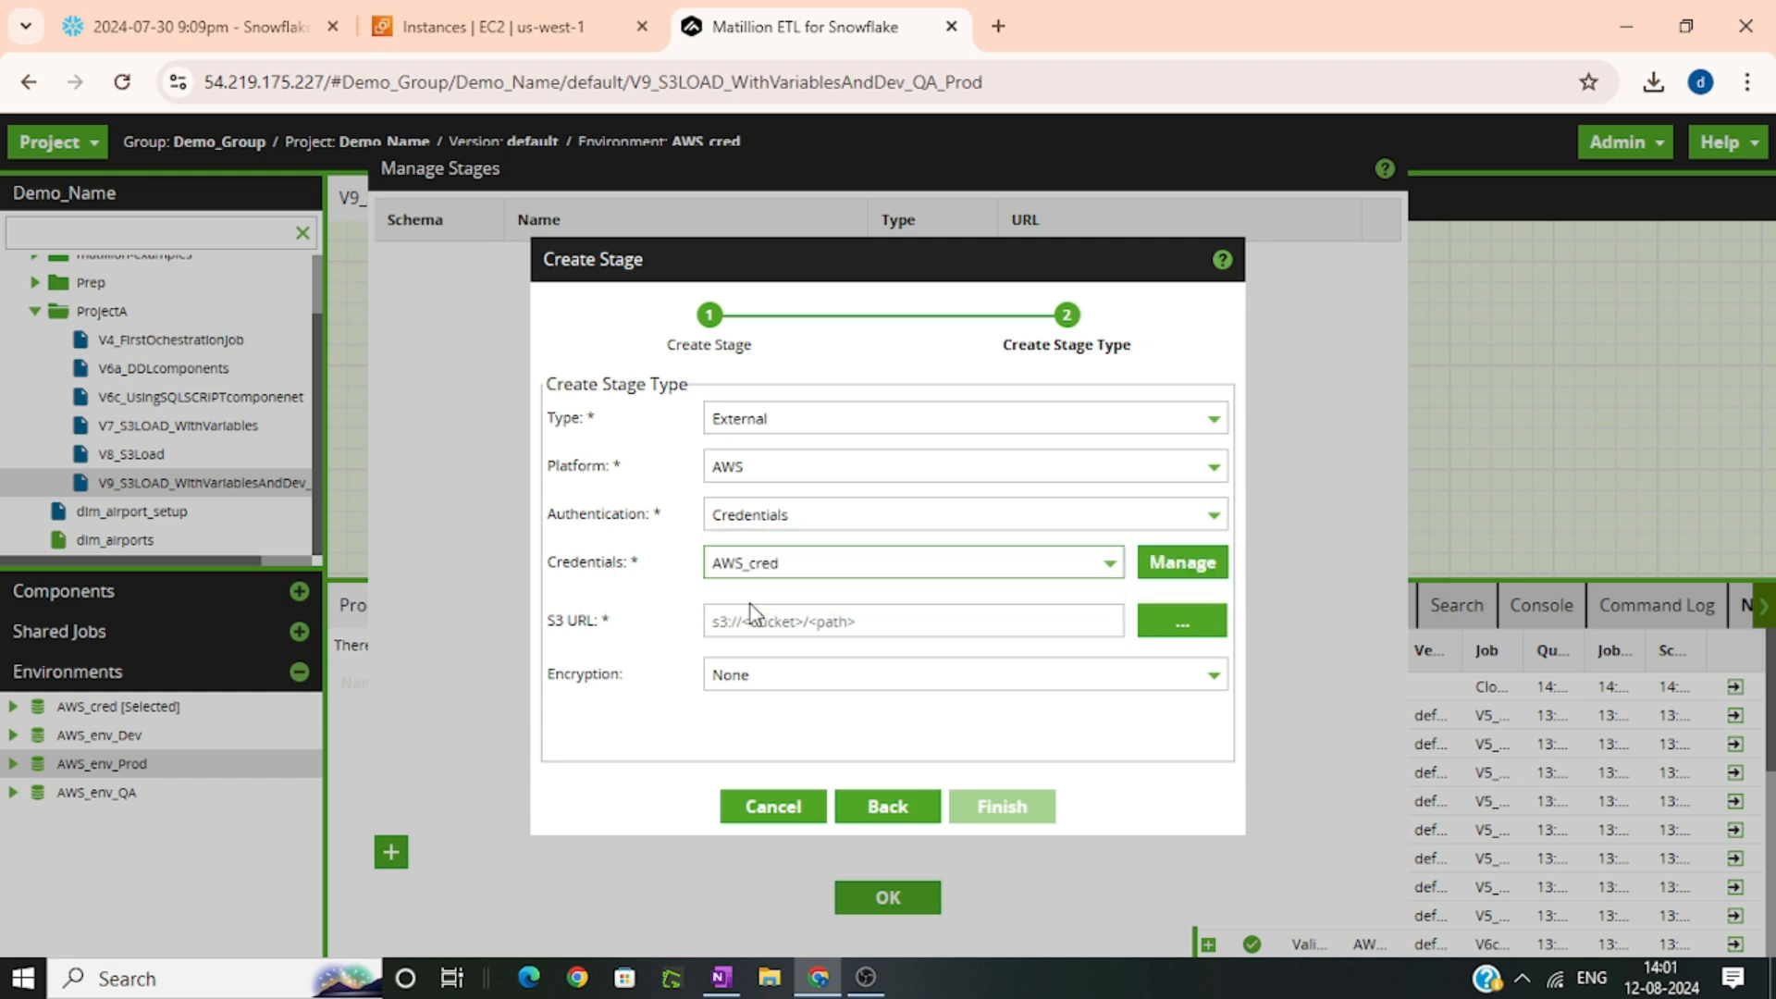
Choose preppingbucket as the S3 URL for the Stage_Prod stage
click(1168, 636)
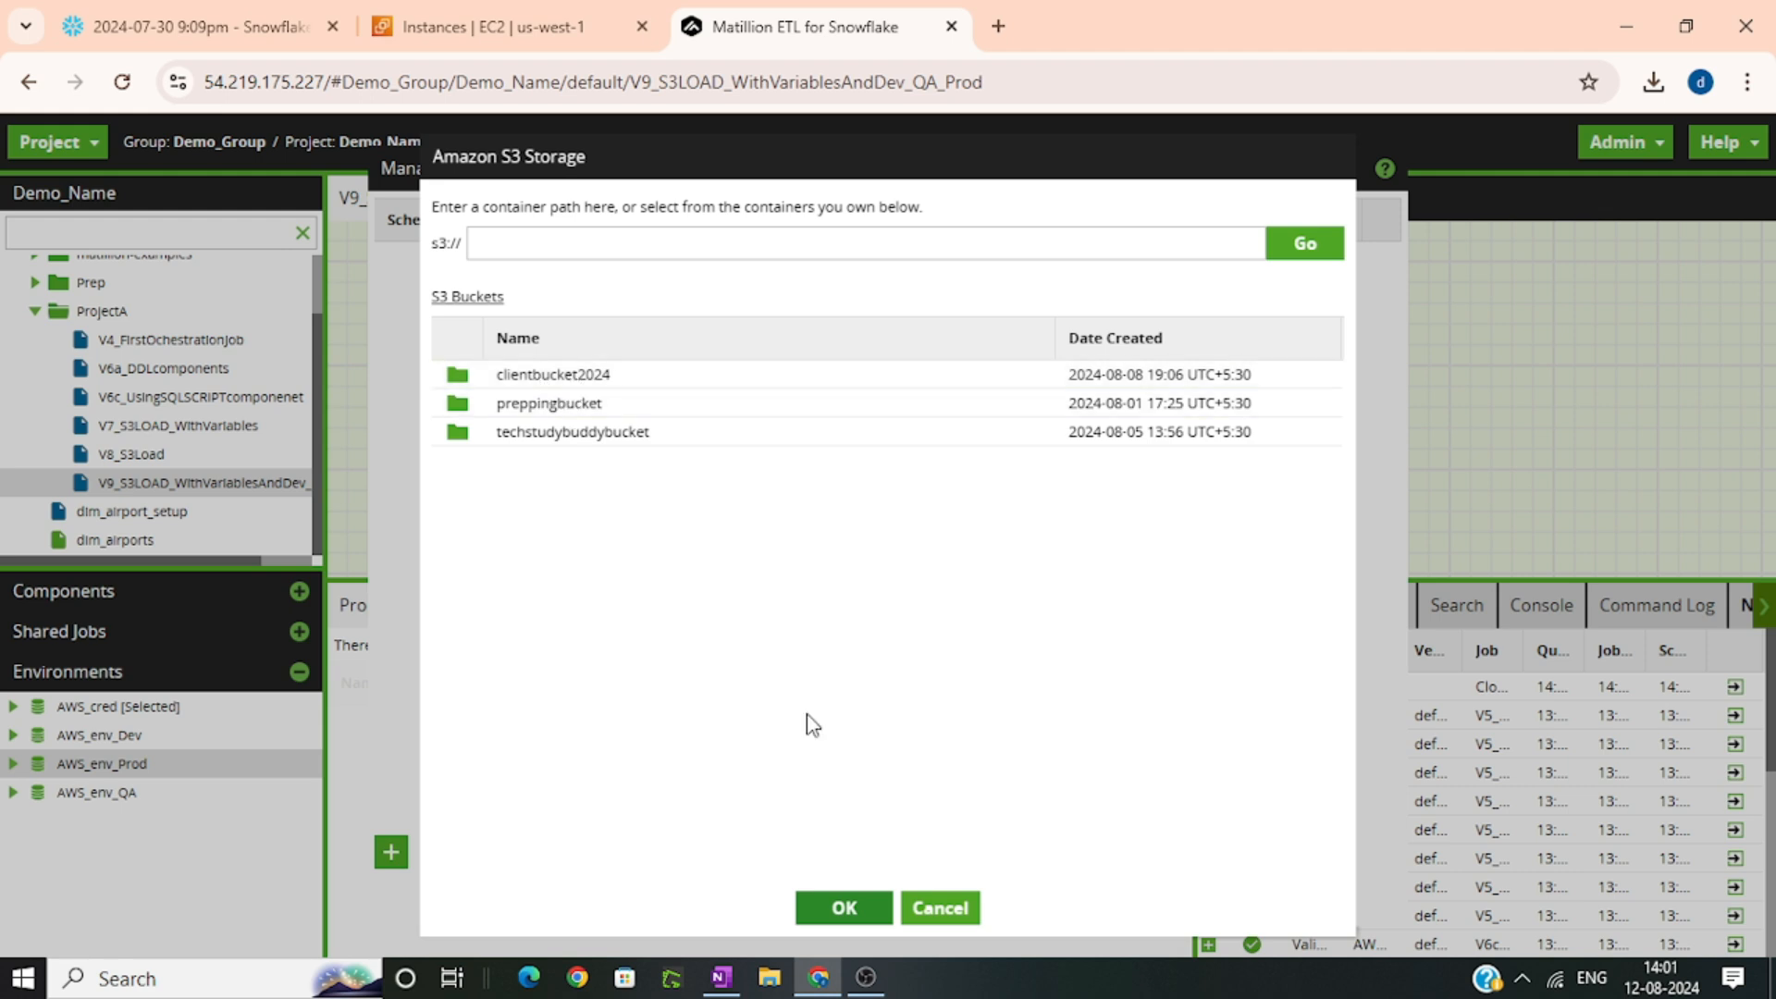
double_click(592, 404)
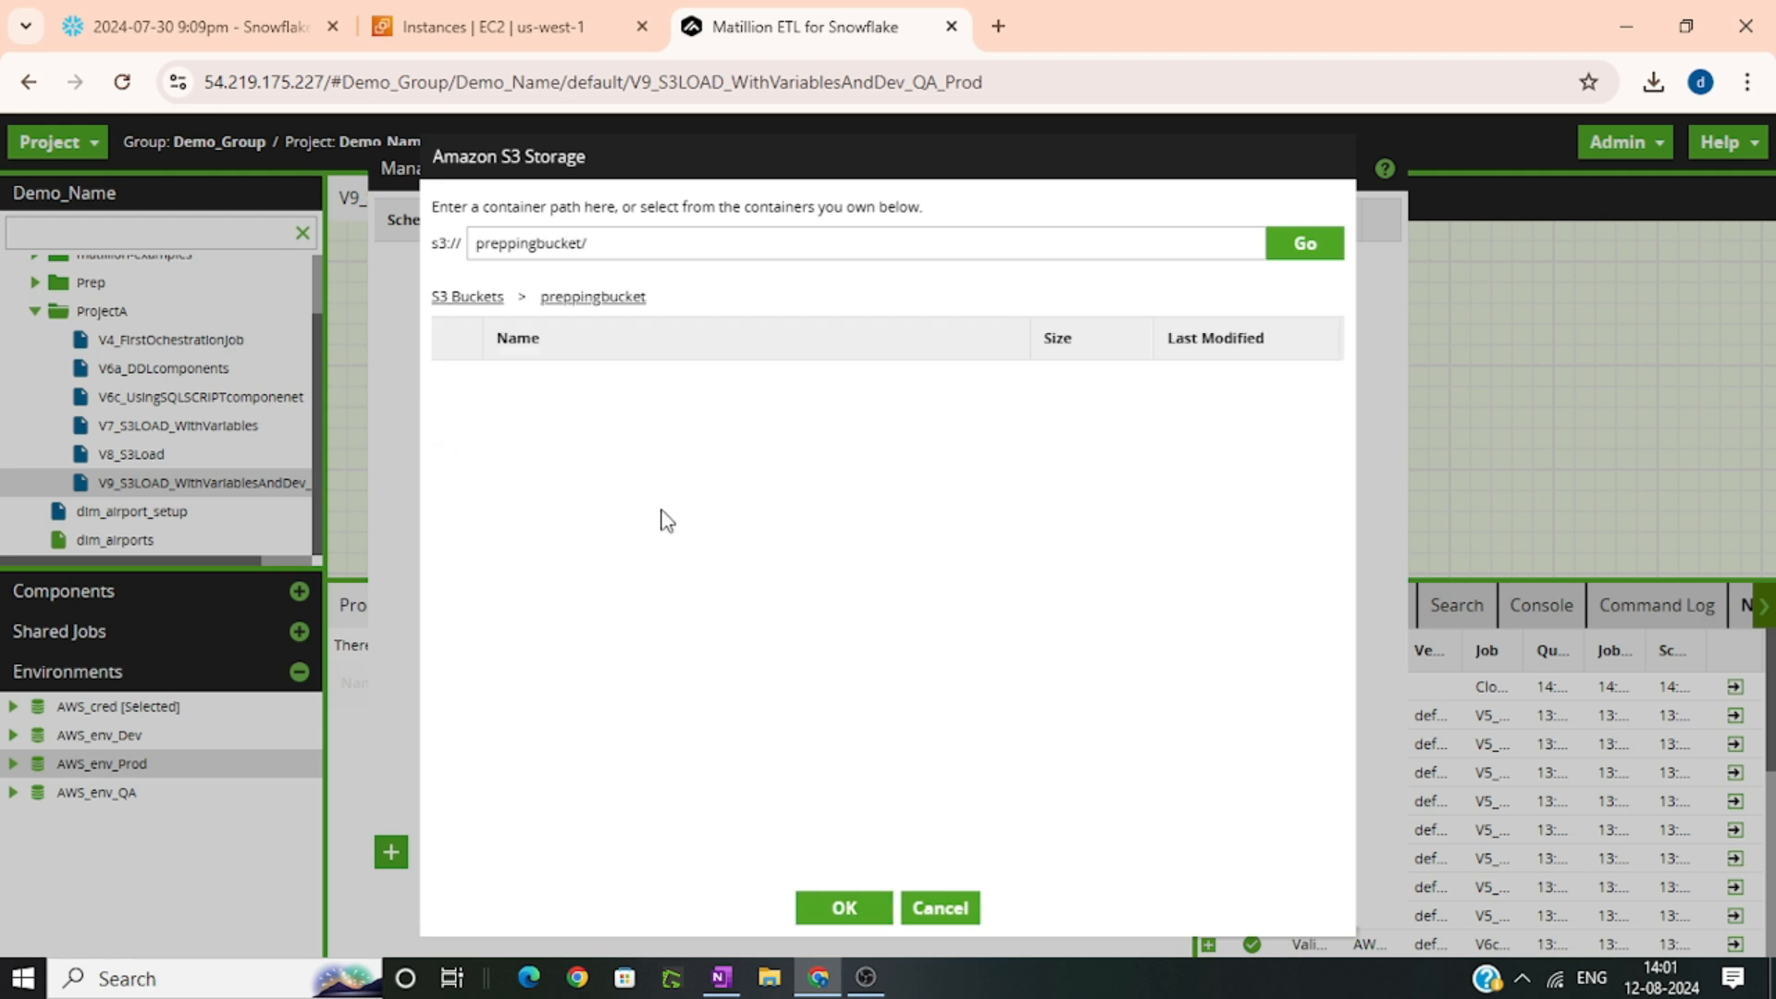
click(840, 894)
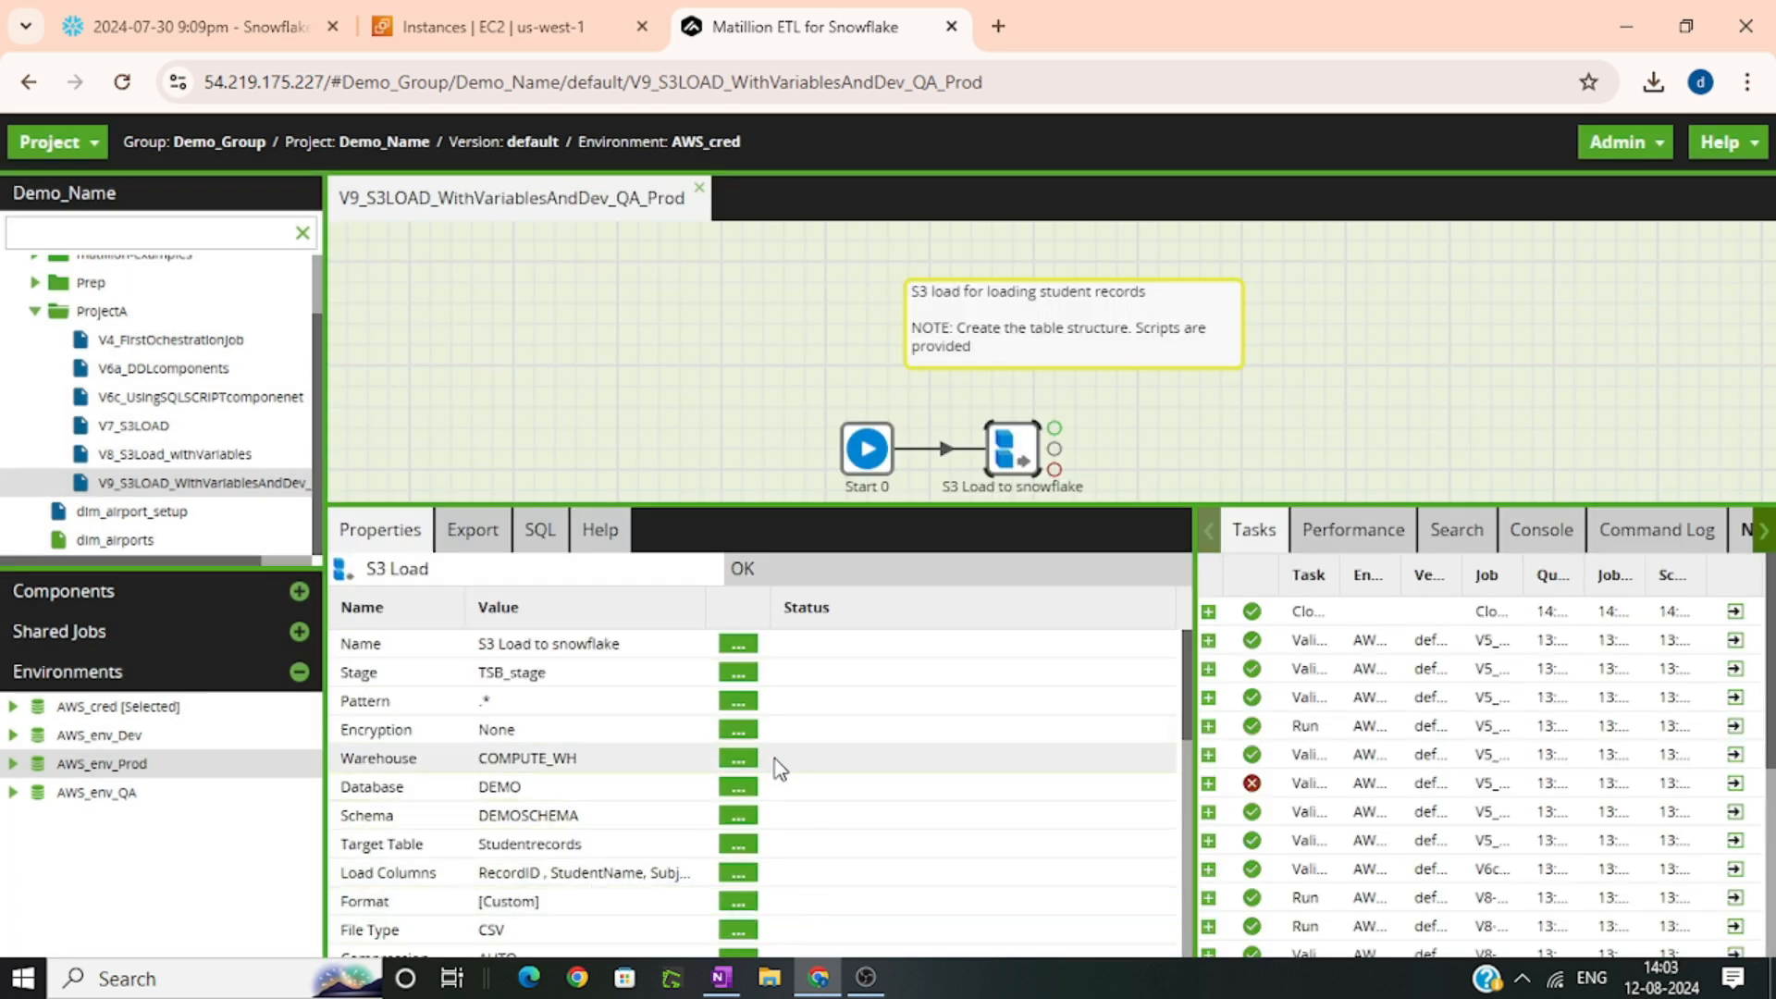
Set the S3 Load component's Stage property to use the variable ${P1_EV_Stages}
click(738, 673)
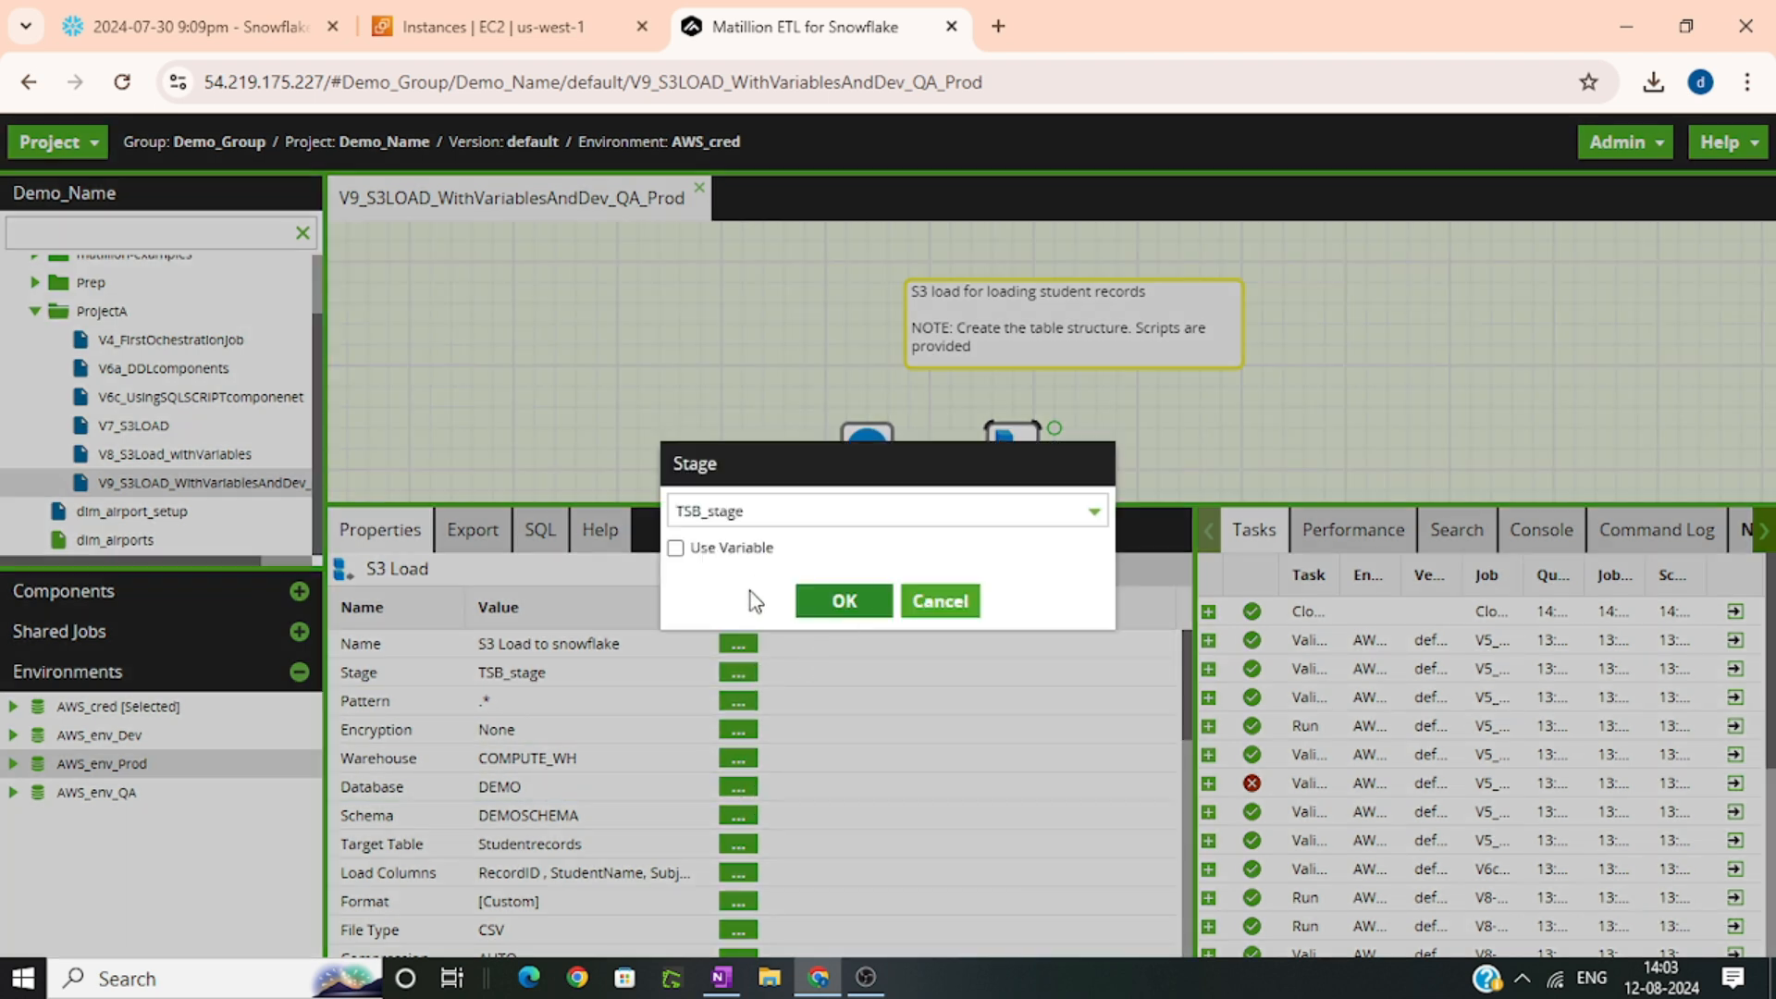
click(724, 557)
click(738, 511)
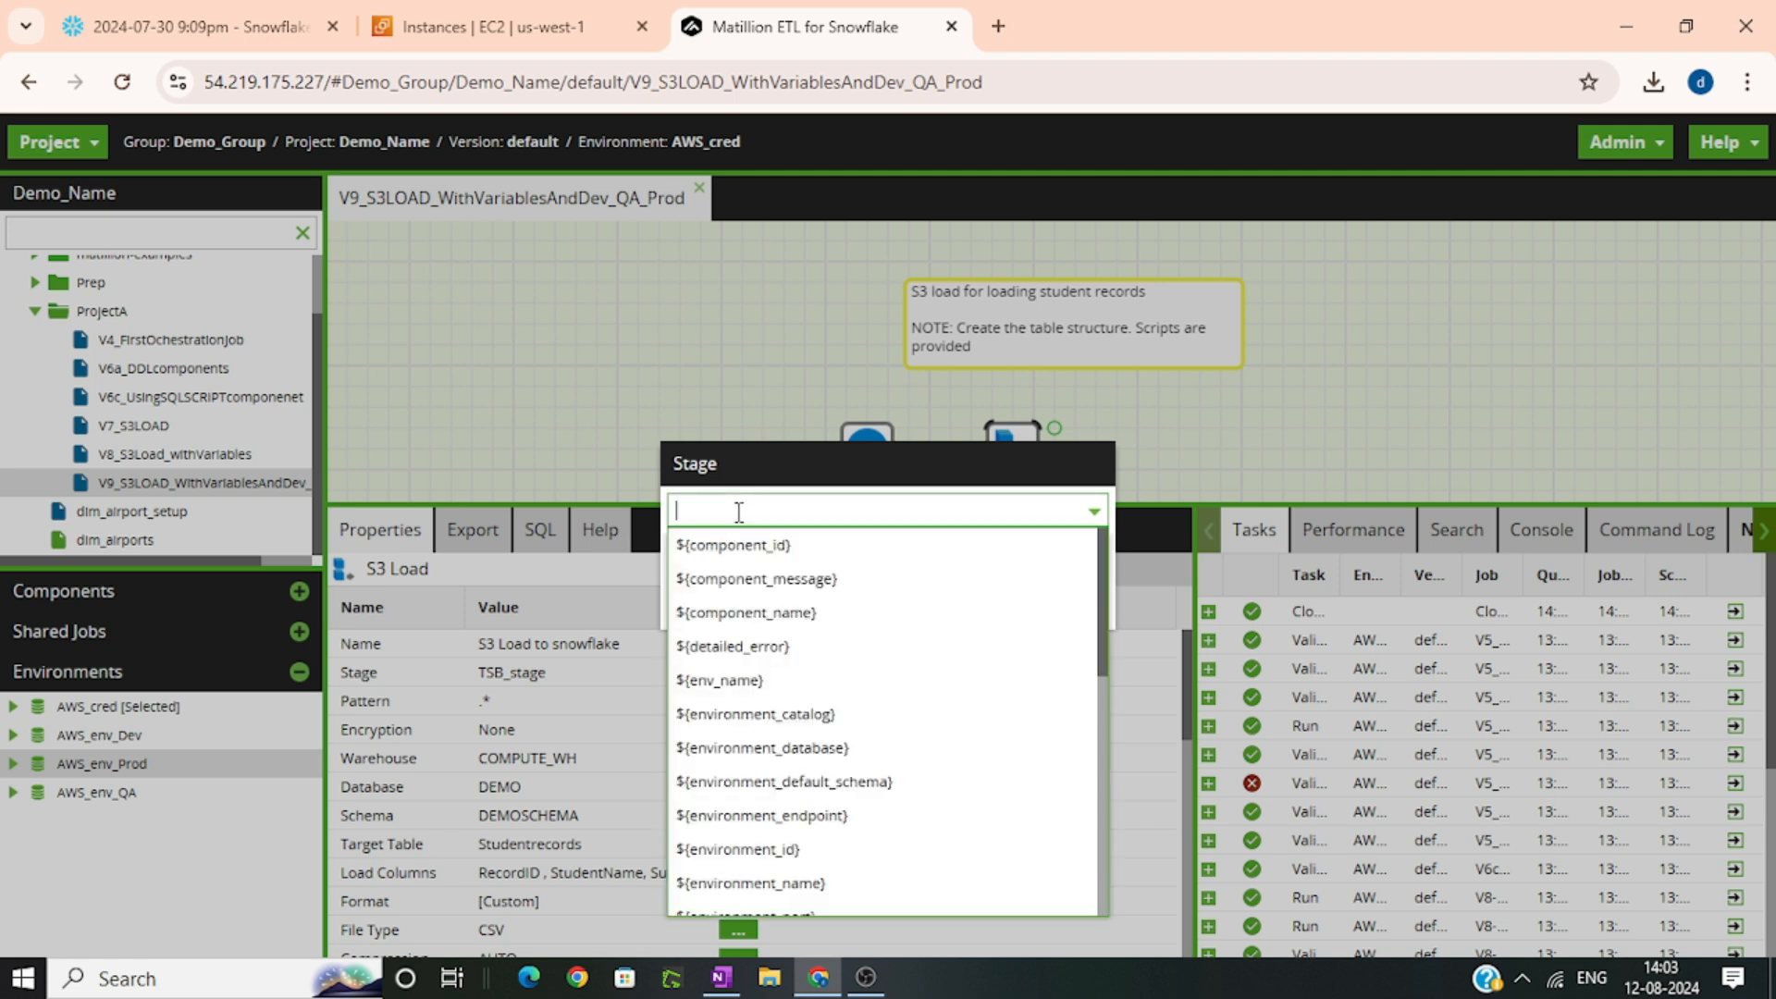
text(stag)
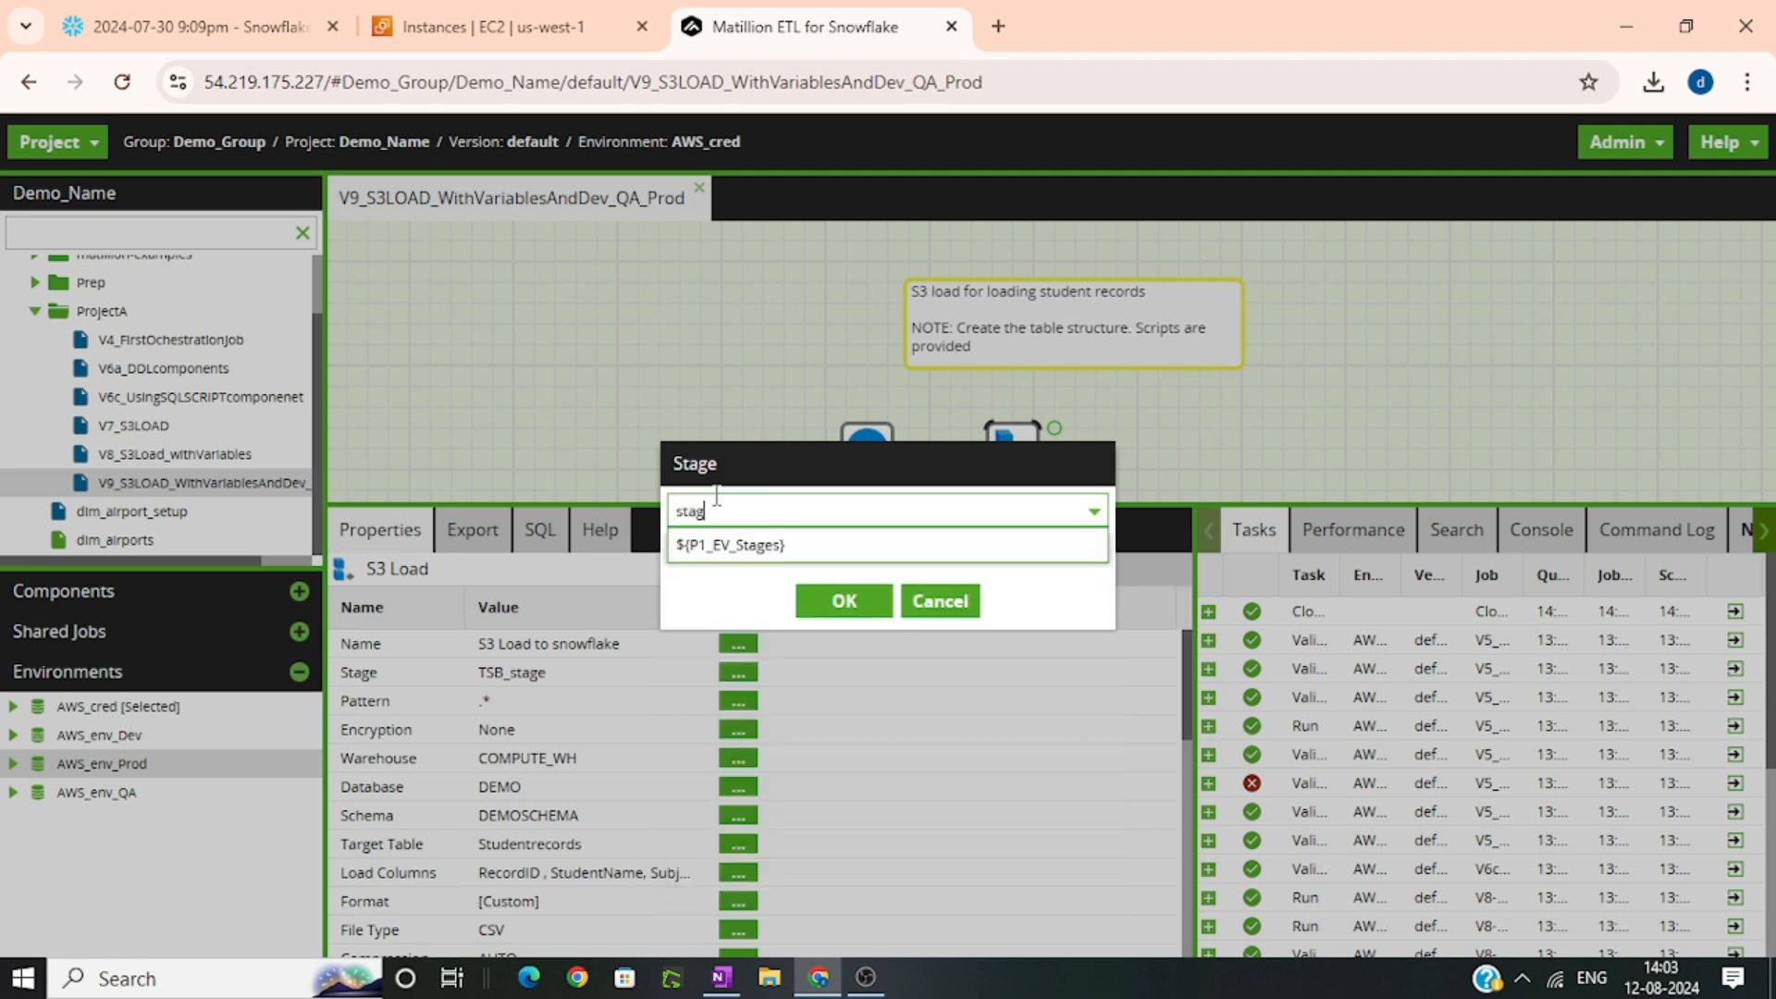
click(727, 545)
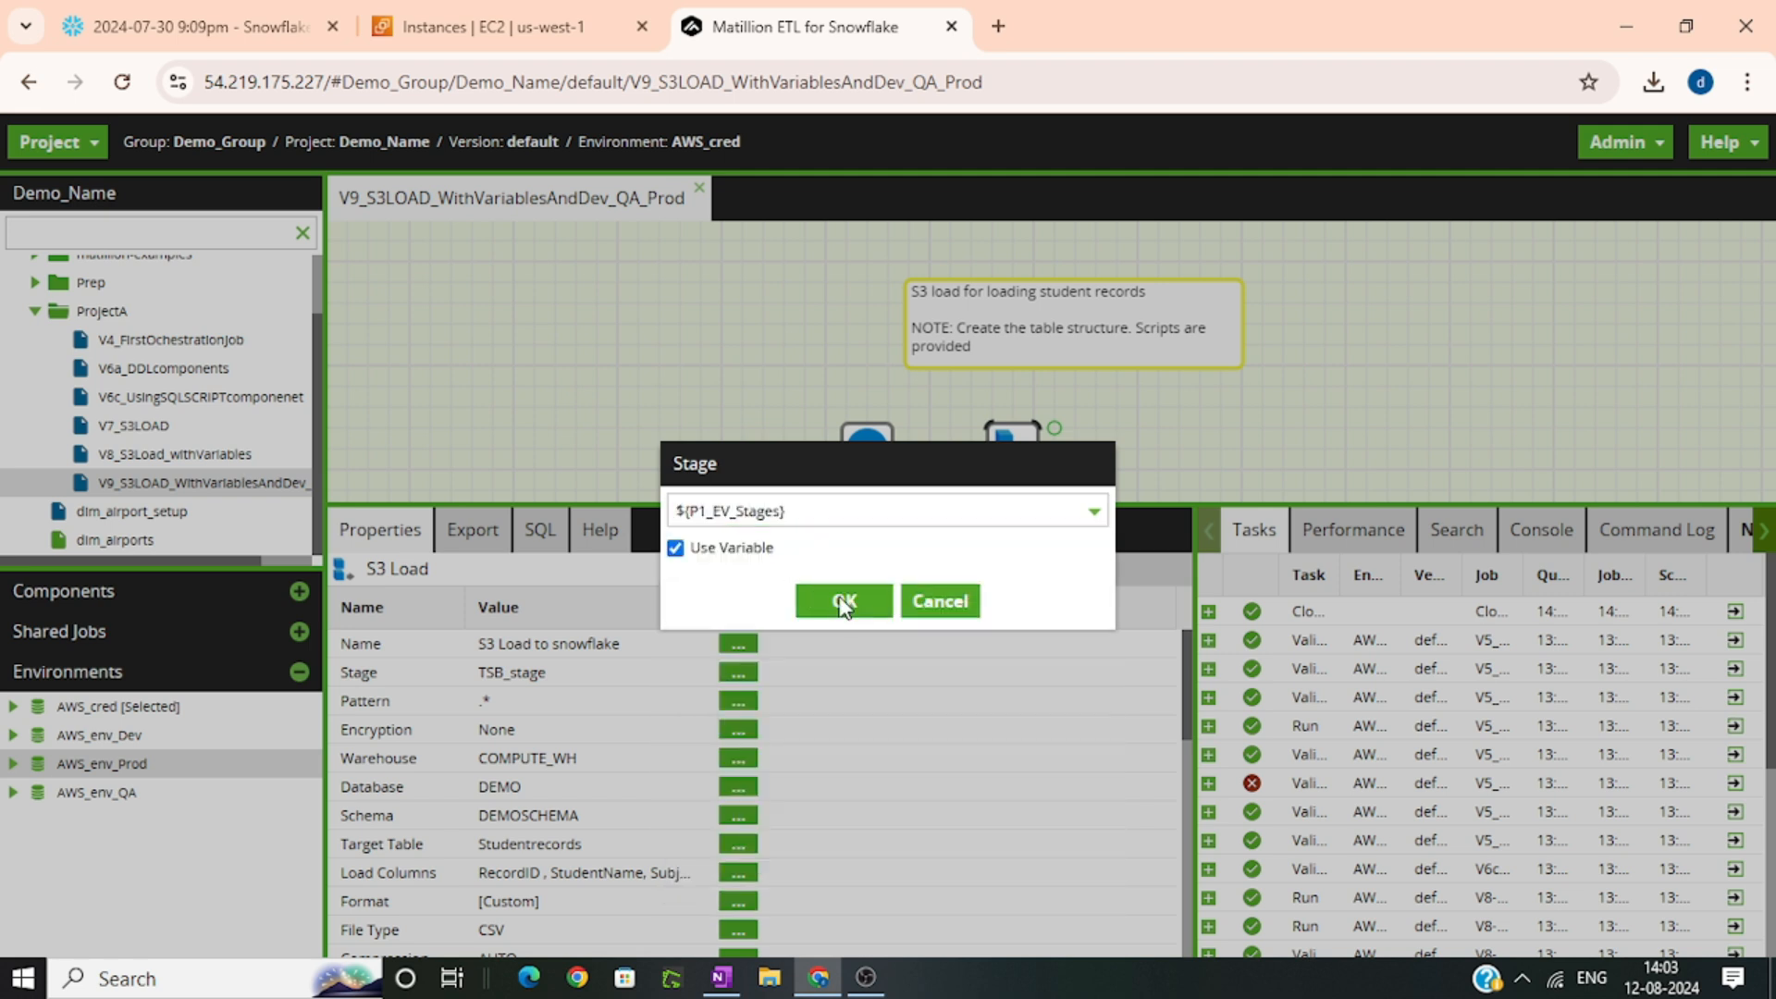
click(845, 599)
Set the S3 Load component's Database property to use the variable ${P1_EV_DB}
click(737, 786)
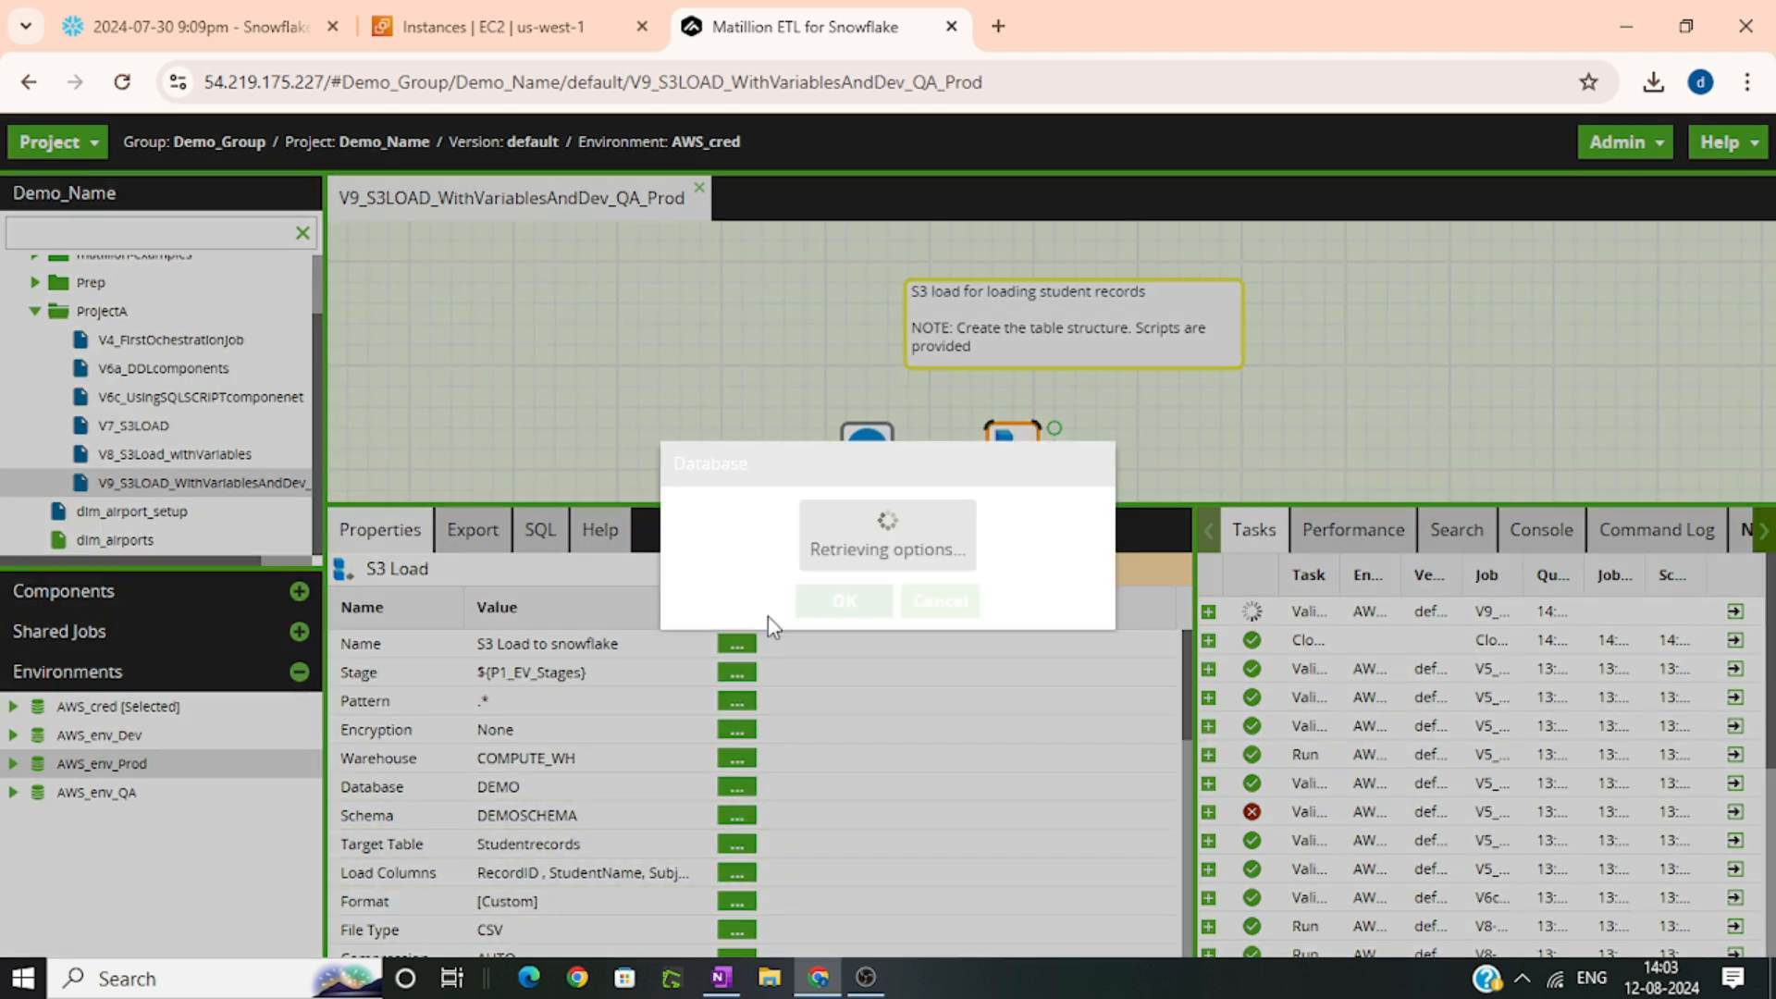
click(727, 548)
click(749, 507)
text(db)
click(745, 545)
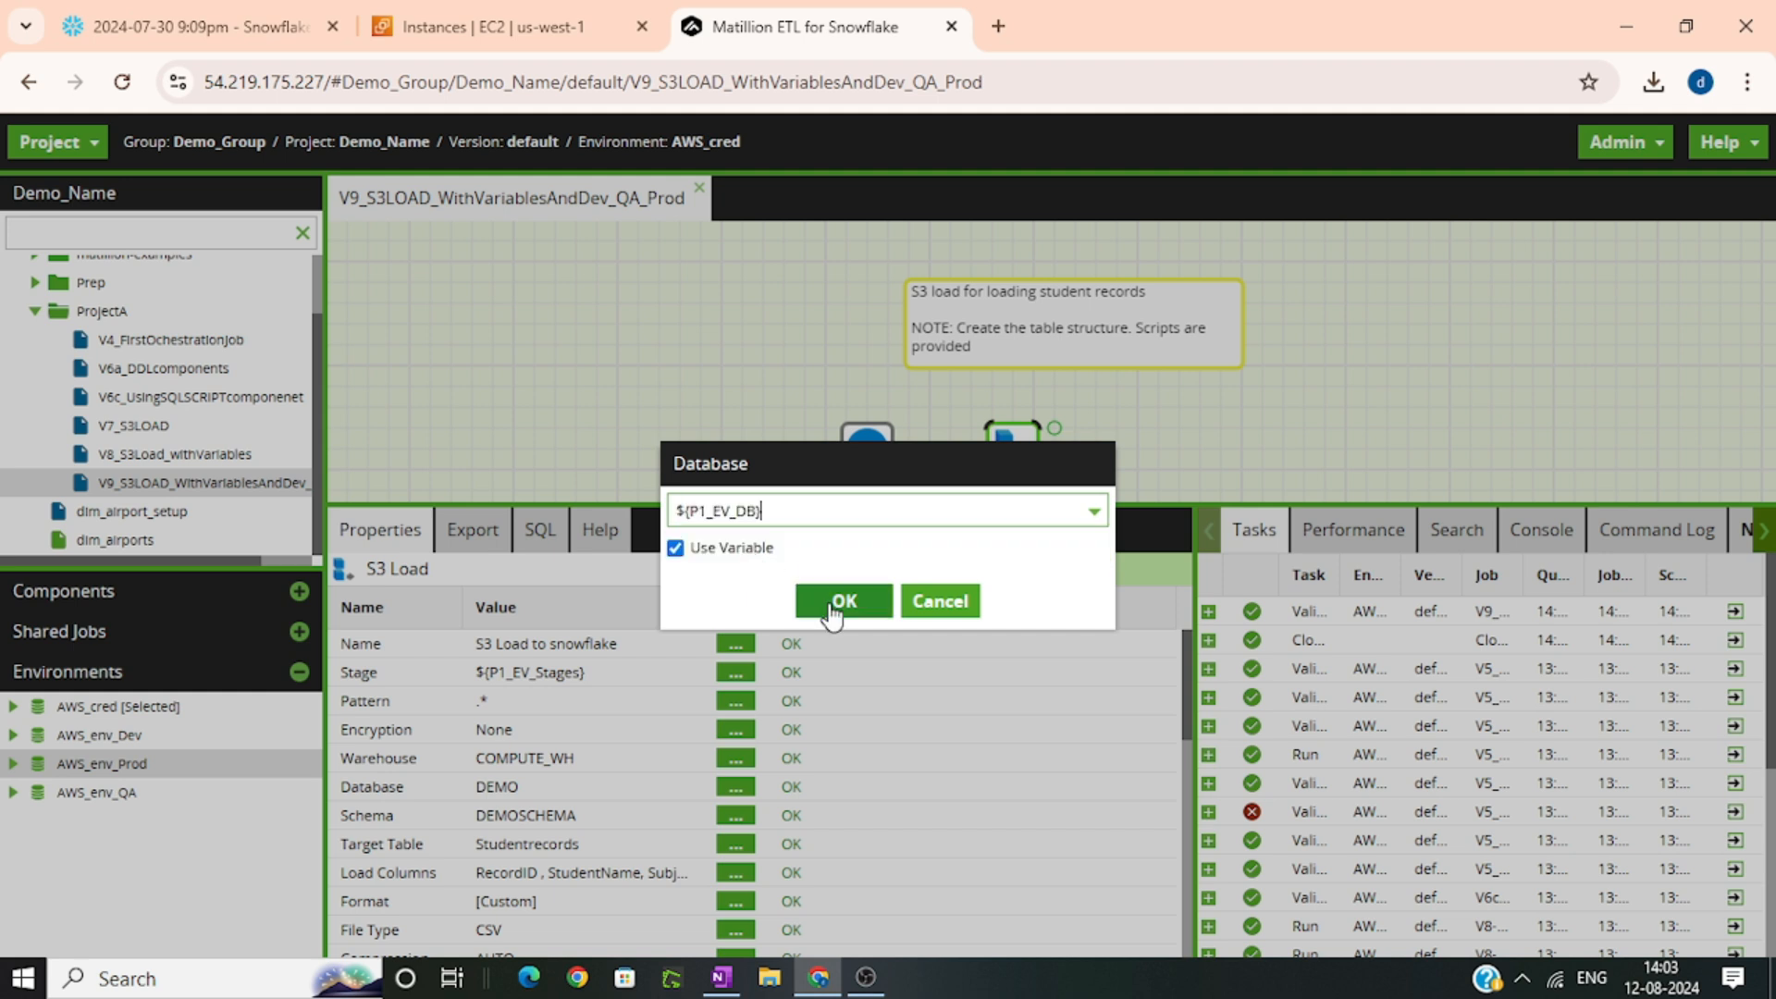
click(842, 601)
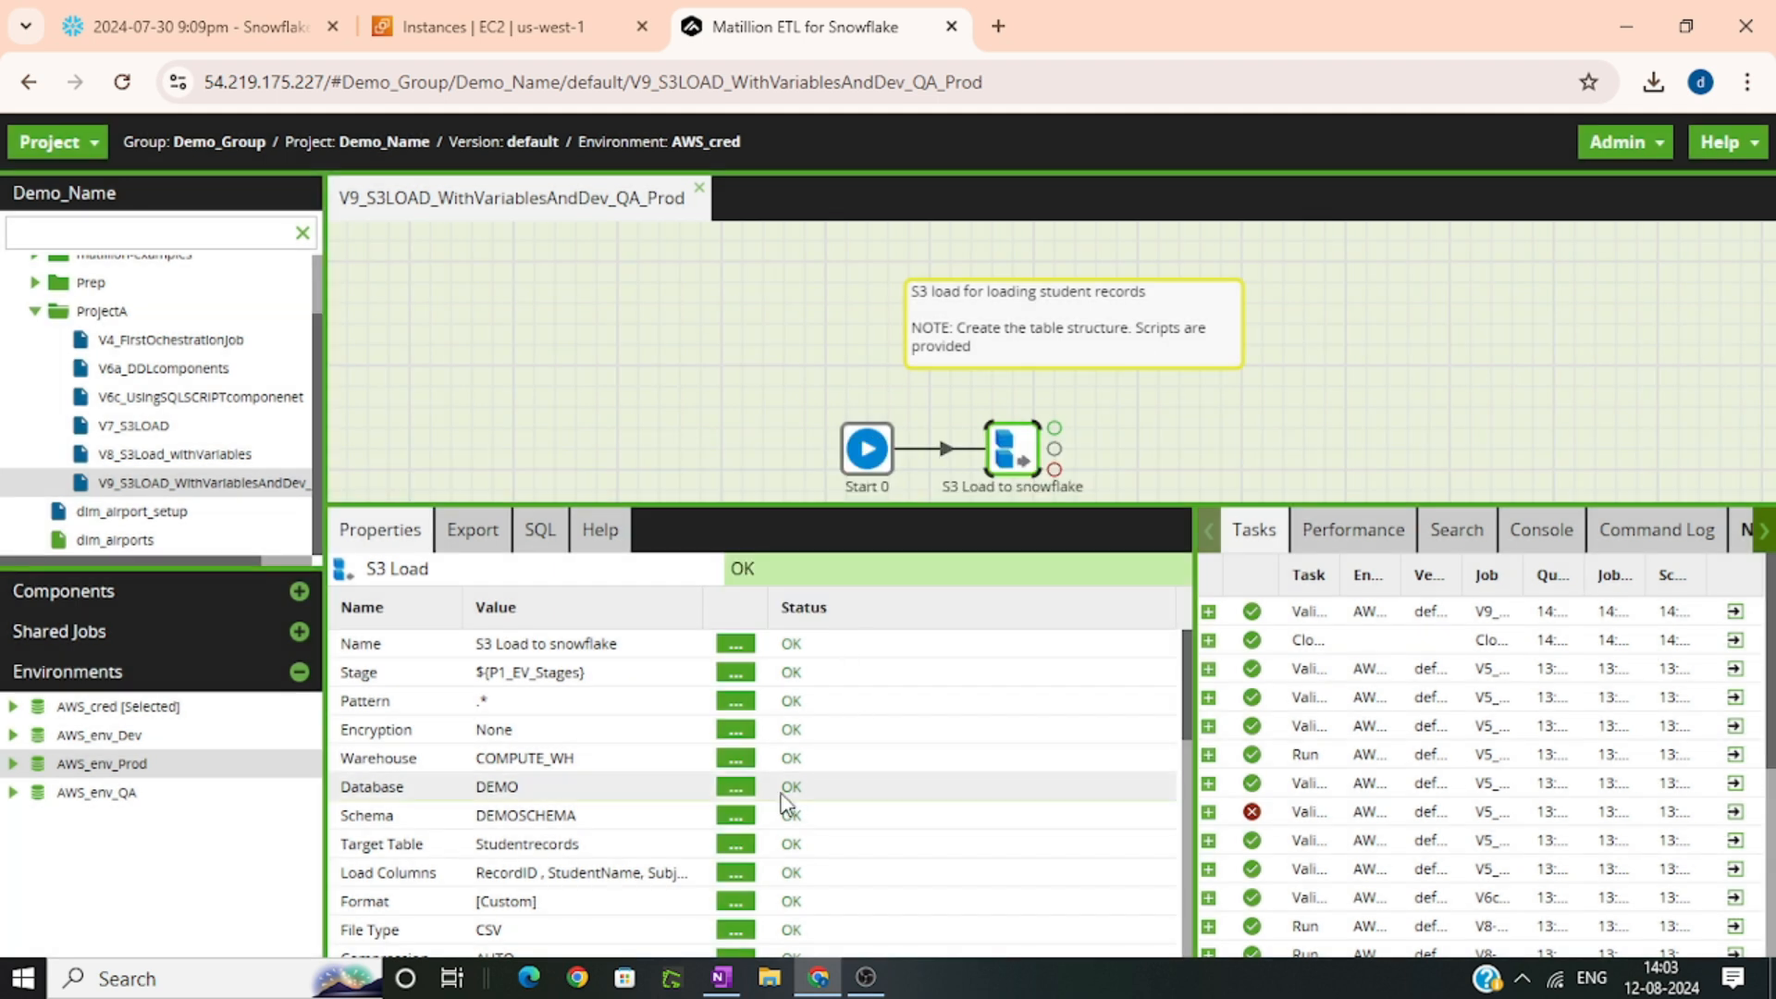
Set the S3 Load component's Schema property to use the variable ${P1_EV_Schema}
click(732, 815)
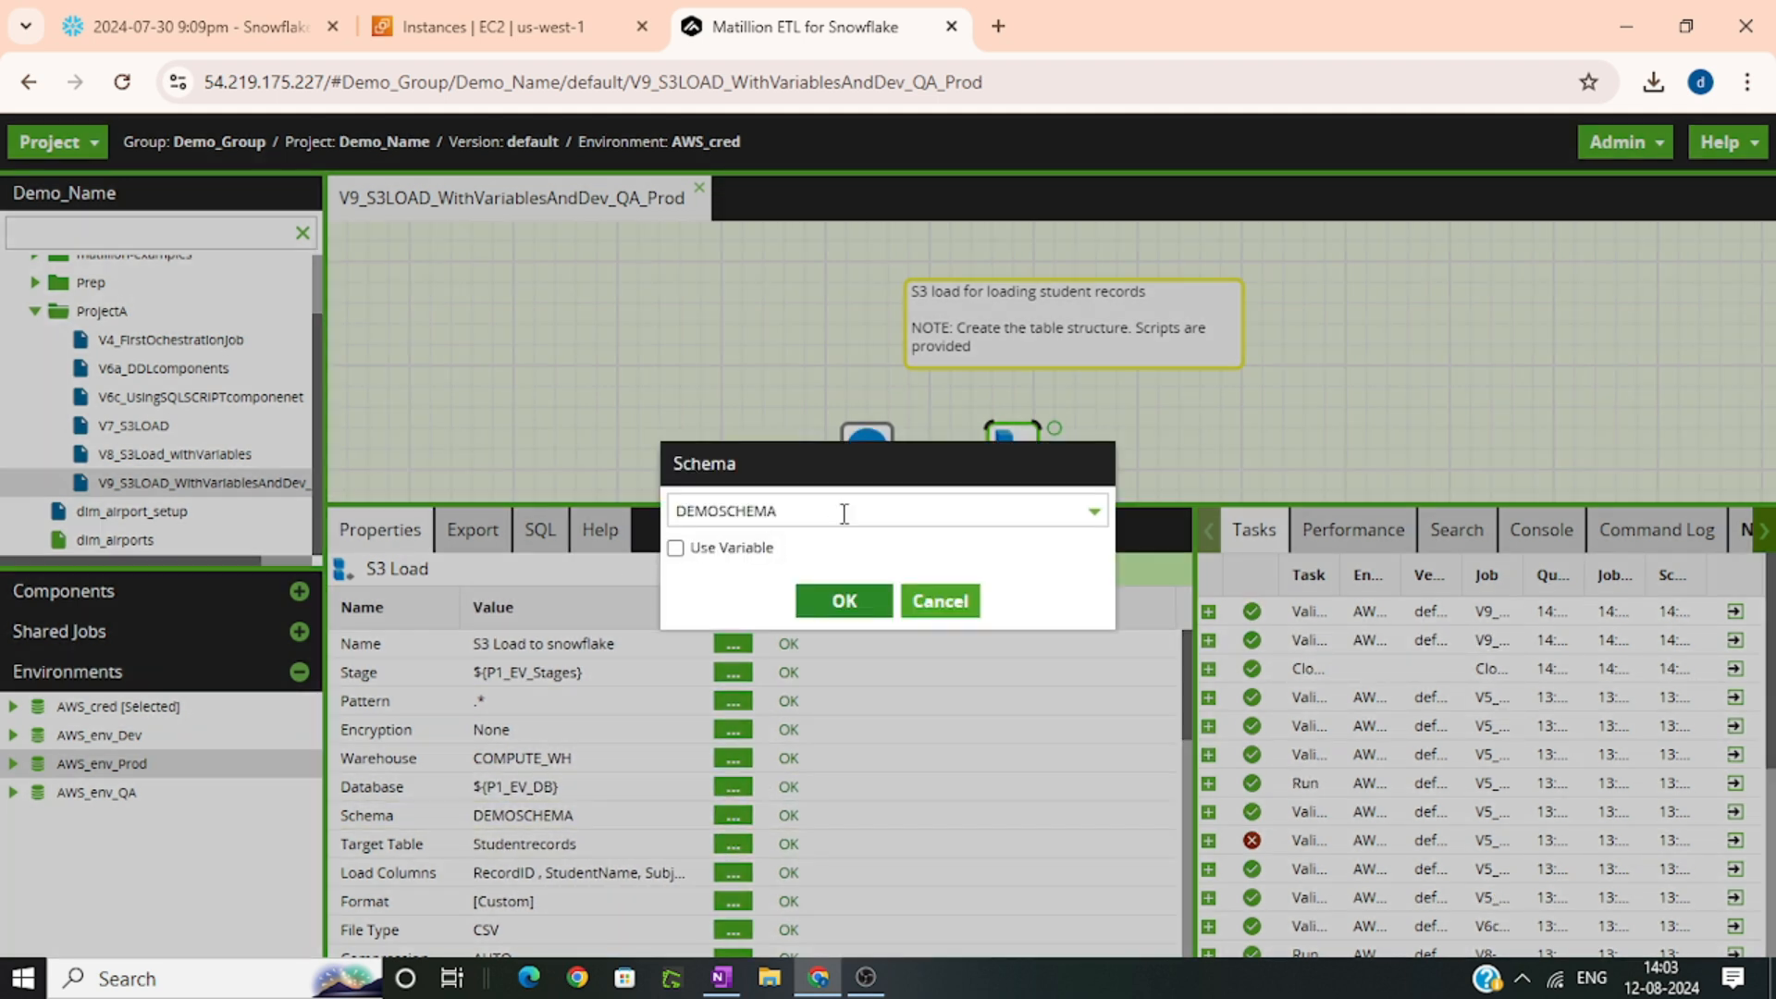
click(727, 548)
click(744, 504)
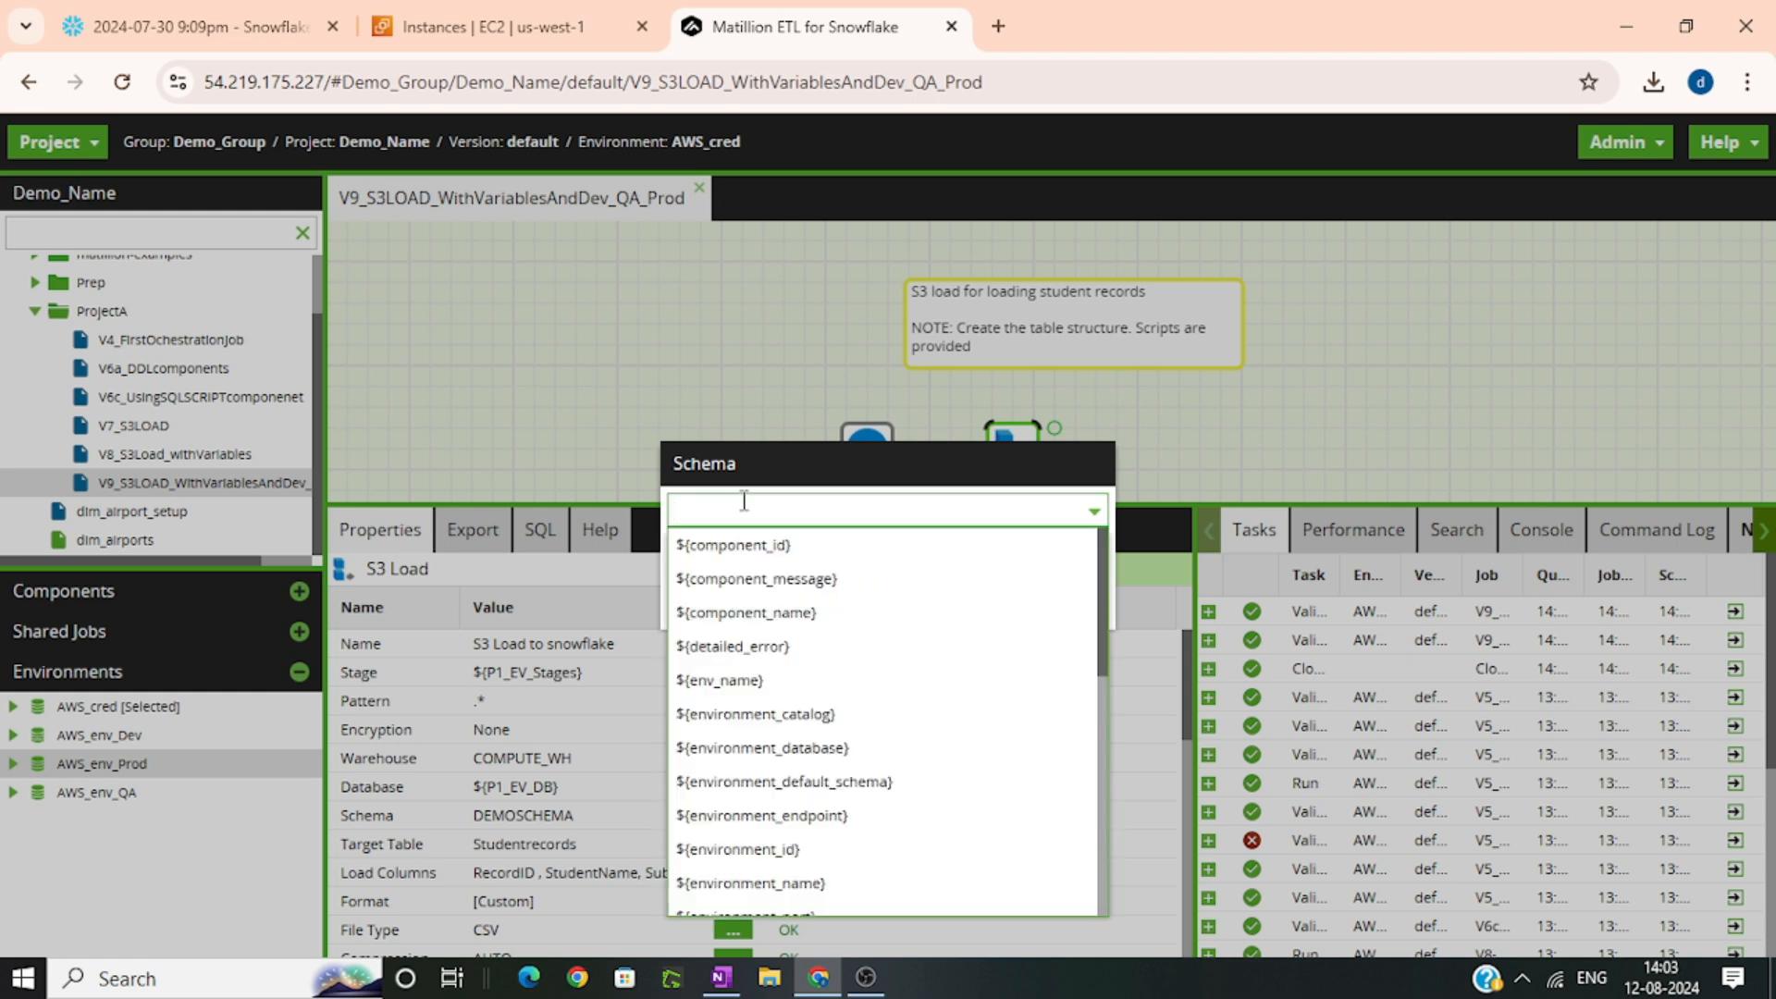
text(sch)
click(751, 581)
click(844, 601)
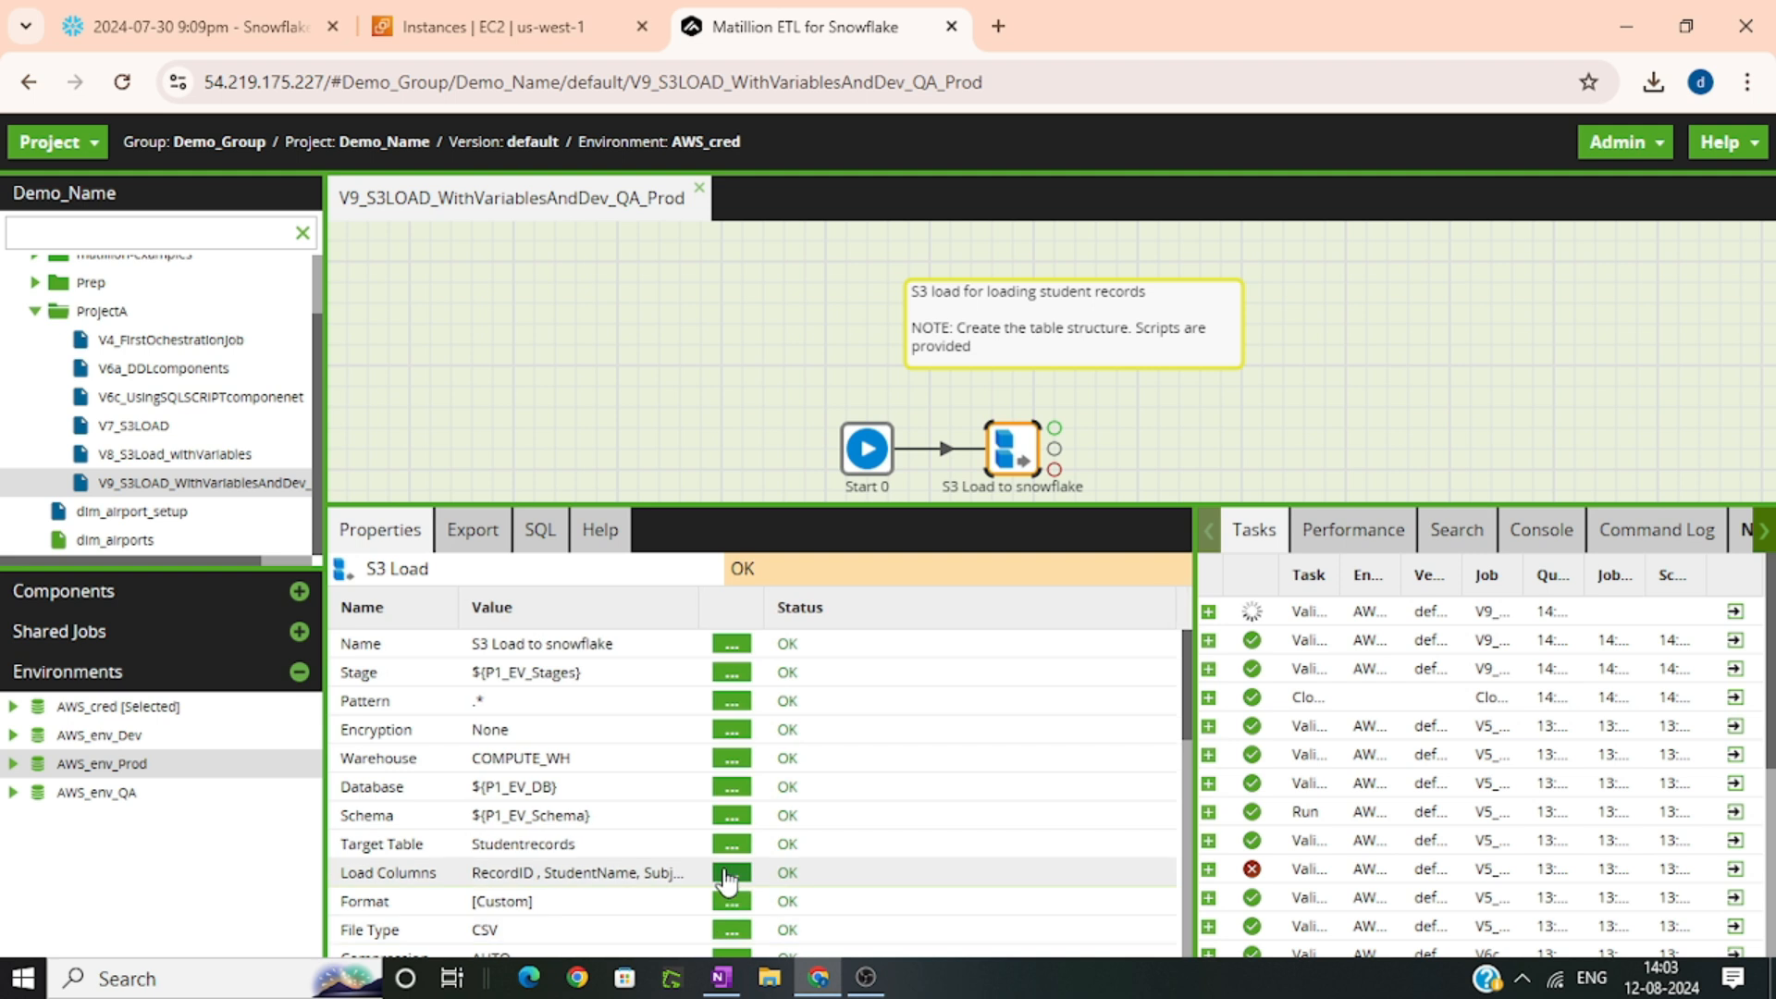
Set the S3 Load component's Target Table property to use the variable ${P1_EV_TableName}
click(727, 841)
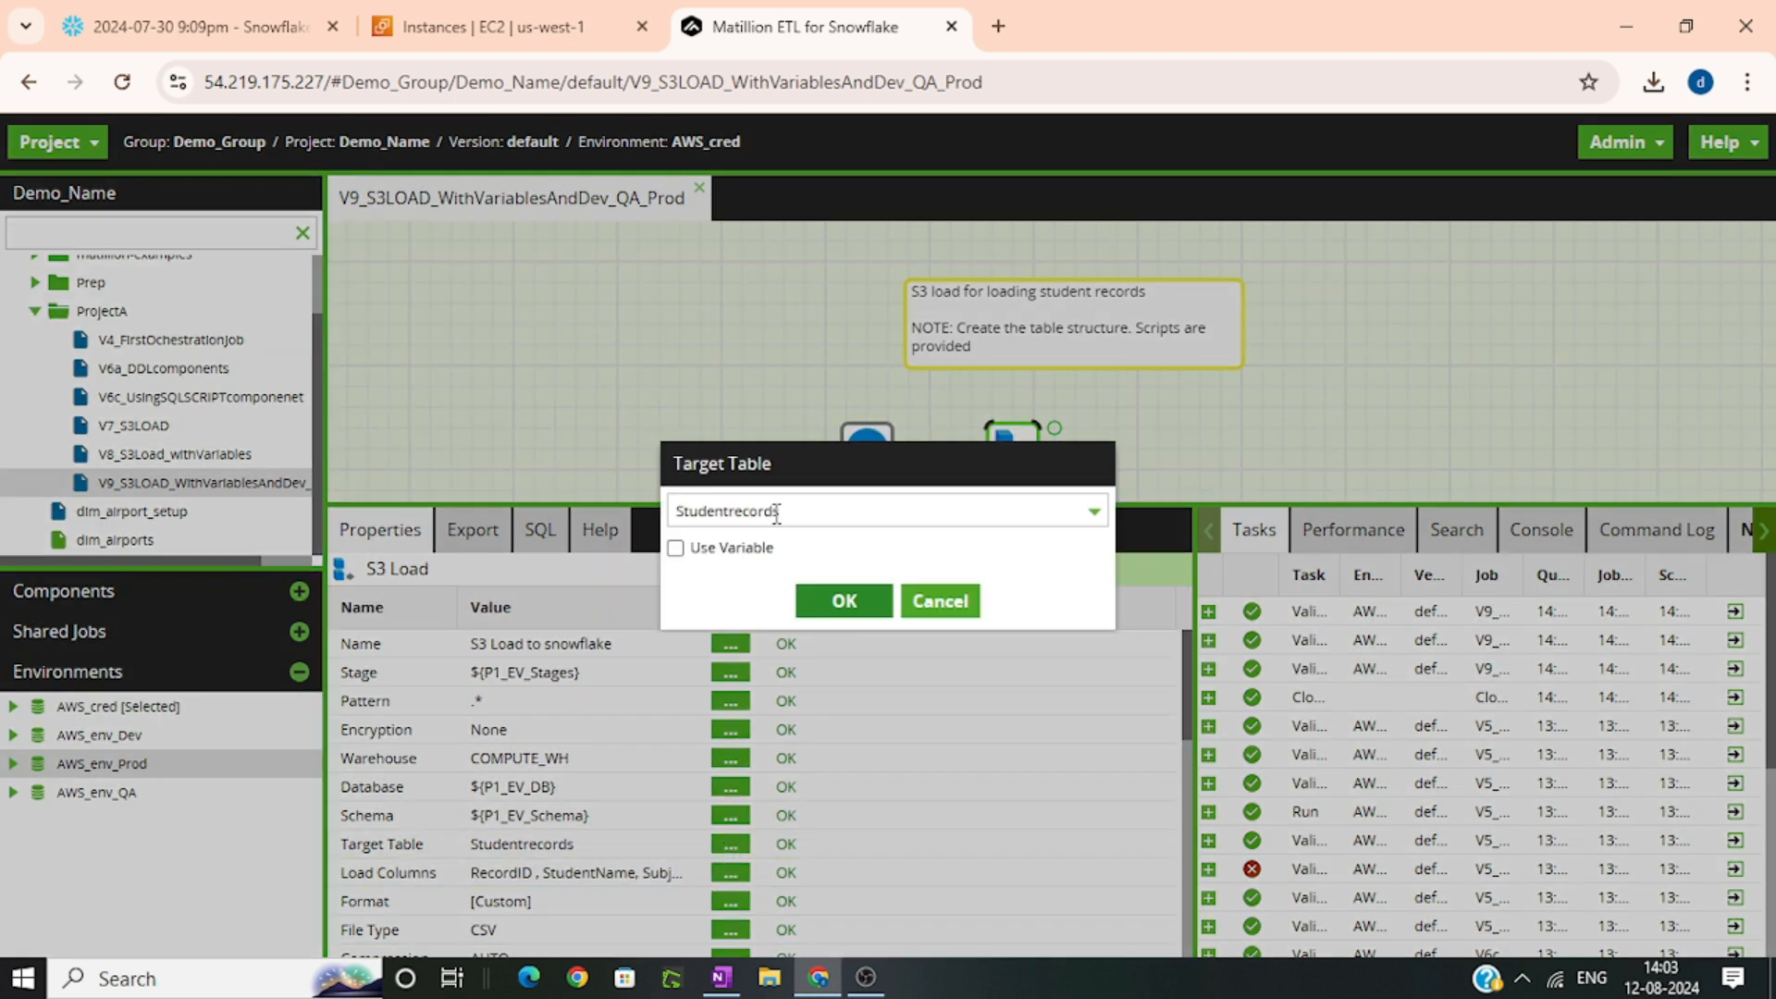
click(731, 551)
click(759, 507)
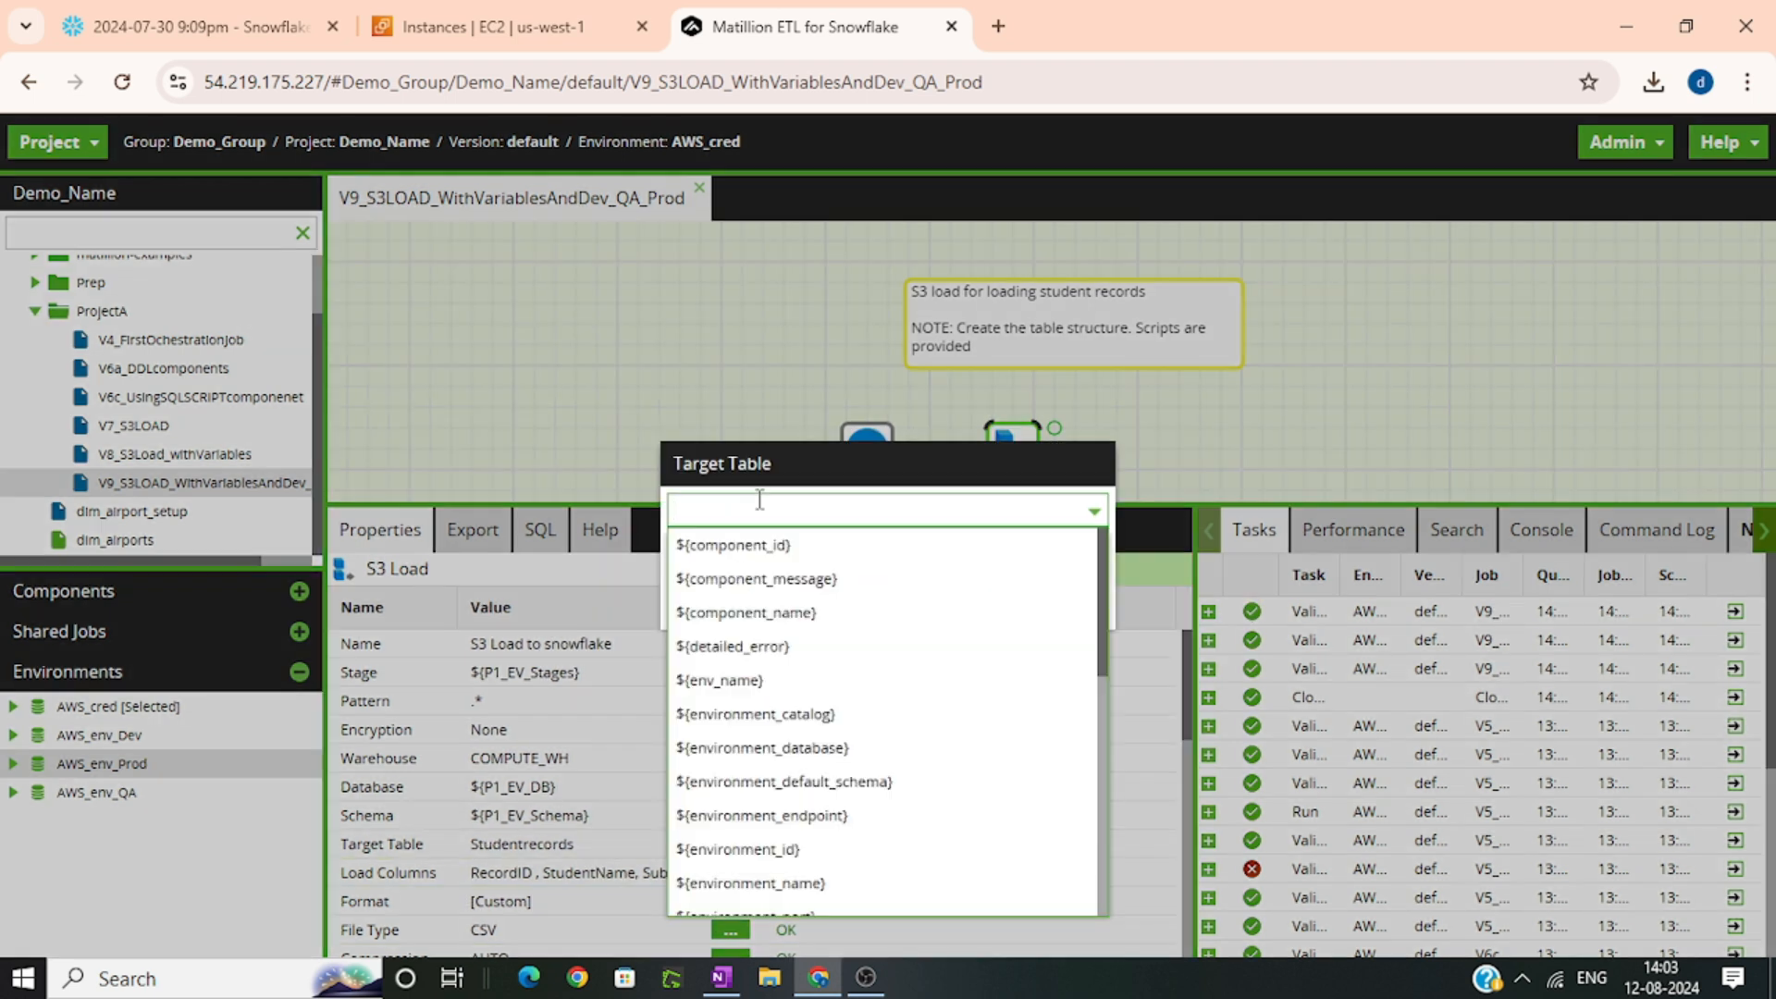
text(tab)
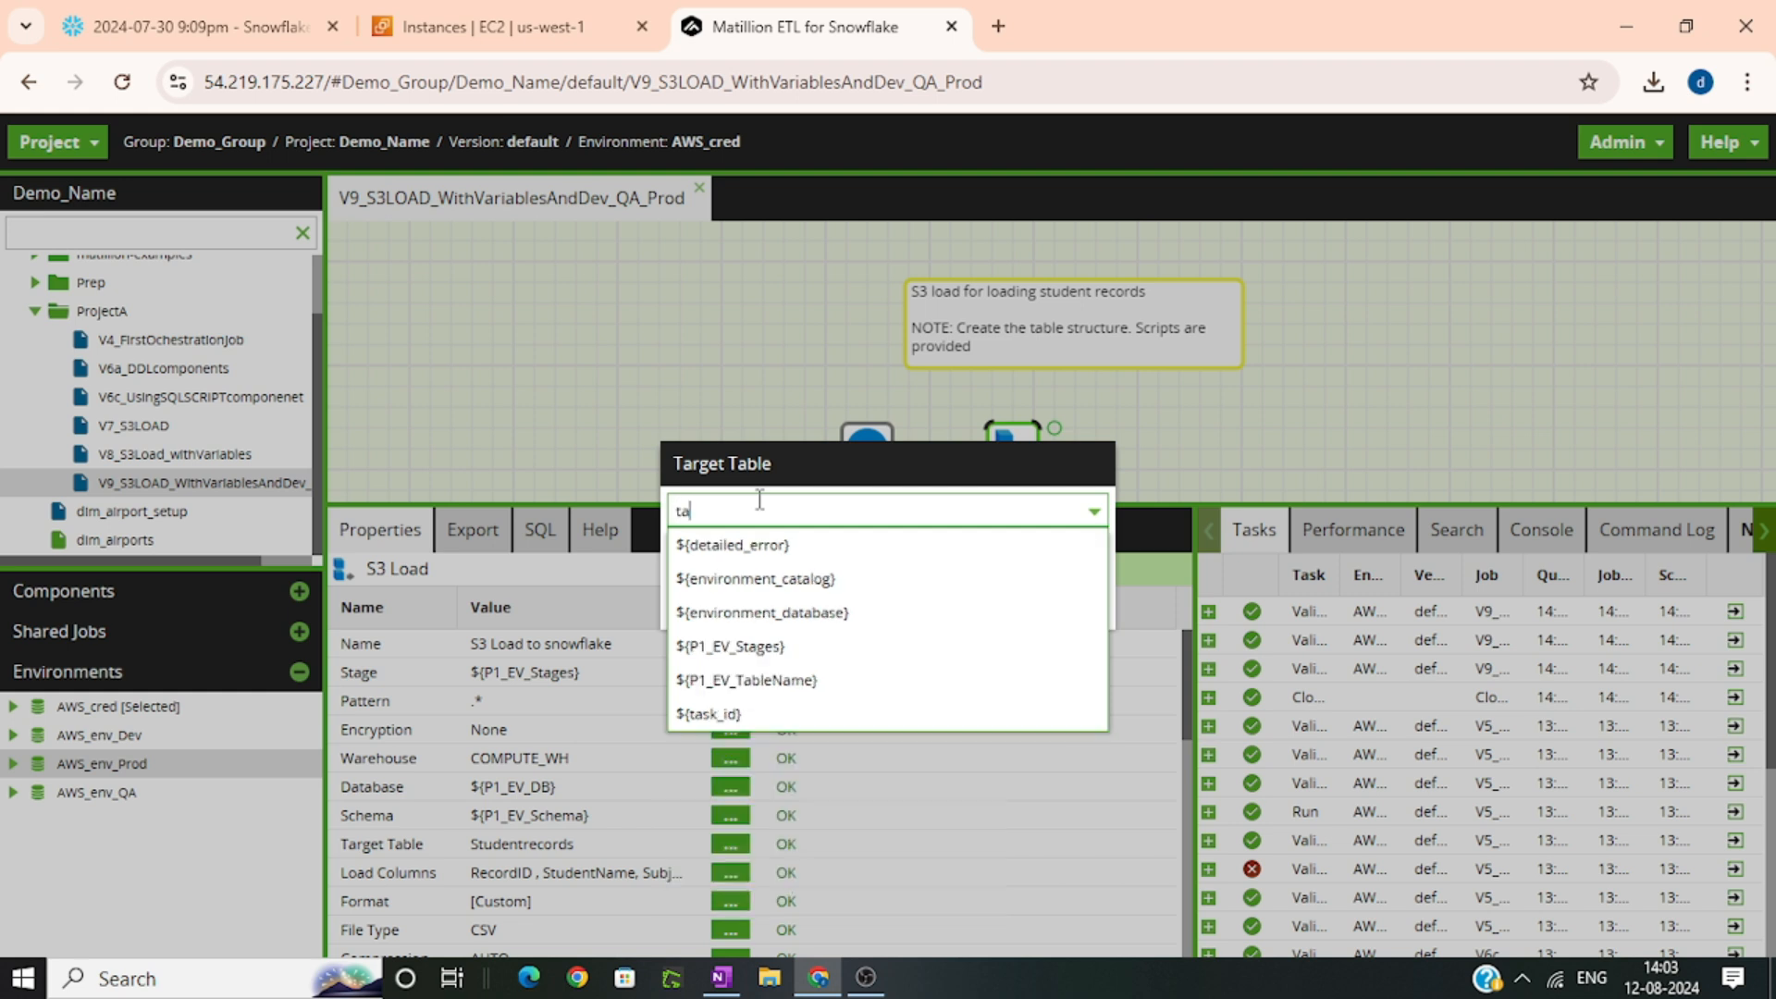
click(753, 577)
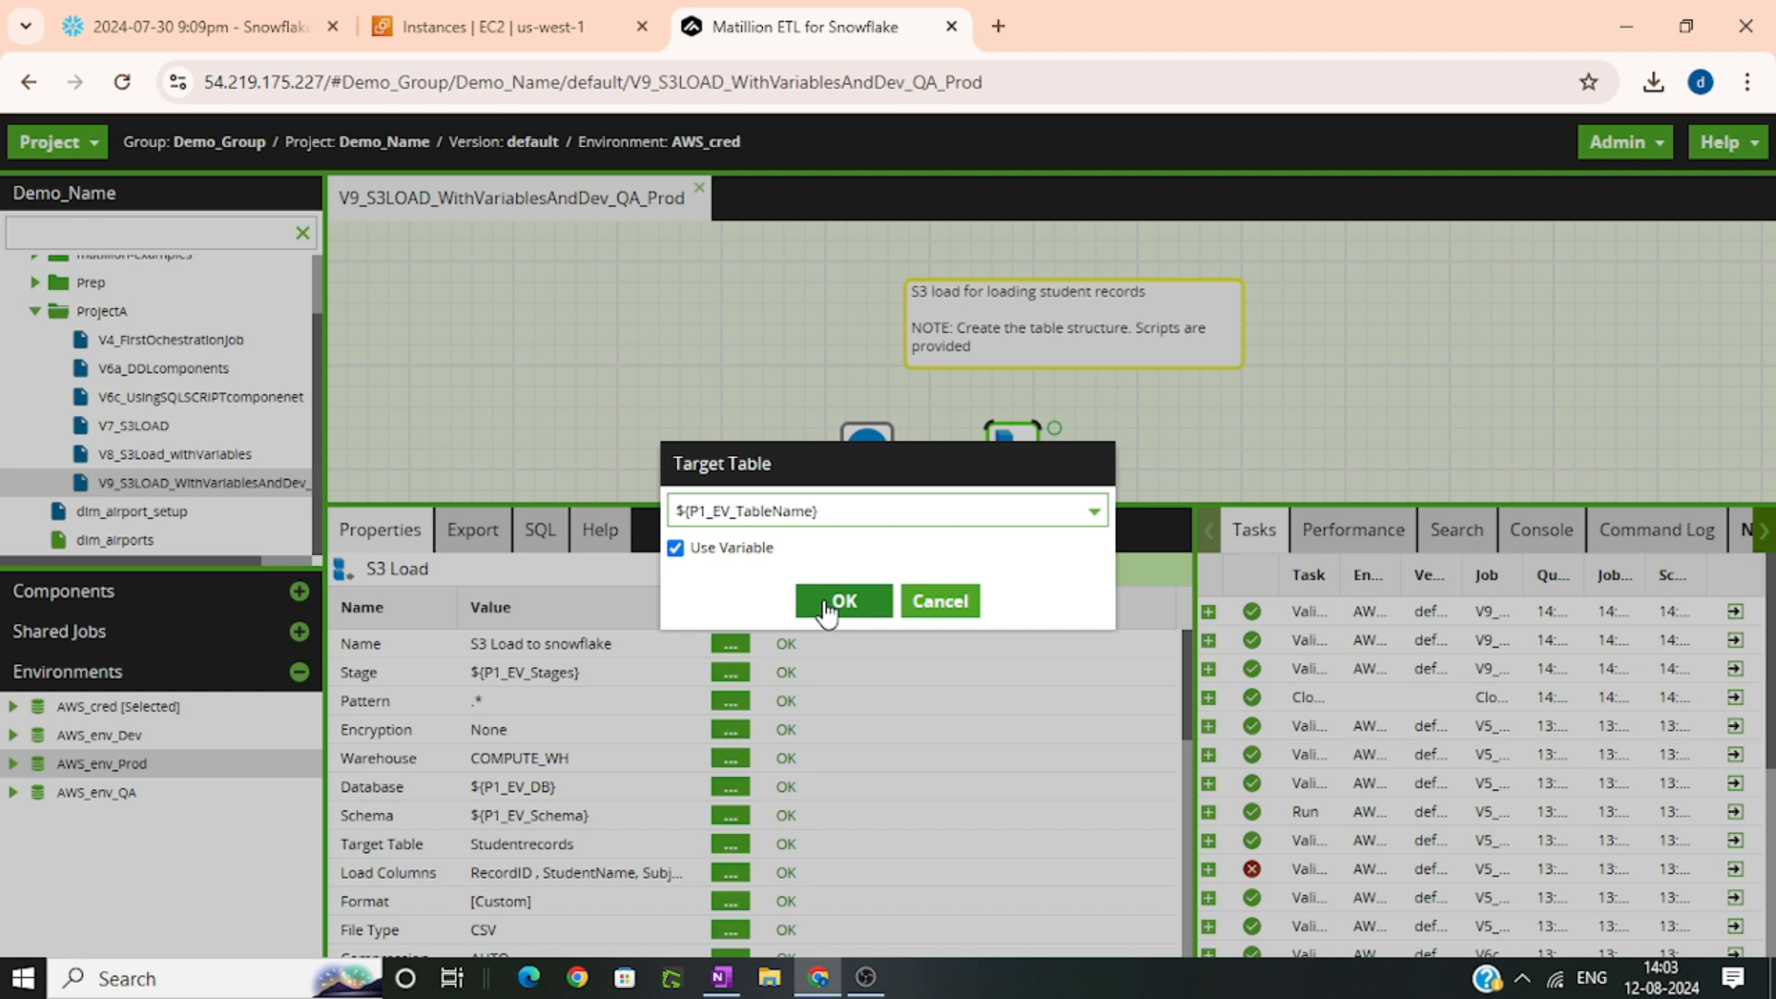
click(826, 604)
scroll(829, 843, down, 3)
scroll(830, 843, up, 3)
scroll(624, 765, down, 2)
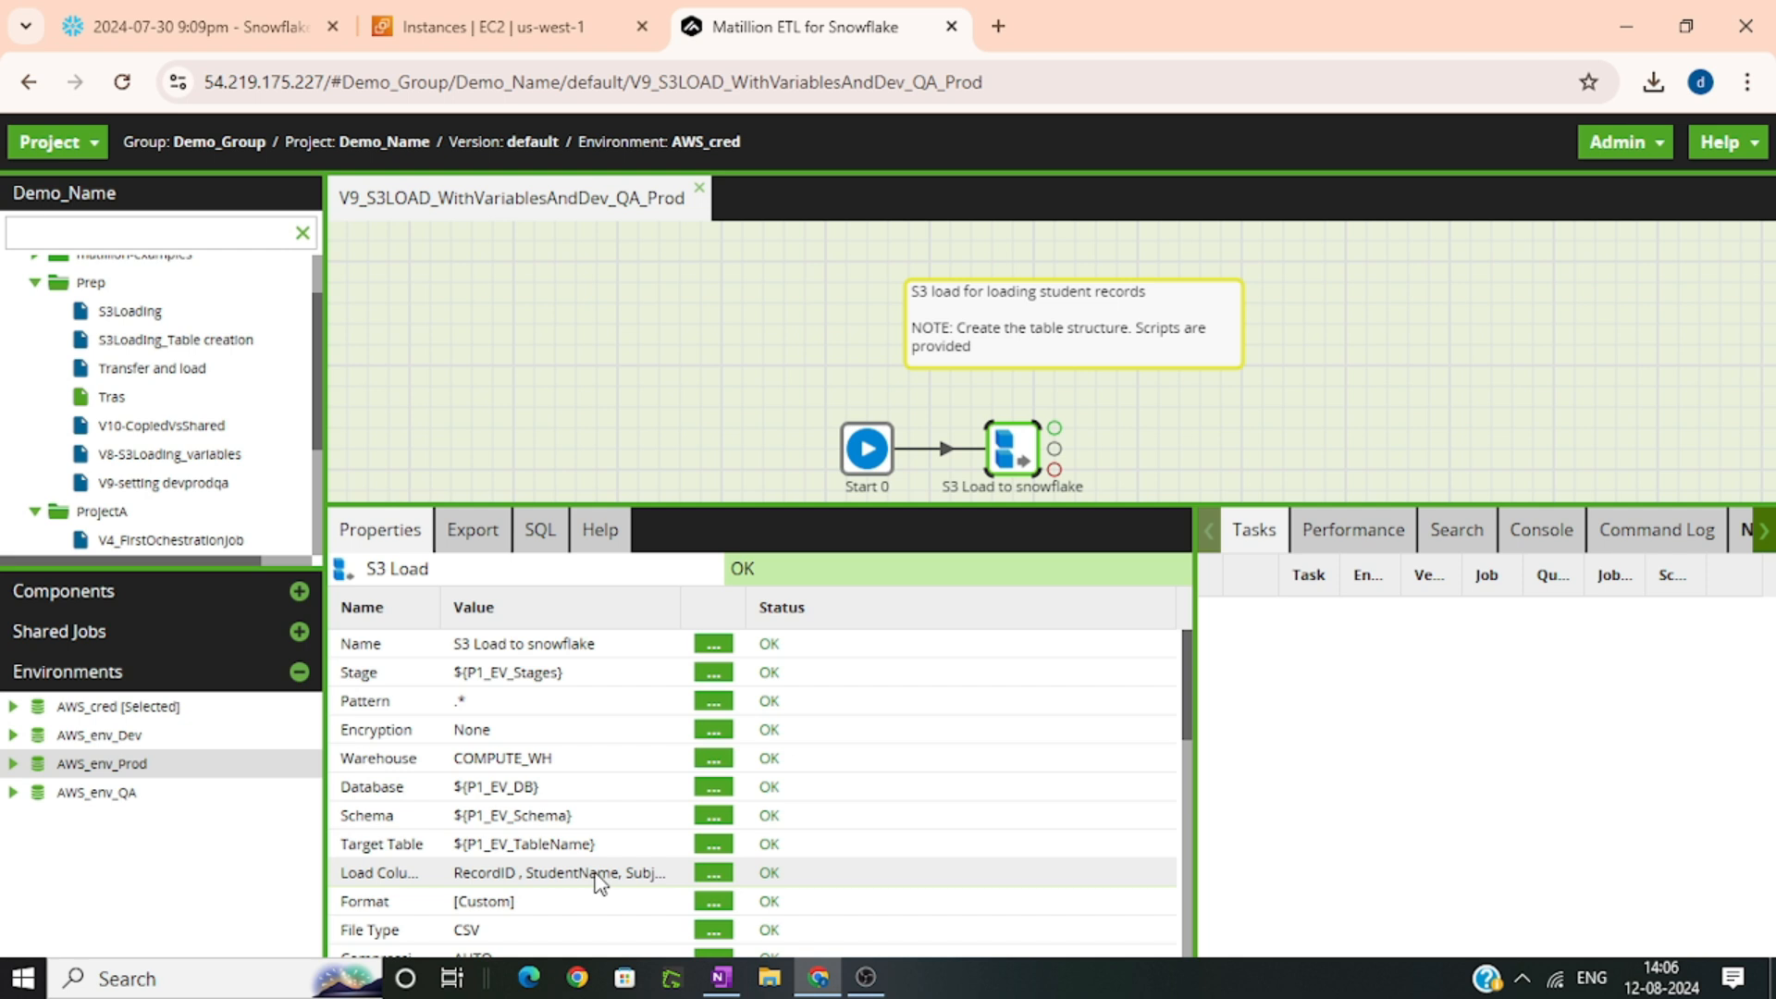
In the project's environment variables, set P1_EV_DB for AWS_env_Prod to STUDENTDATA_PROD
click(81, 148)
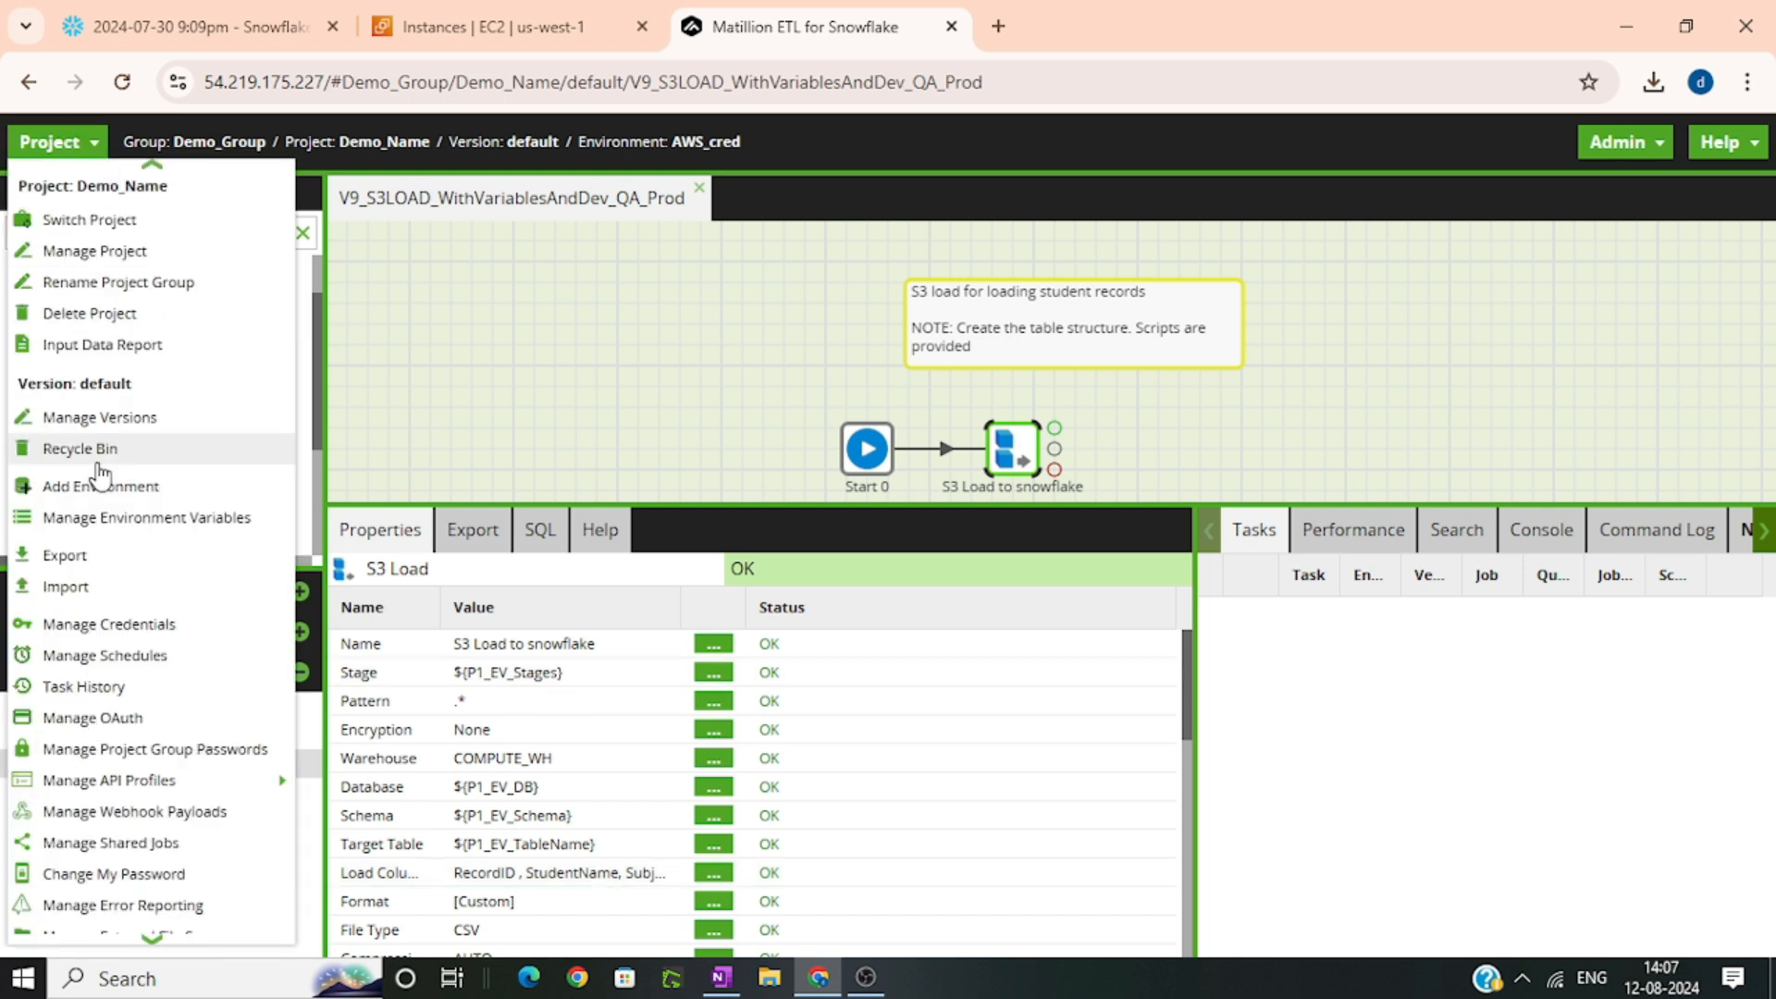
click(104, 523)
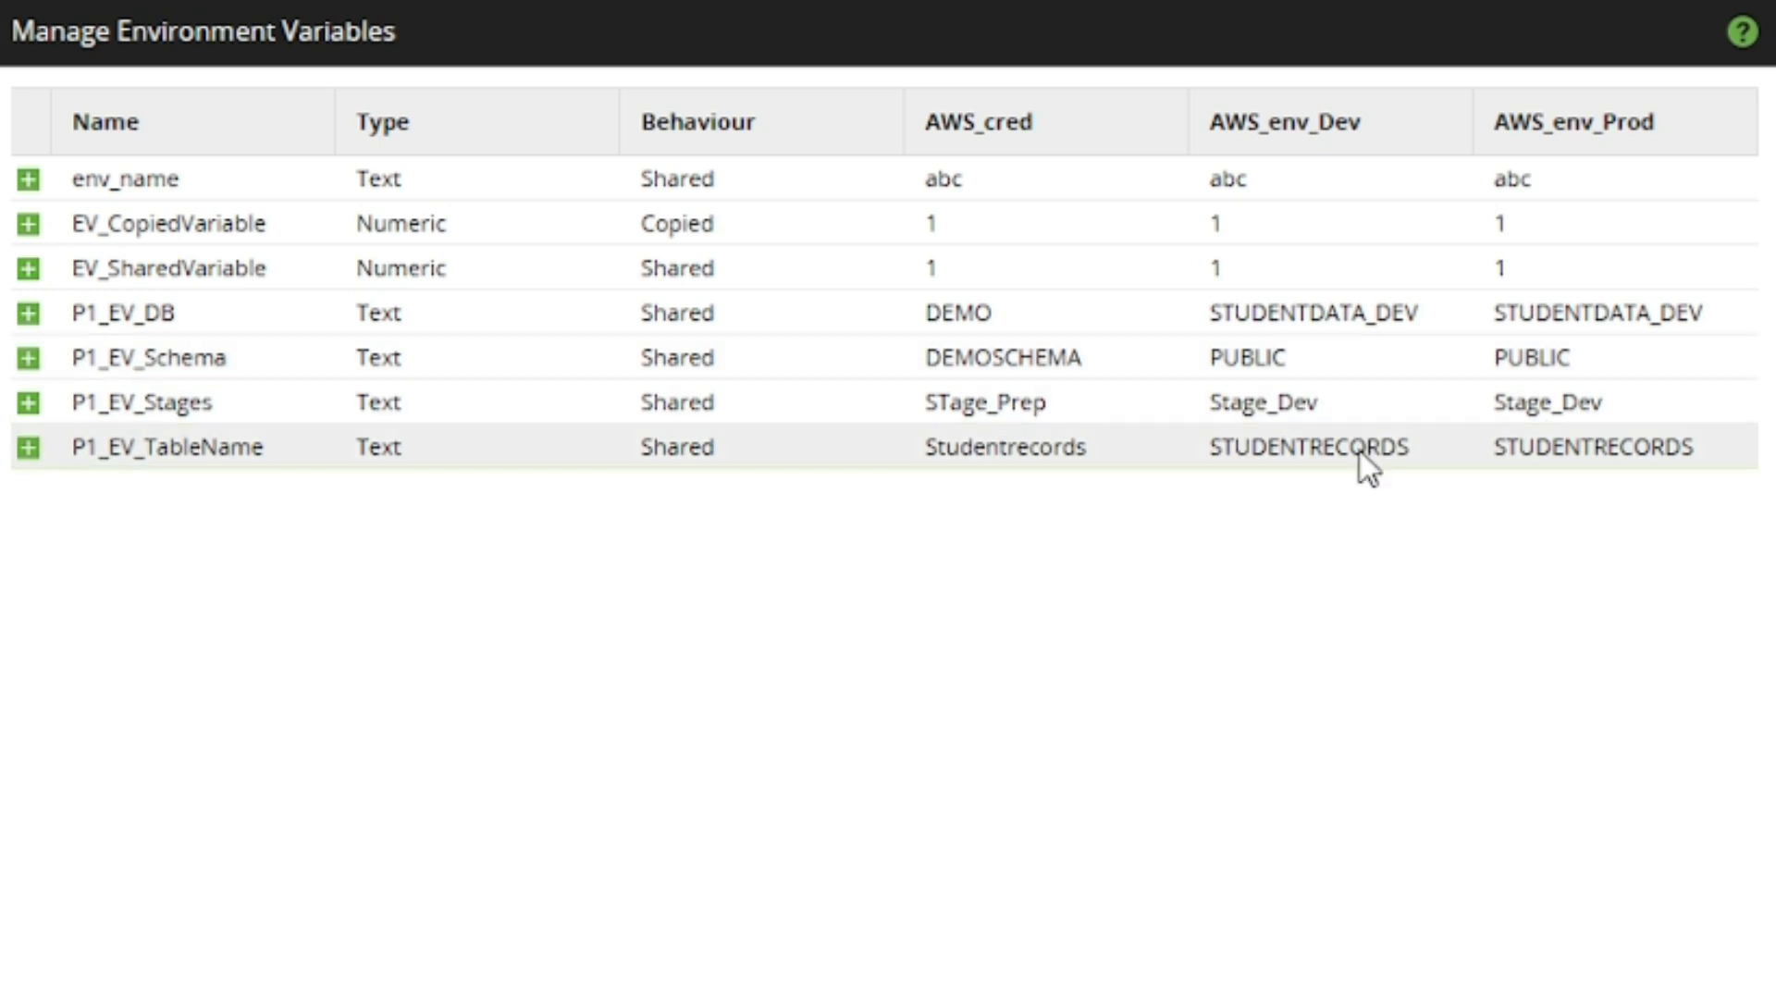
click(1652, 315)
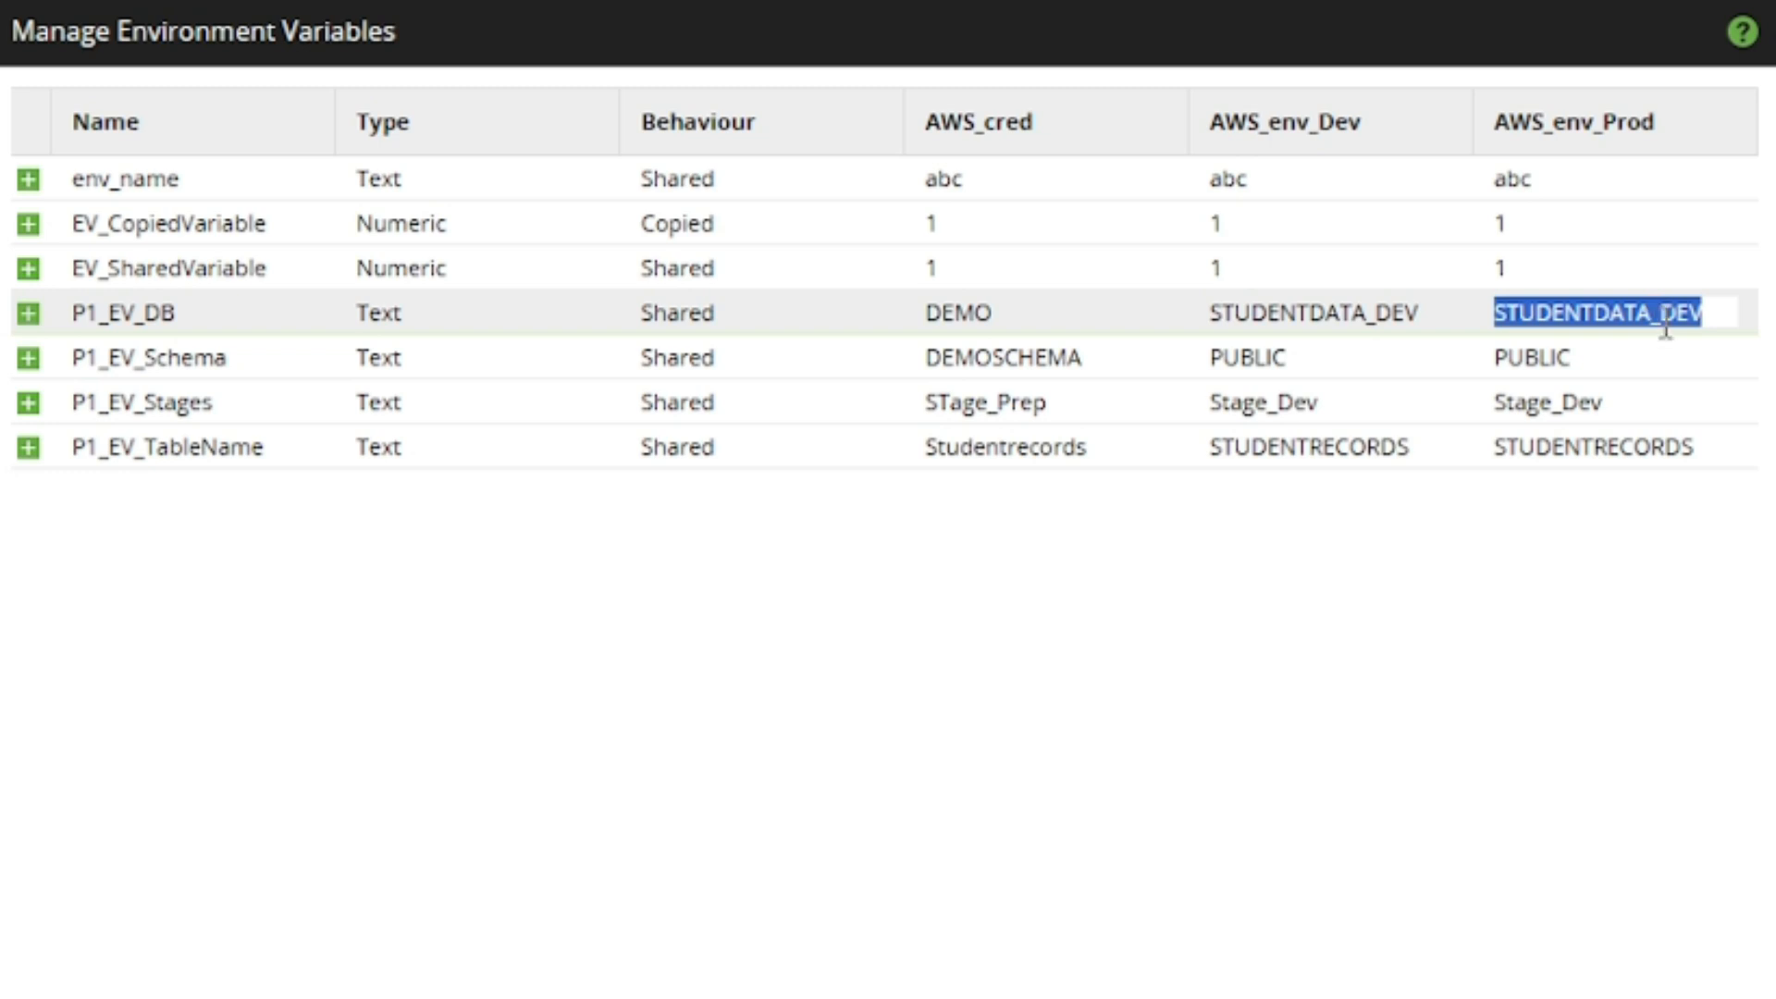
click(1663, 319)
mouse_move(1665, 319)
mouse_down()
mouse_move(1744, 349)
mouse_move(1672, 330)
mouse_up()
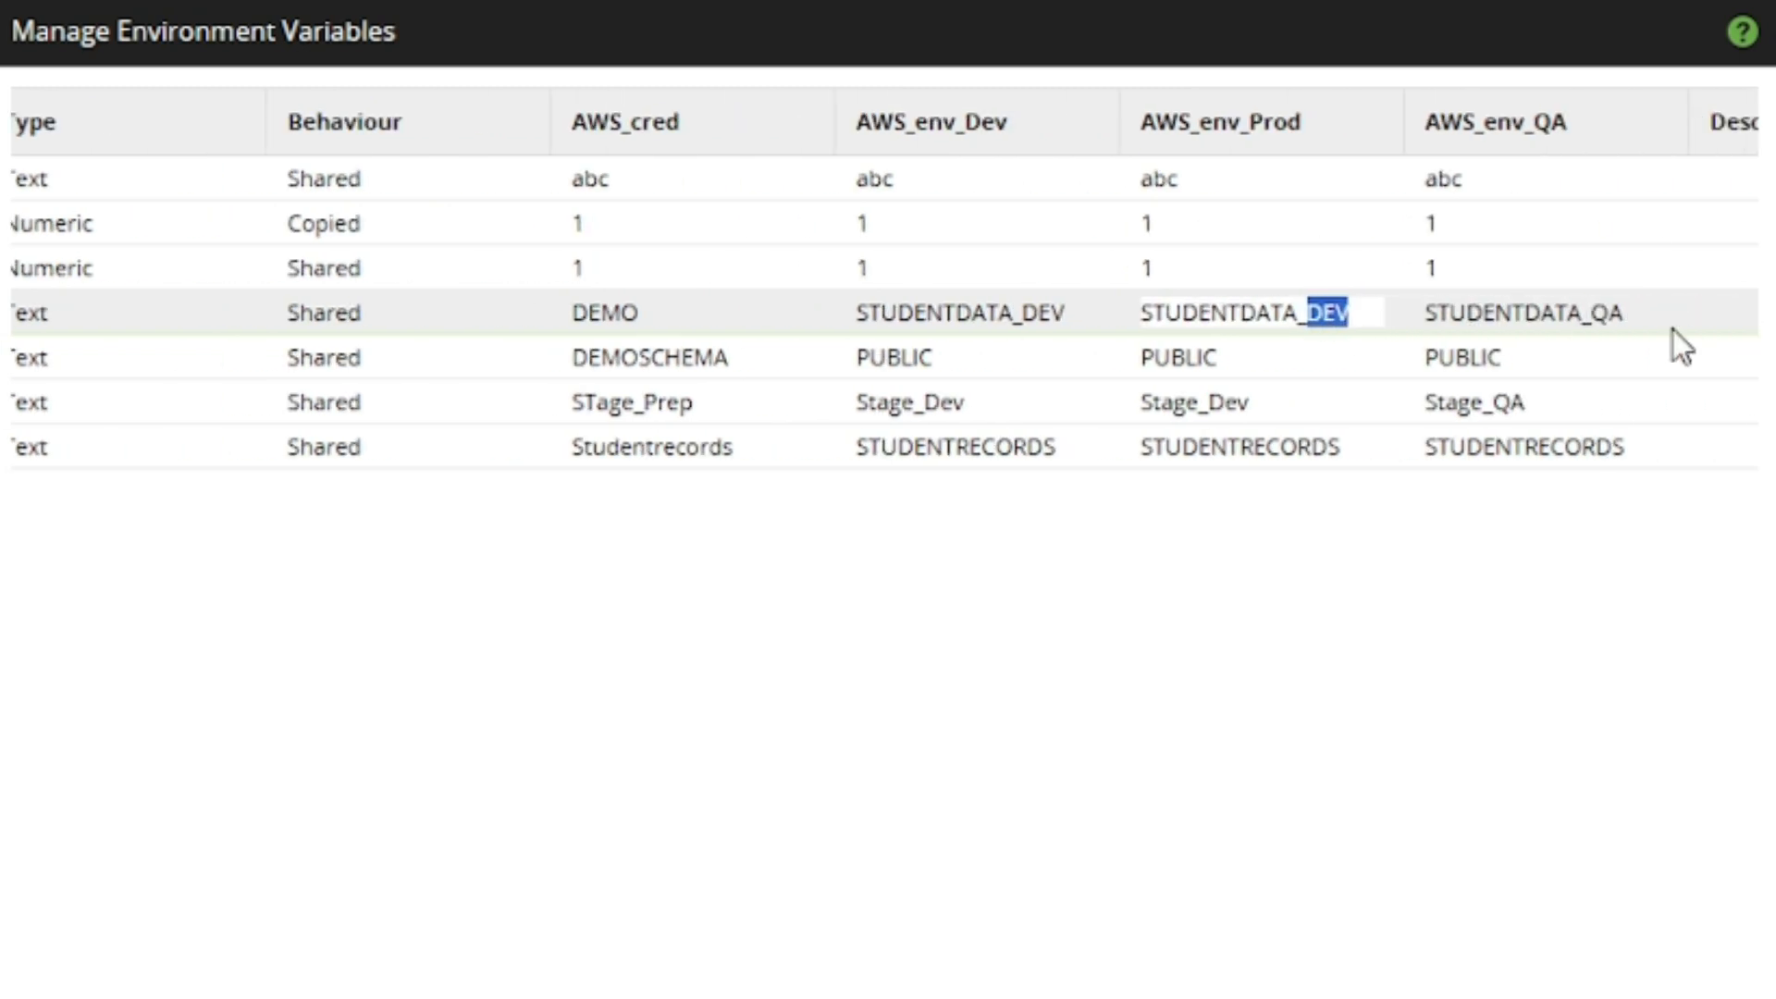
text(PROD)
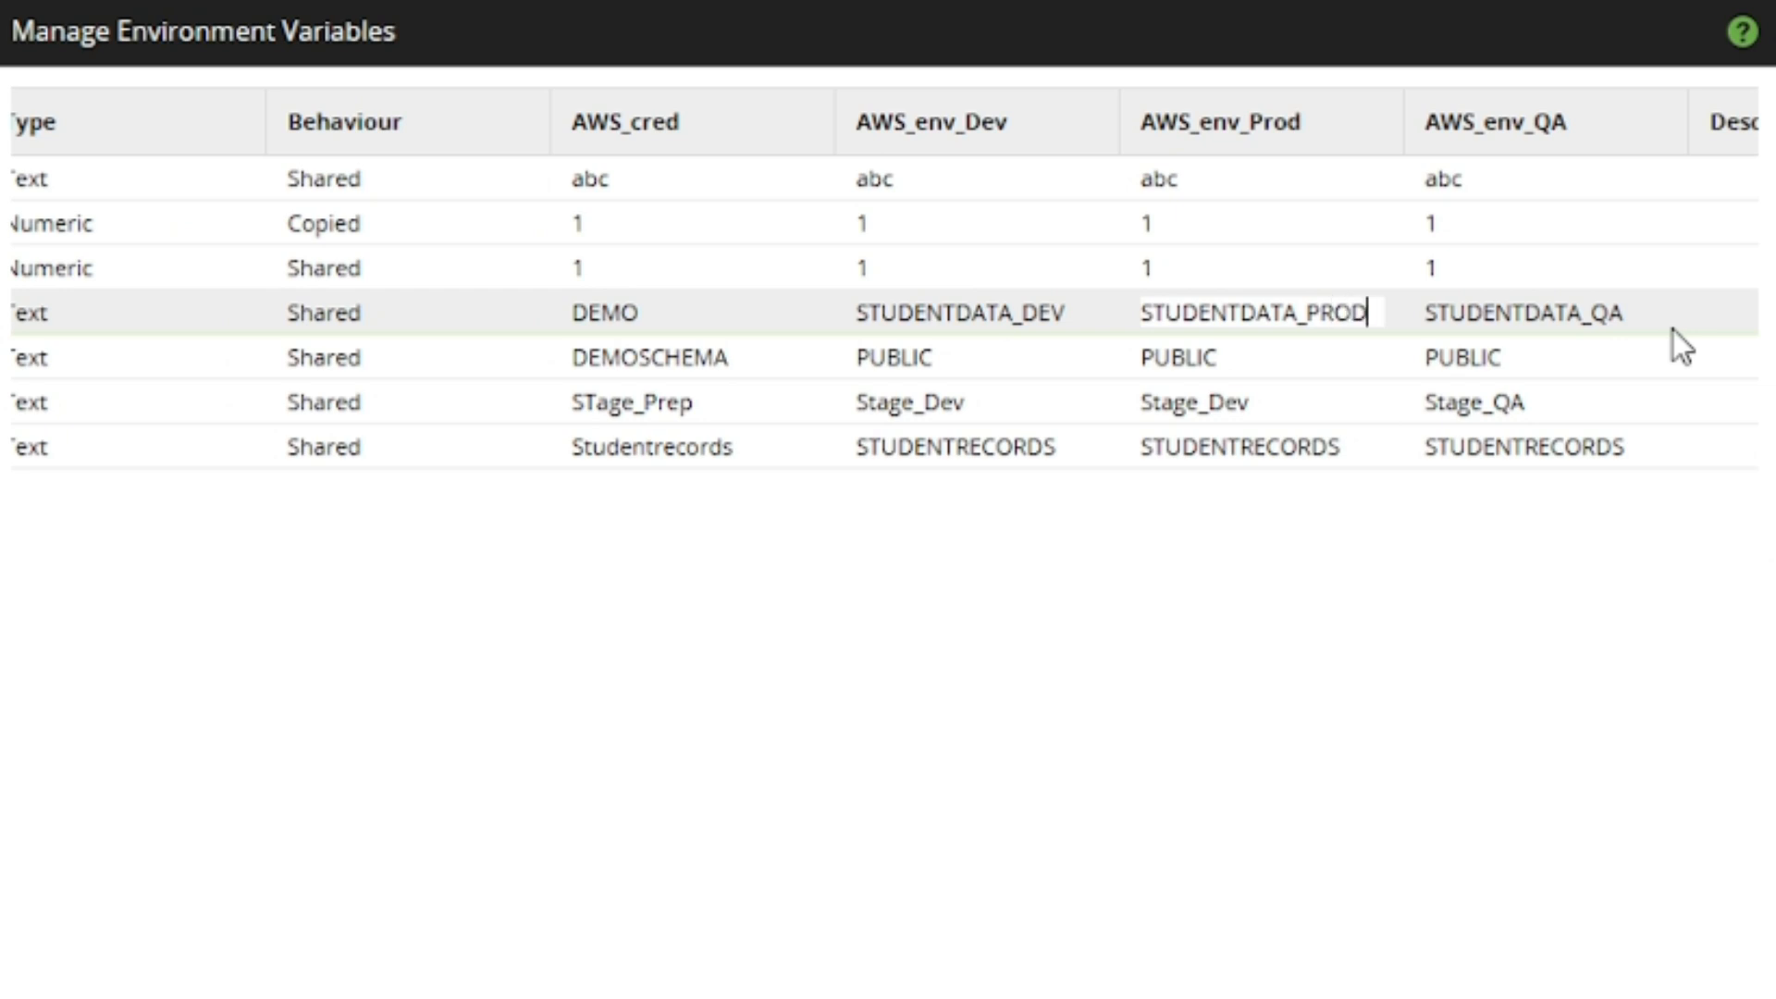
Set the P1_EV_Stages variable for AWS_env_Prod to Stage_Prod
click(1267, 360)
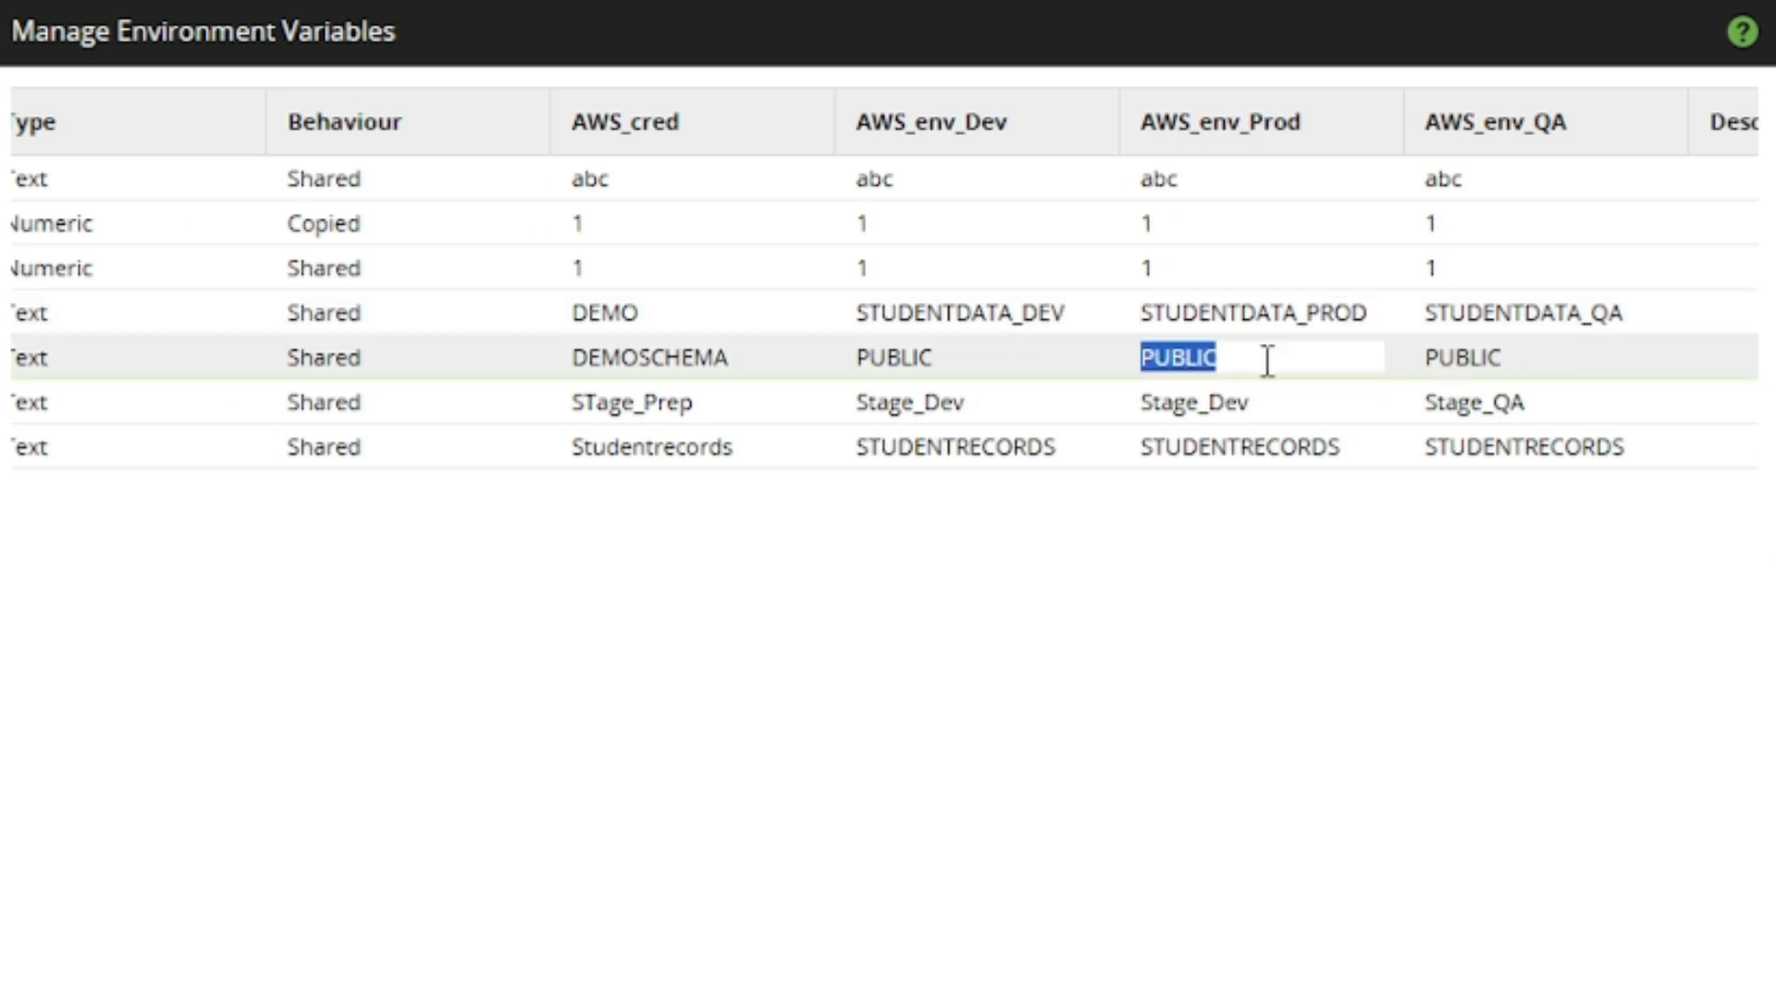
click(1284, 407)
click(1284, 407)
key(BackSpace)
key(BackSpace)
key(BackSpace)
text(Prod)
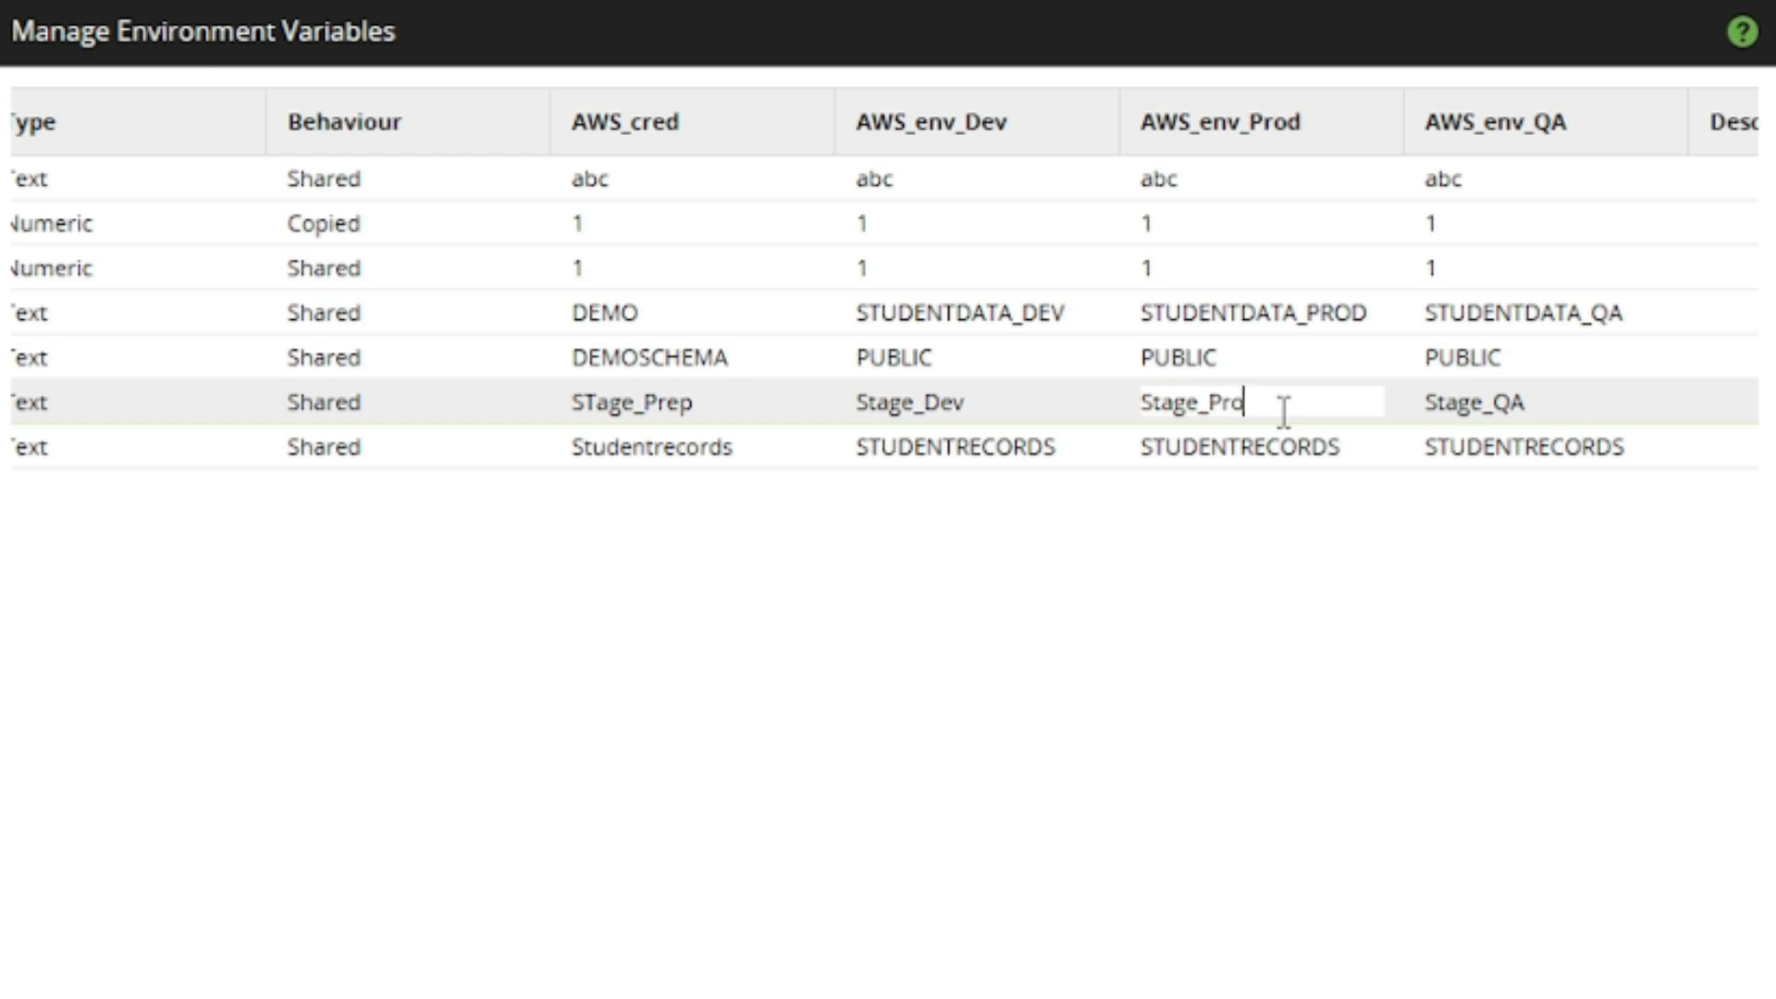
key(Return)
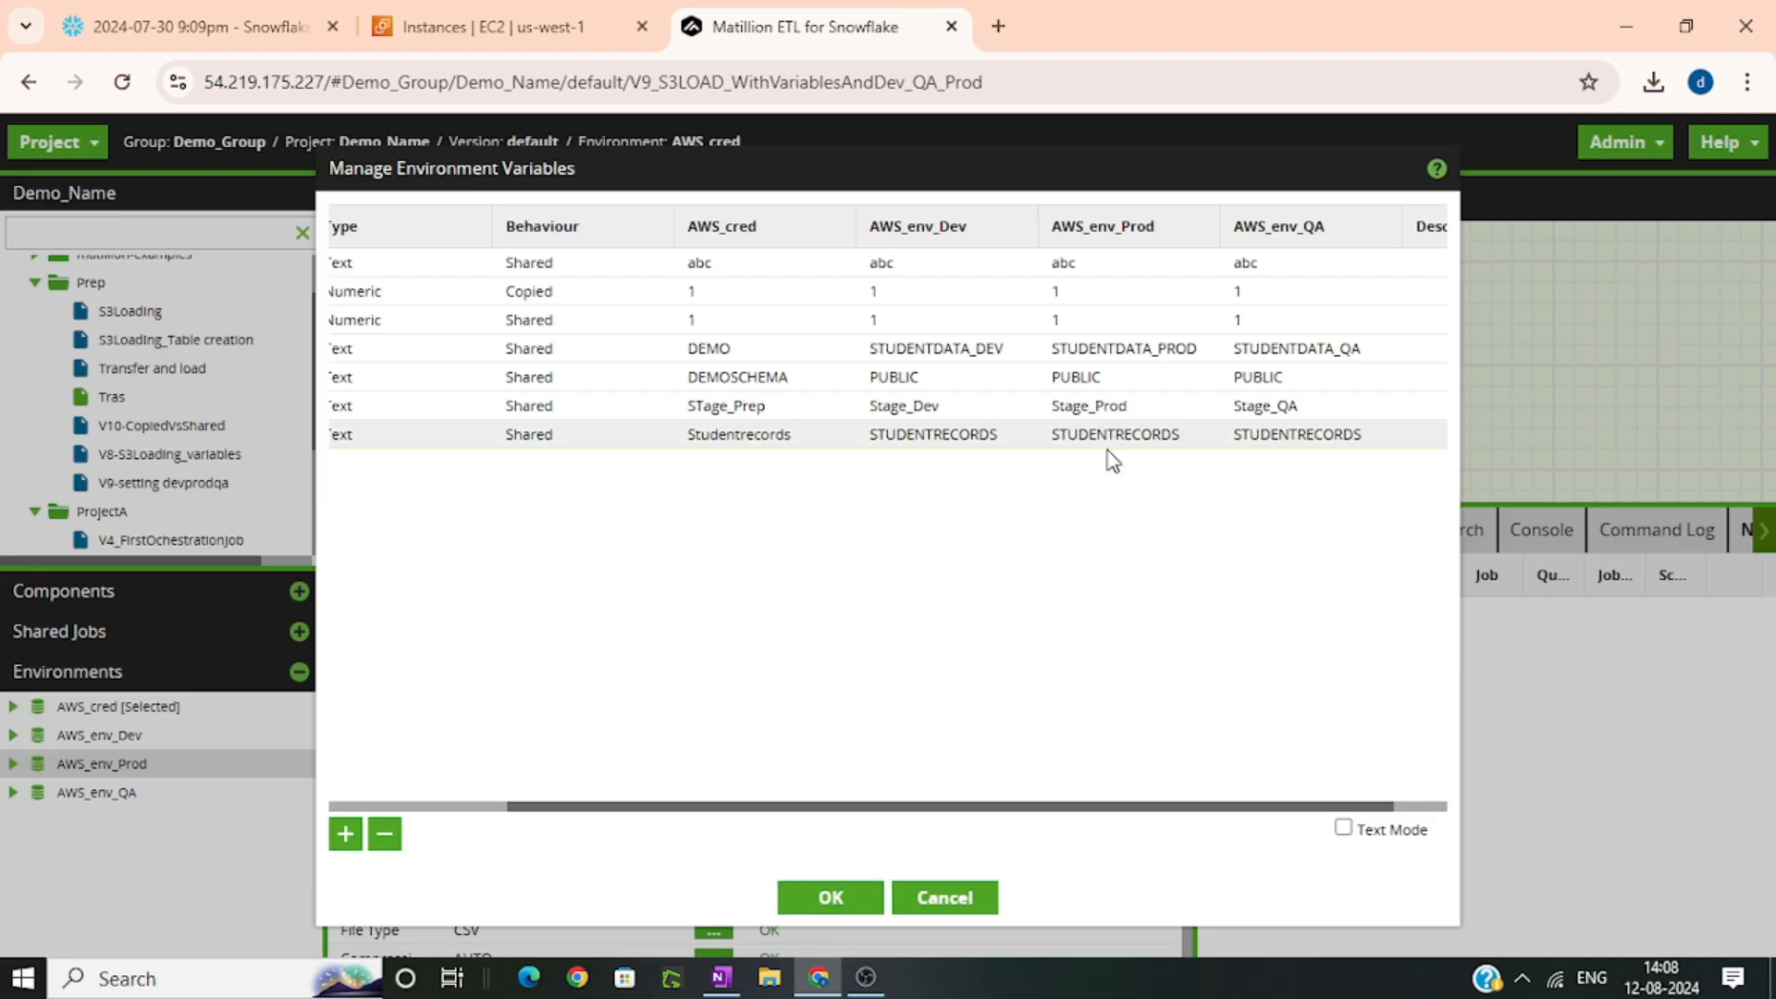
Set P1_EV_TableName for AWS_cred to STUDENTRECORDS and save the environment variables
mouse_move(1042, 808)
mouse_down()
mouse_move(919, 808)
mouse_move(1049, 808)
mouse_up()
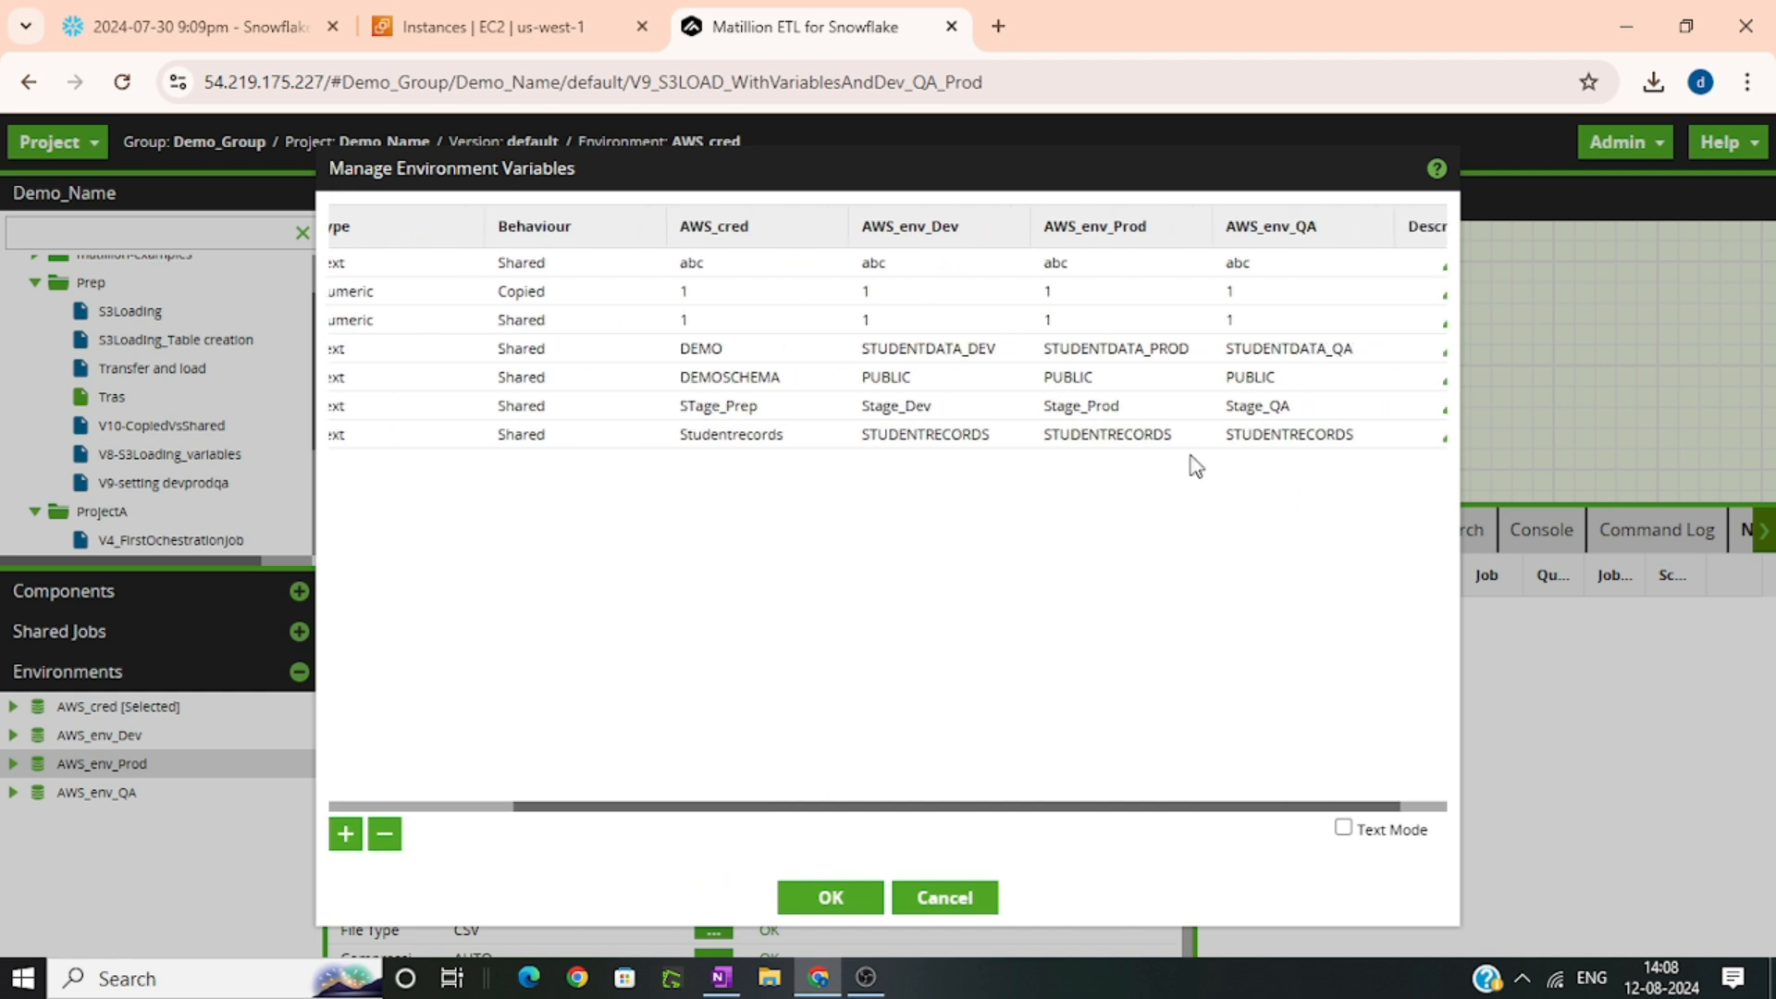
double_click(1125, 438)
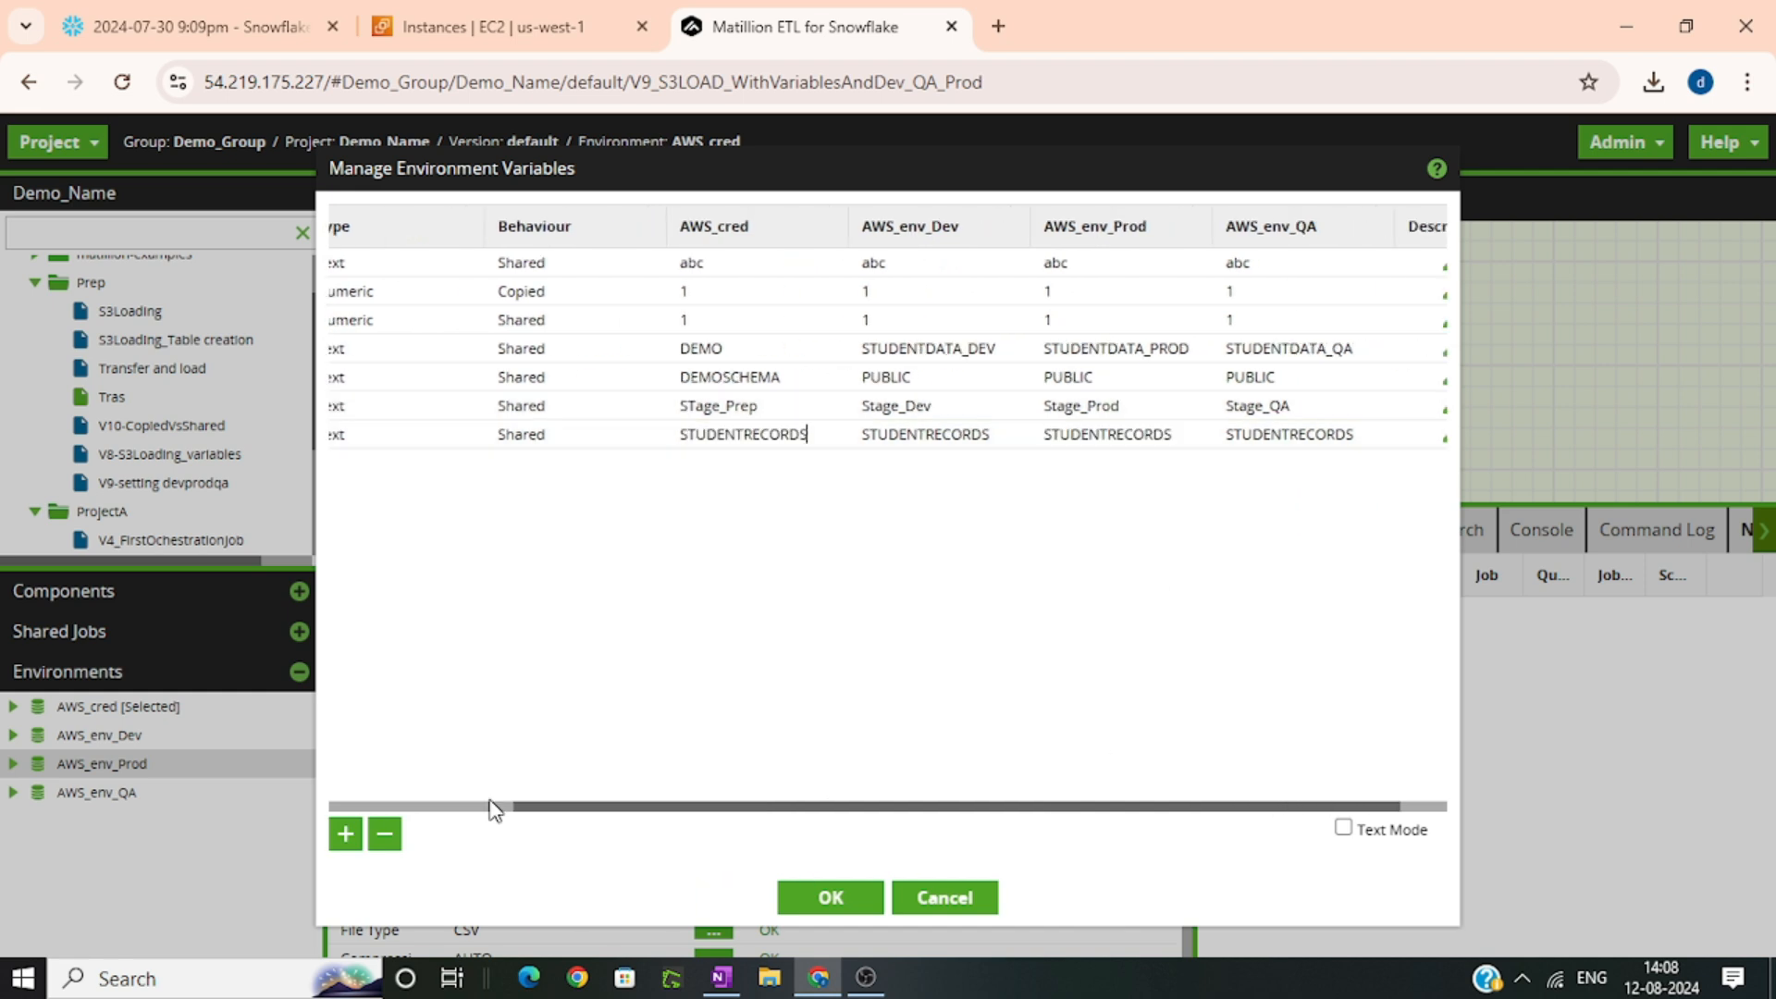
click(493, 810)
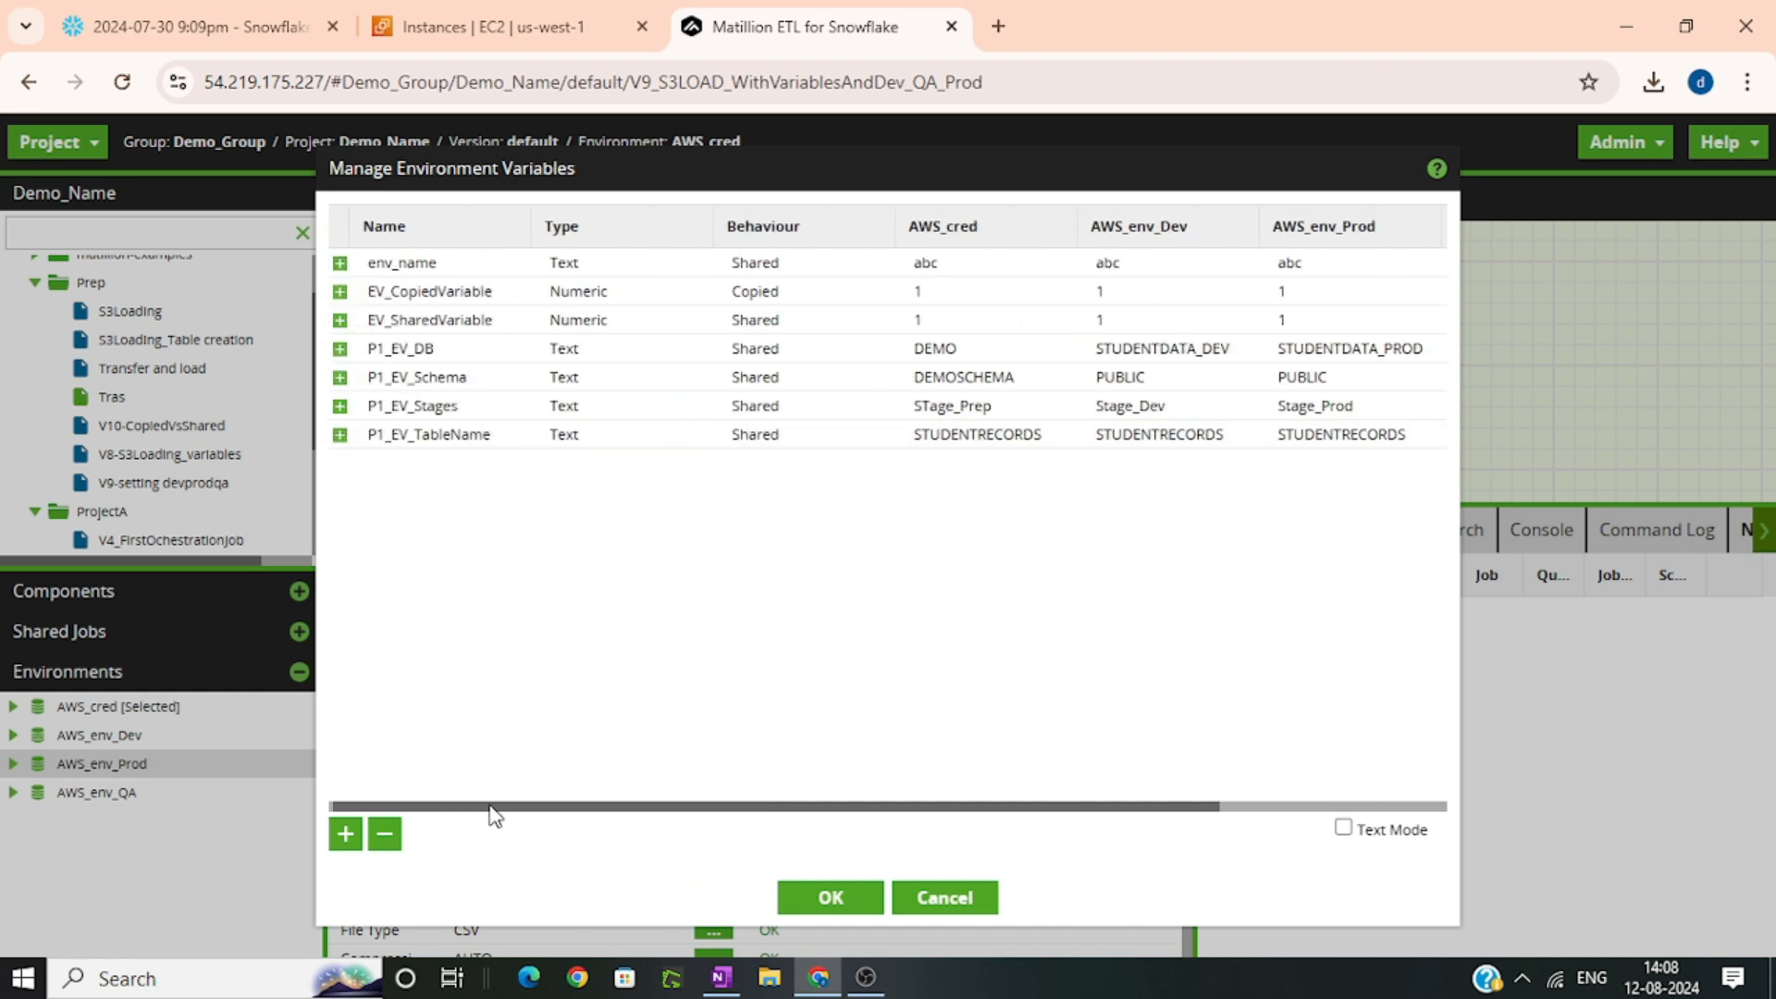
click(823, 902)
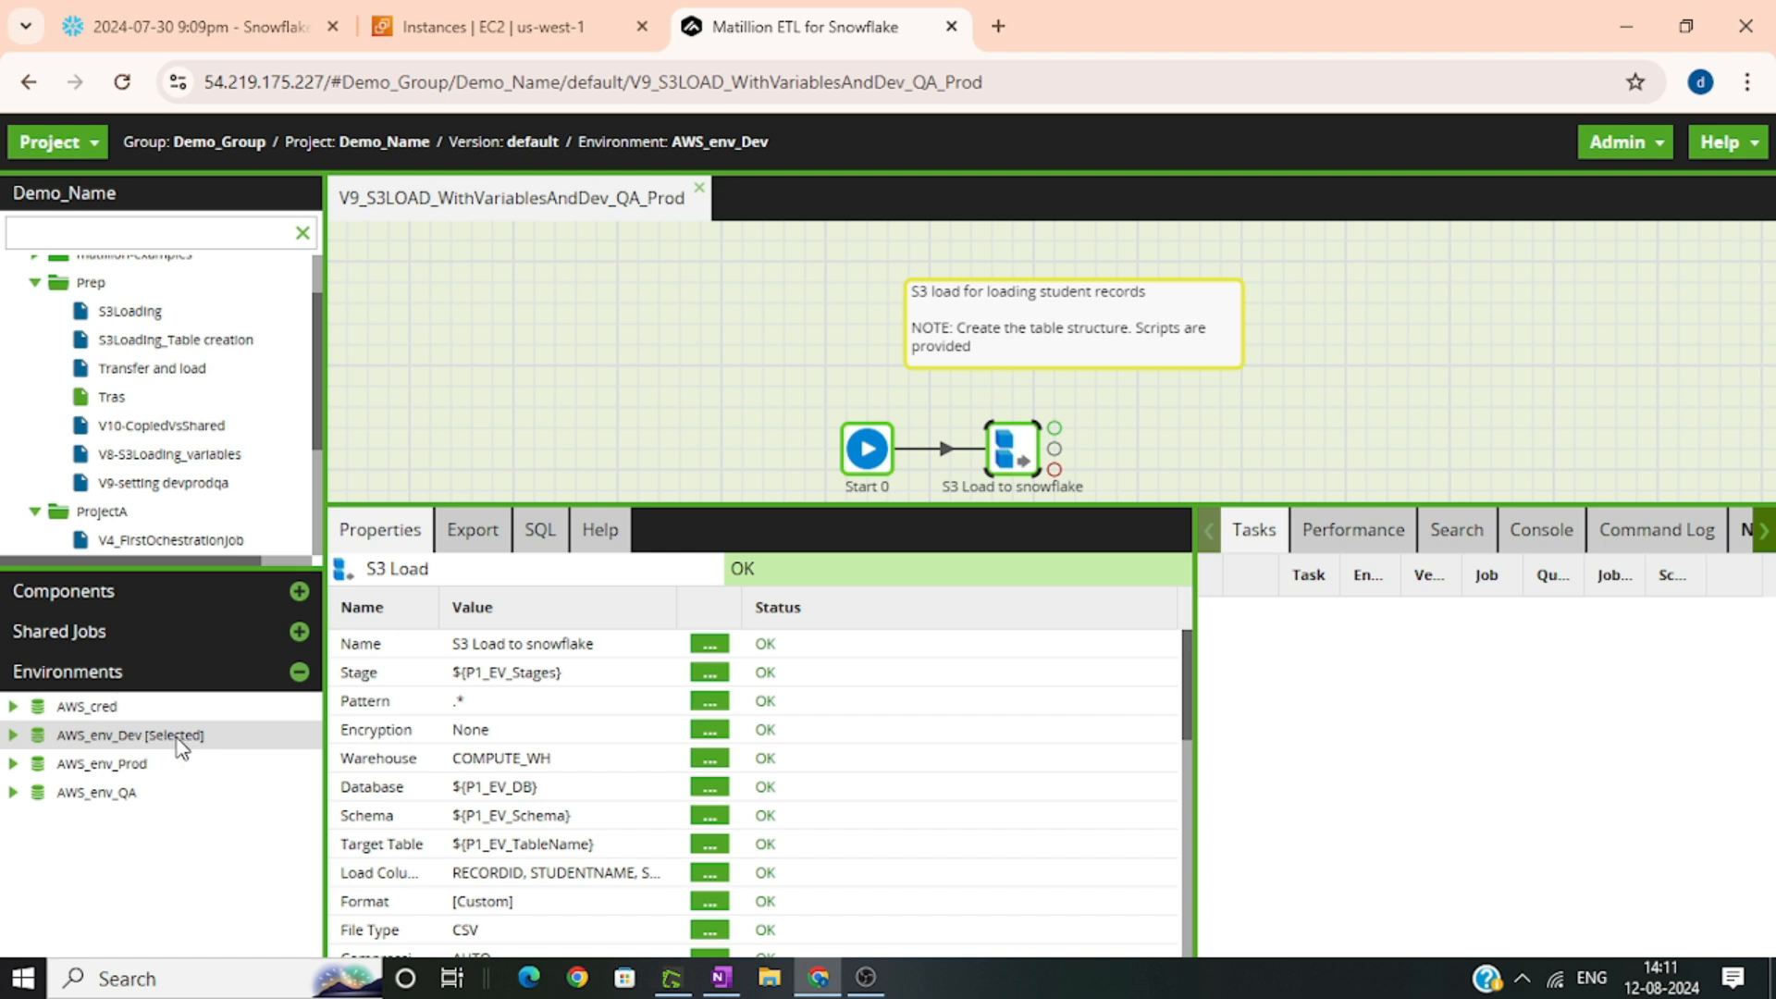
right_click(175, 745)
mouse_move(255, 776)
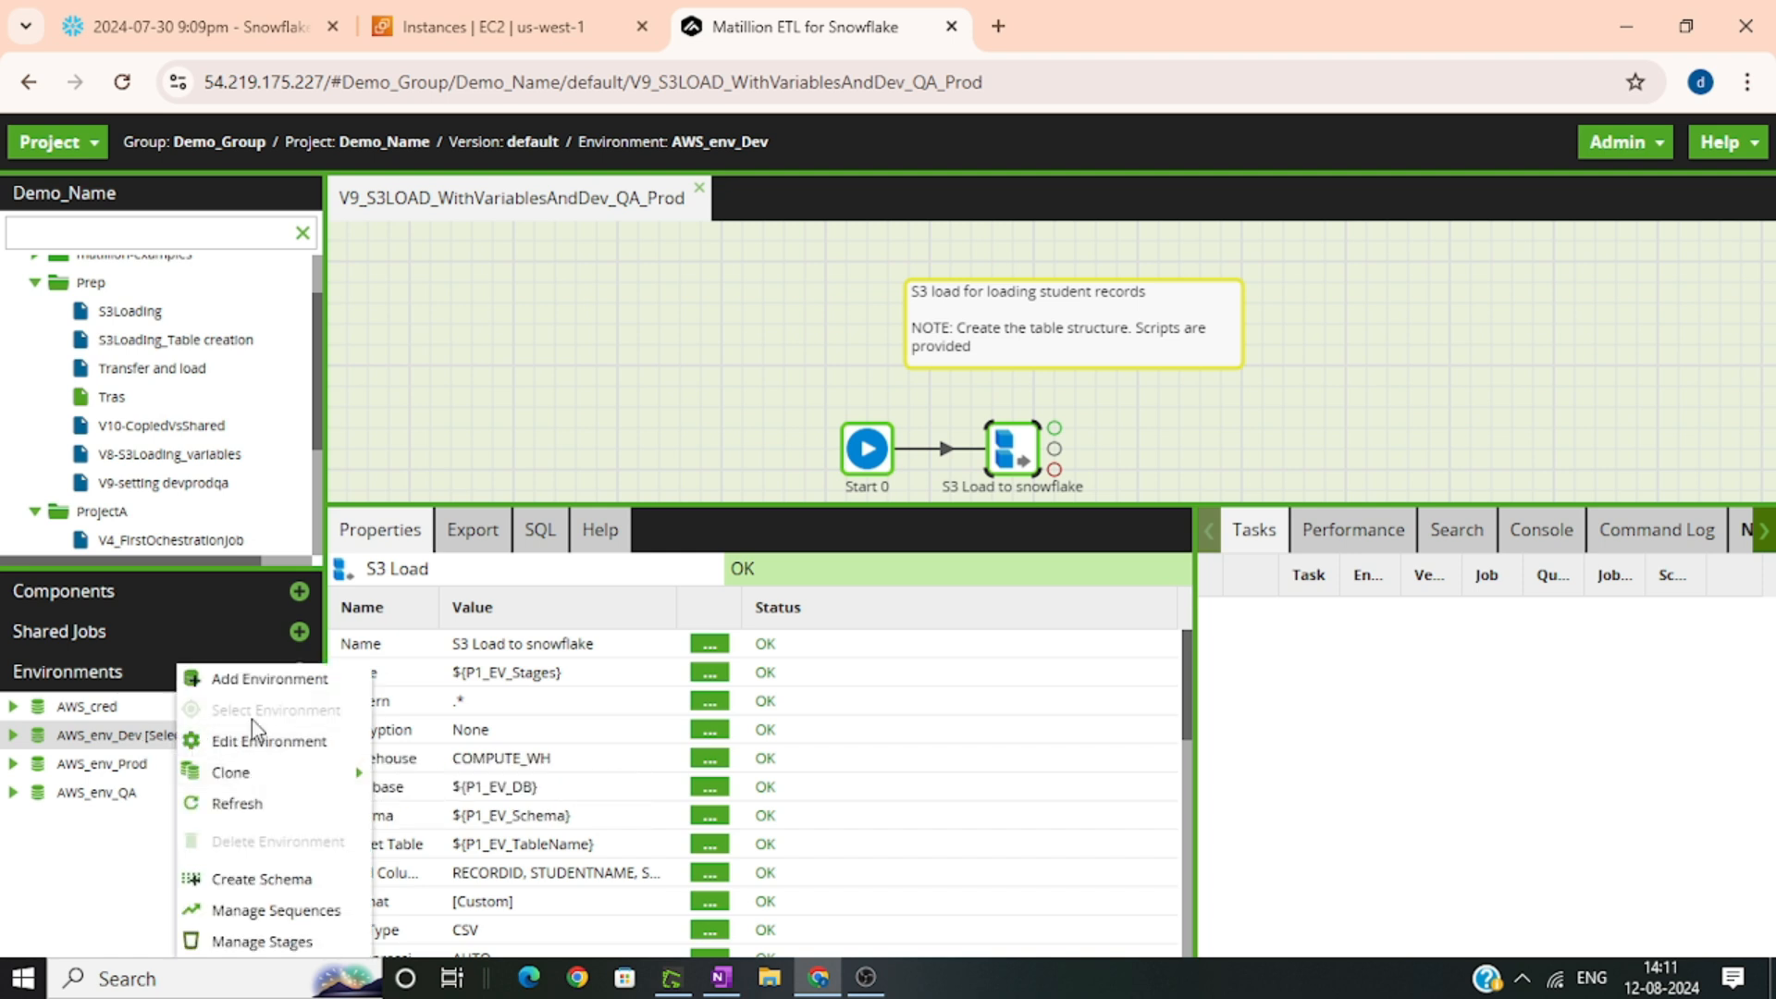
click(133, 872)
right_click(171, 764)
mouse_move(185, 768)
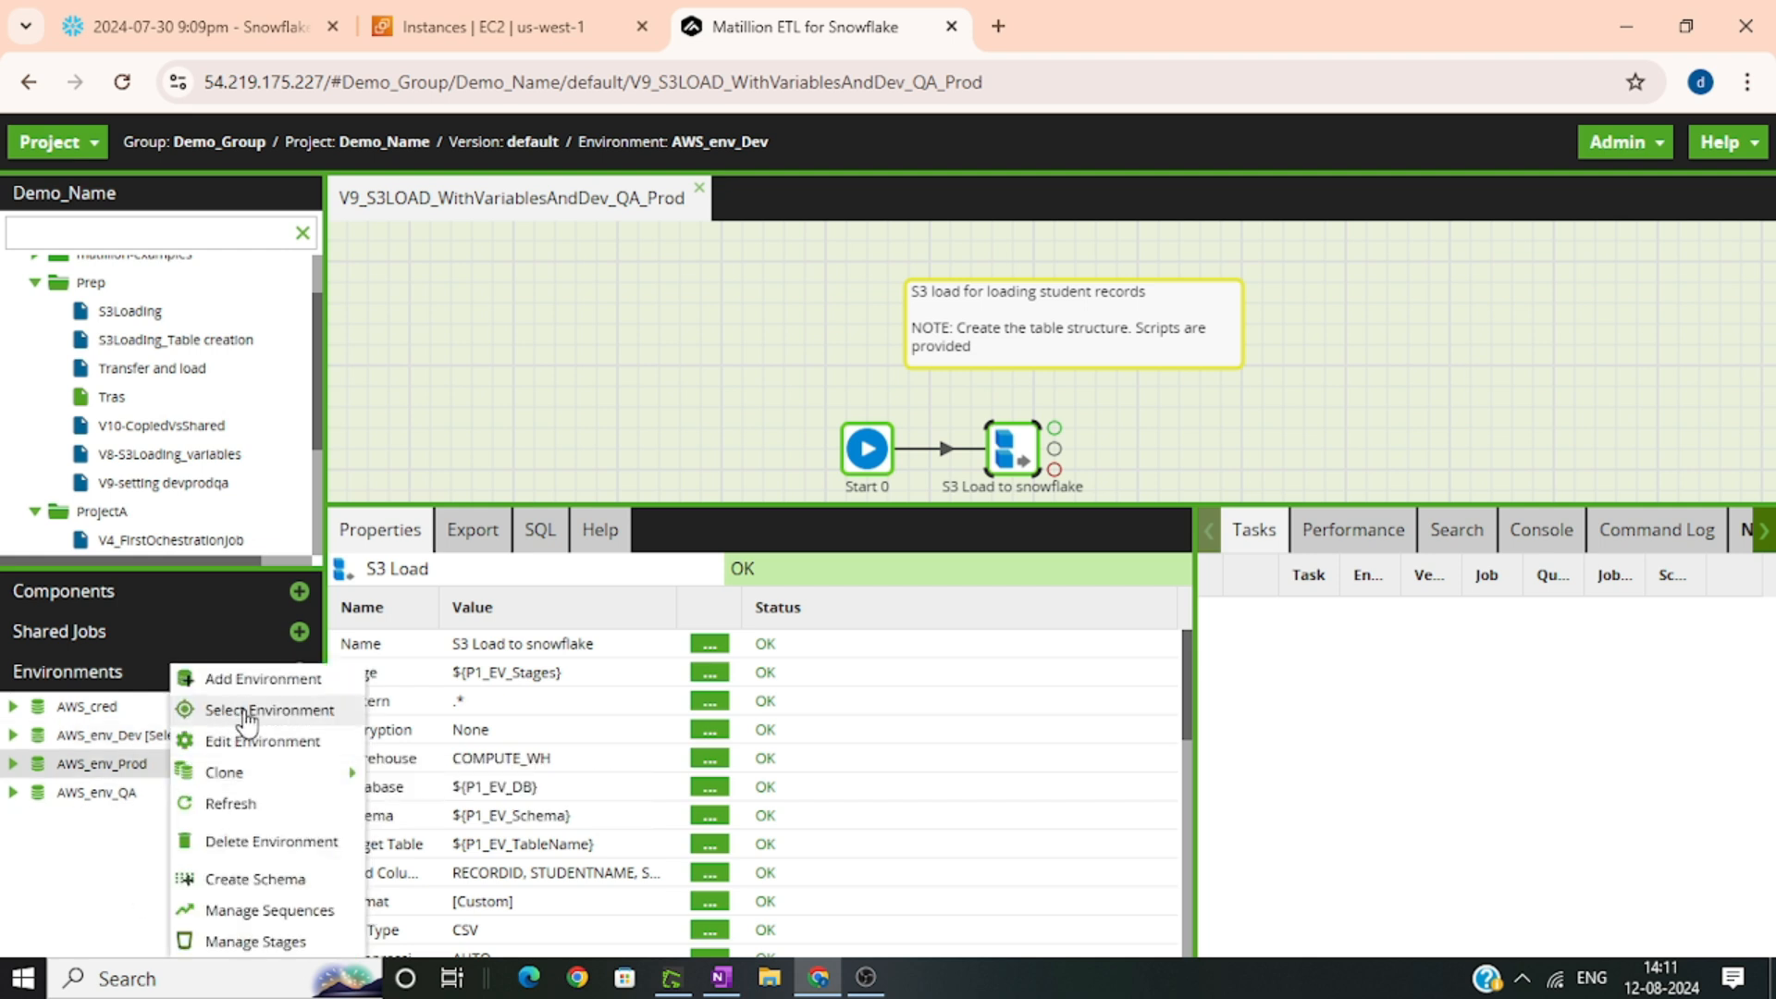
click(113, 897)
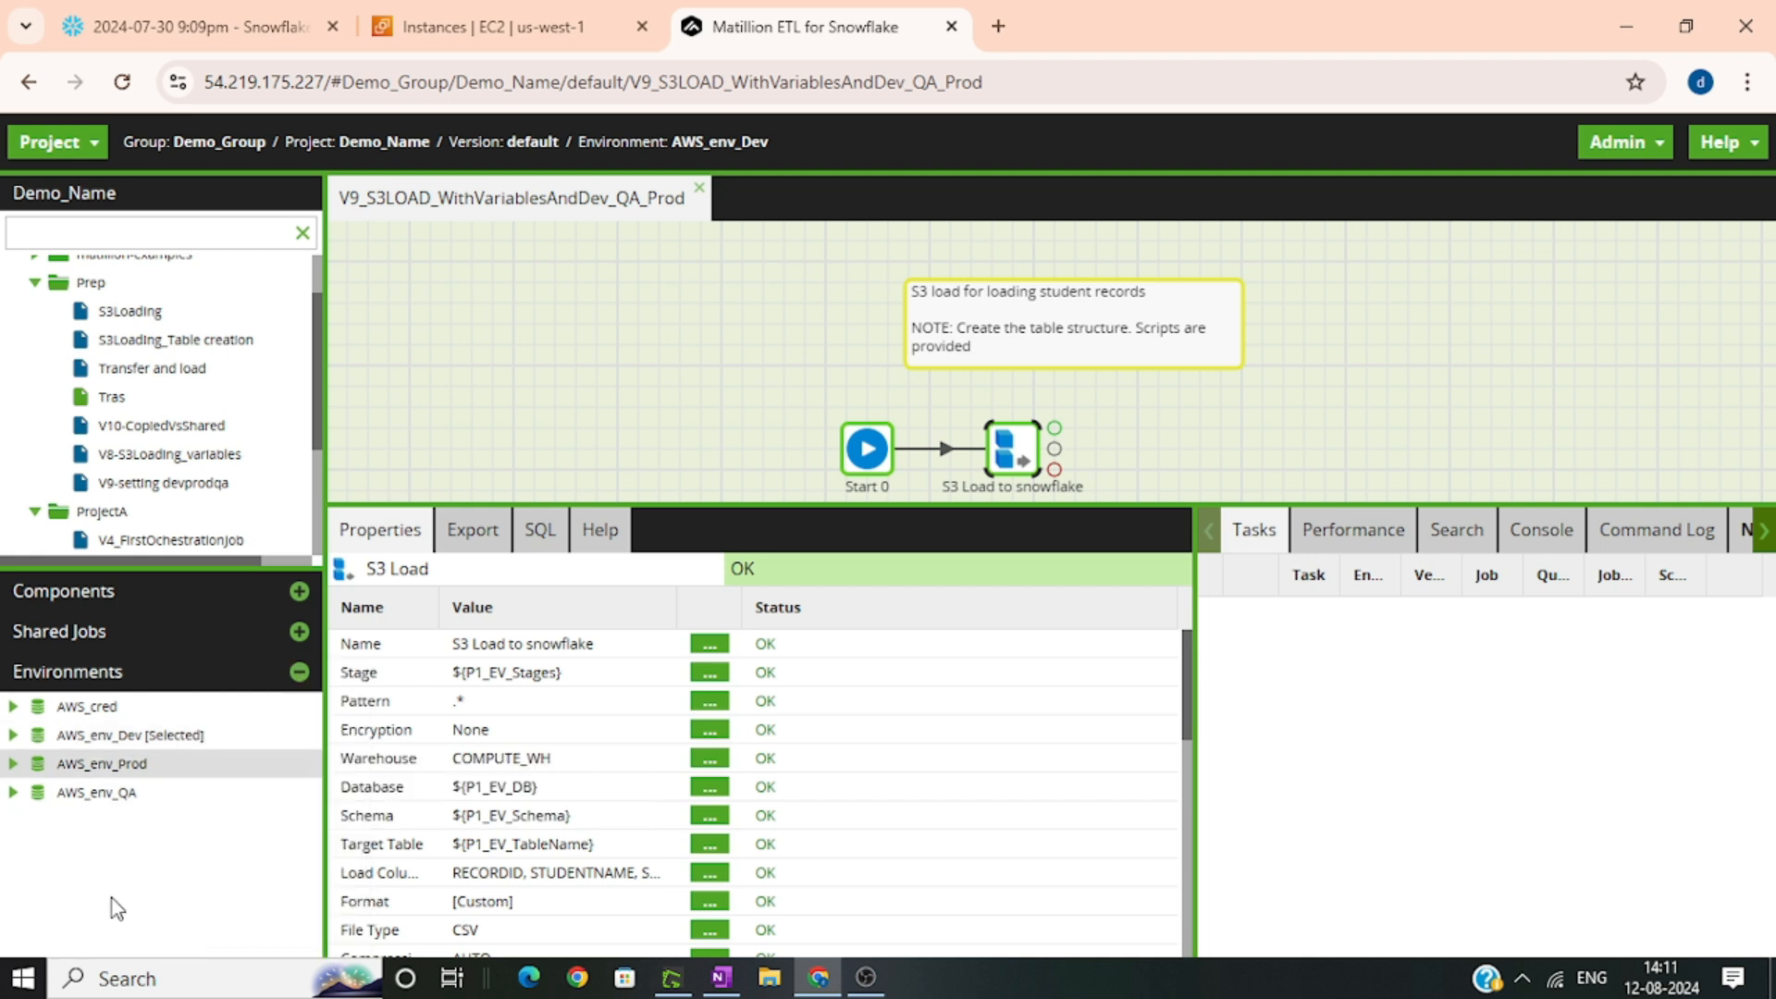
Run the S3 load job in the AWS_env_QA environment and open its task details
right_click(1015, 460)
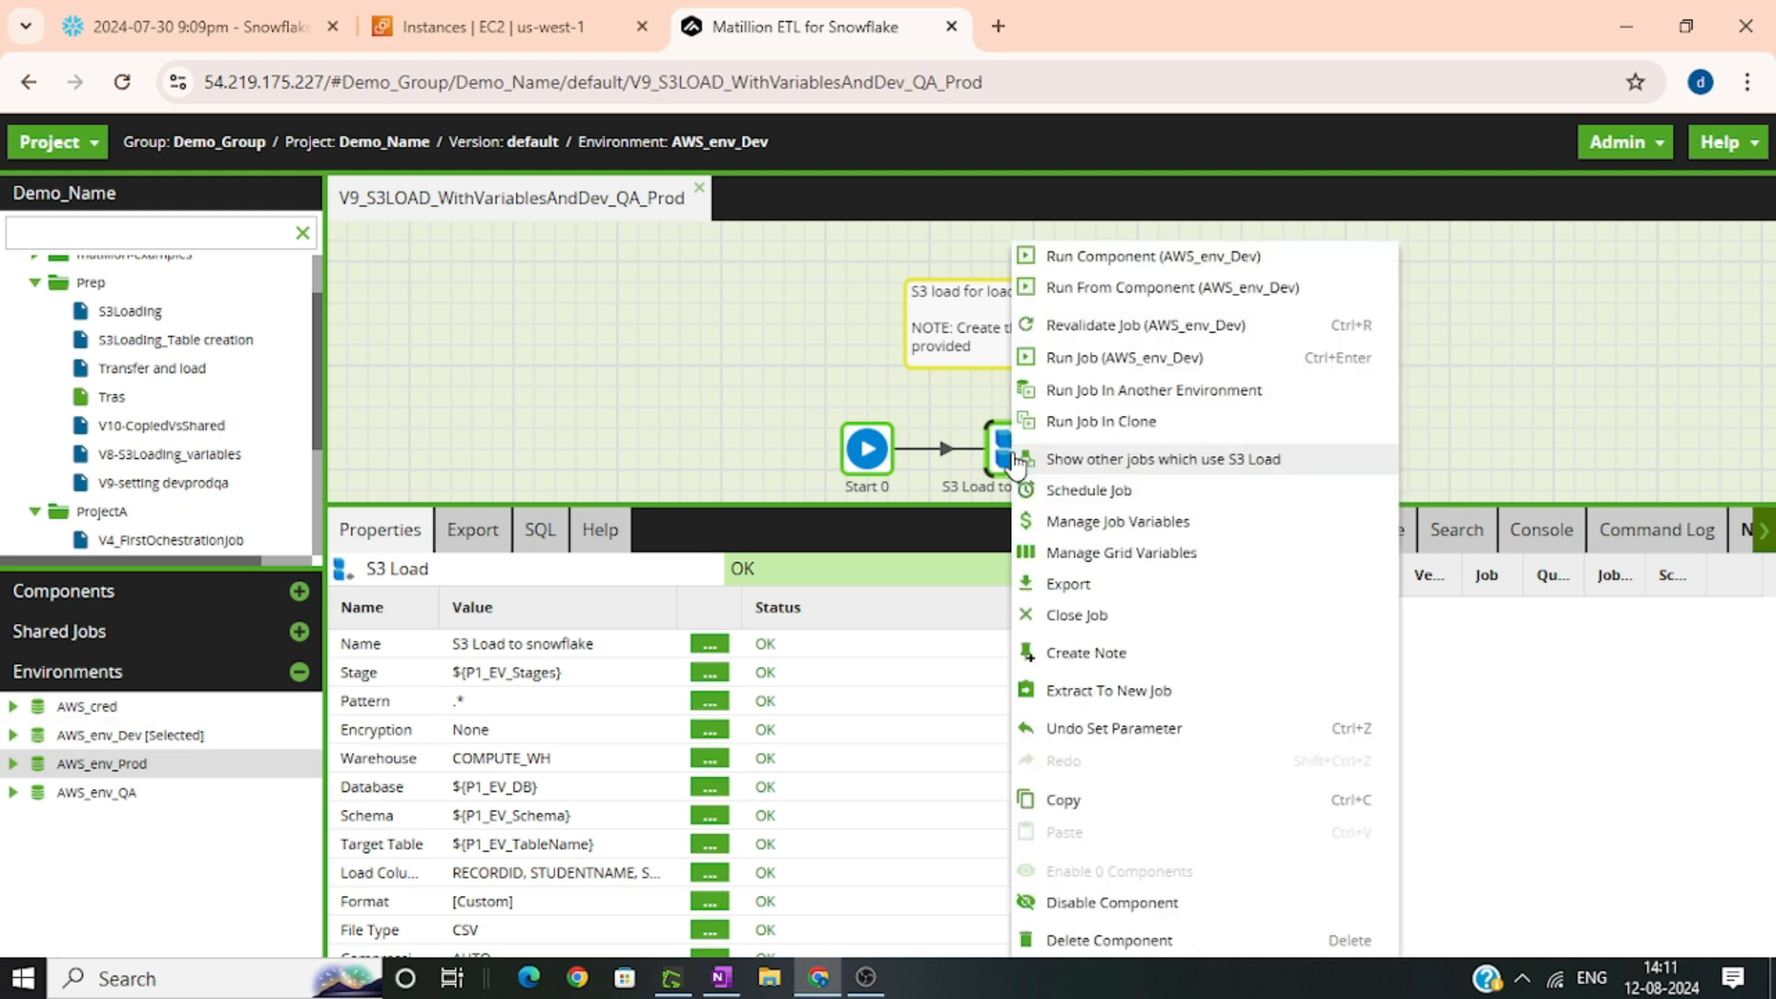
click(1176, 392)
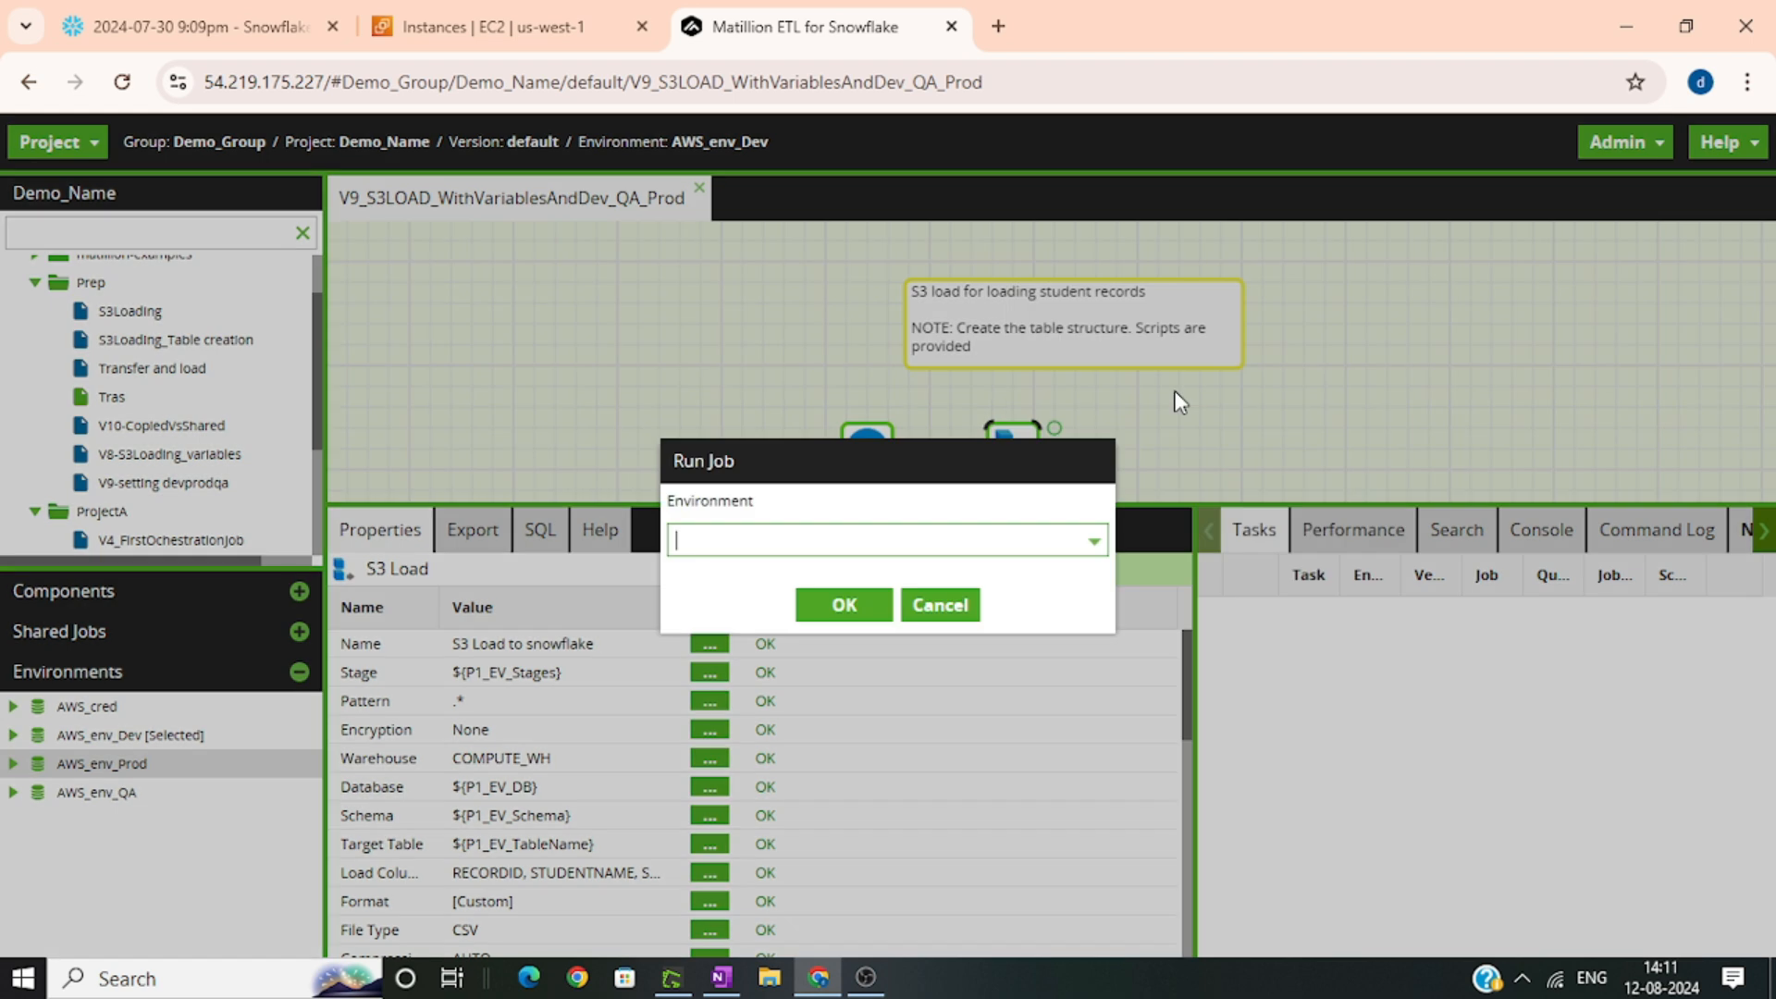
click(1091, 539)
click(785, 682)
click(842, 609)
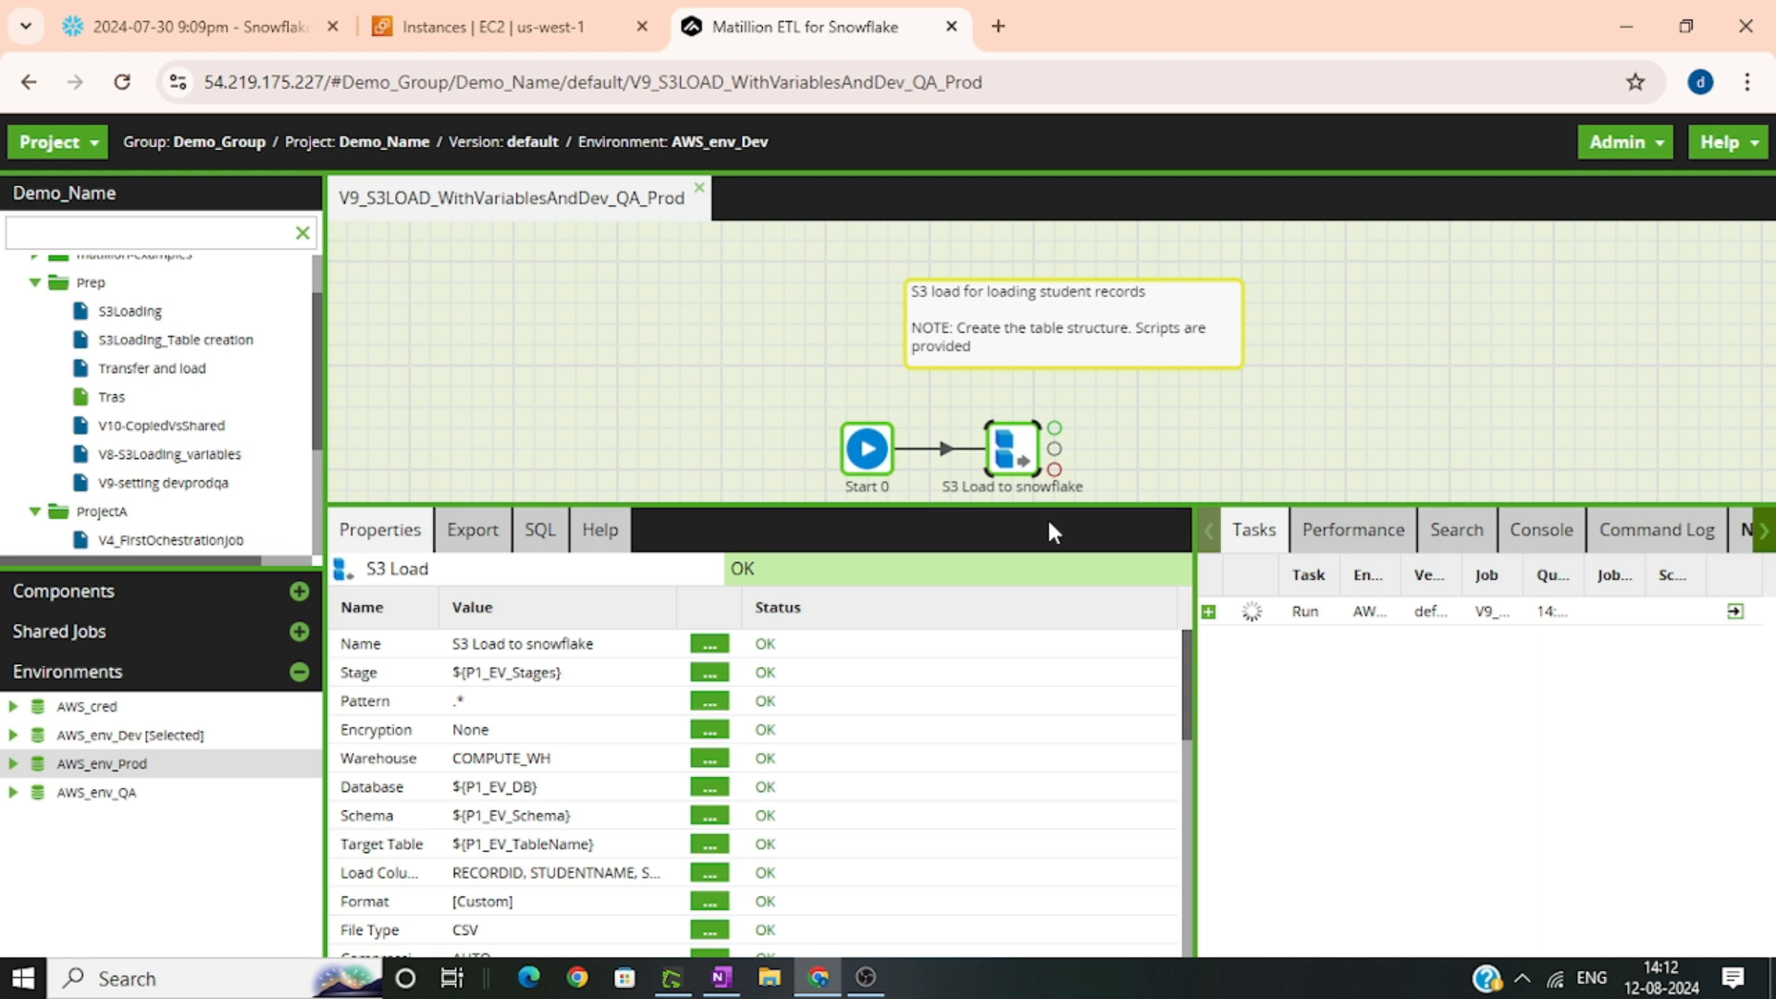
click(1735, 612)
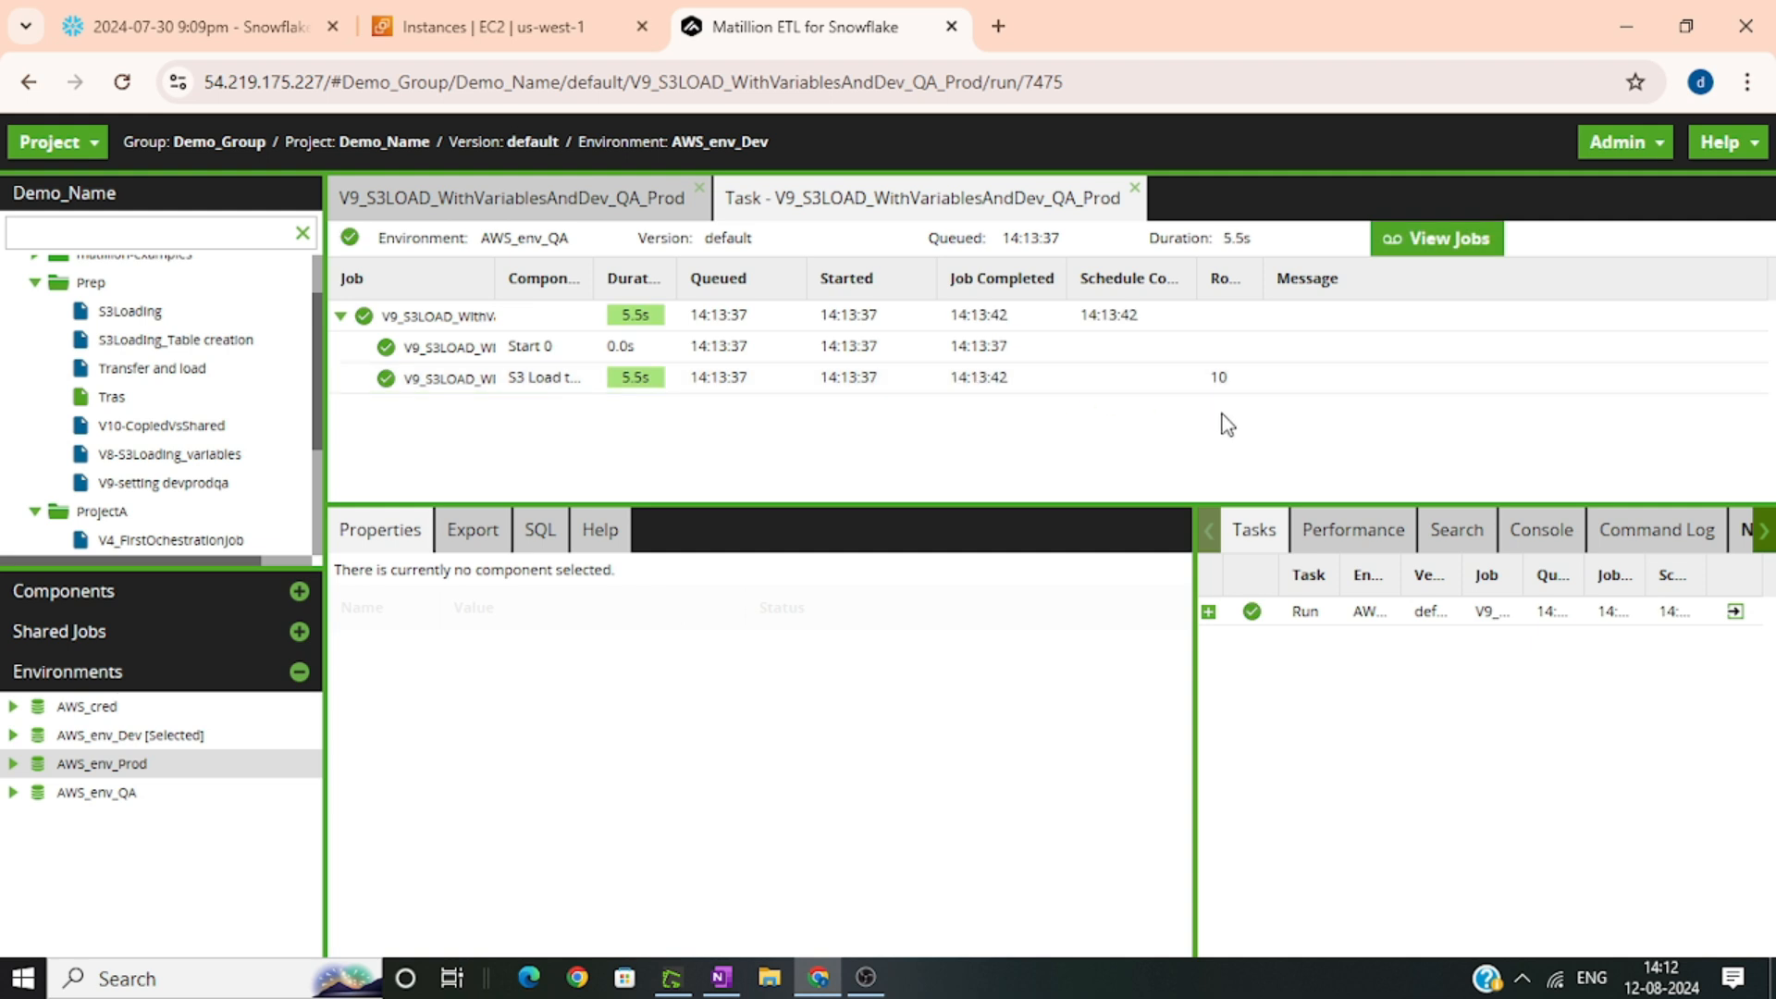
Run the V9_S3LOAD_WithVariablesAndDev_QA_Prod job in the AWS_env_Prod environment and open the new run's task details
click(638, 211)
right_click(1026, 455)
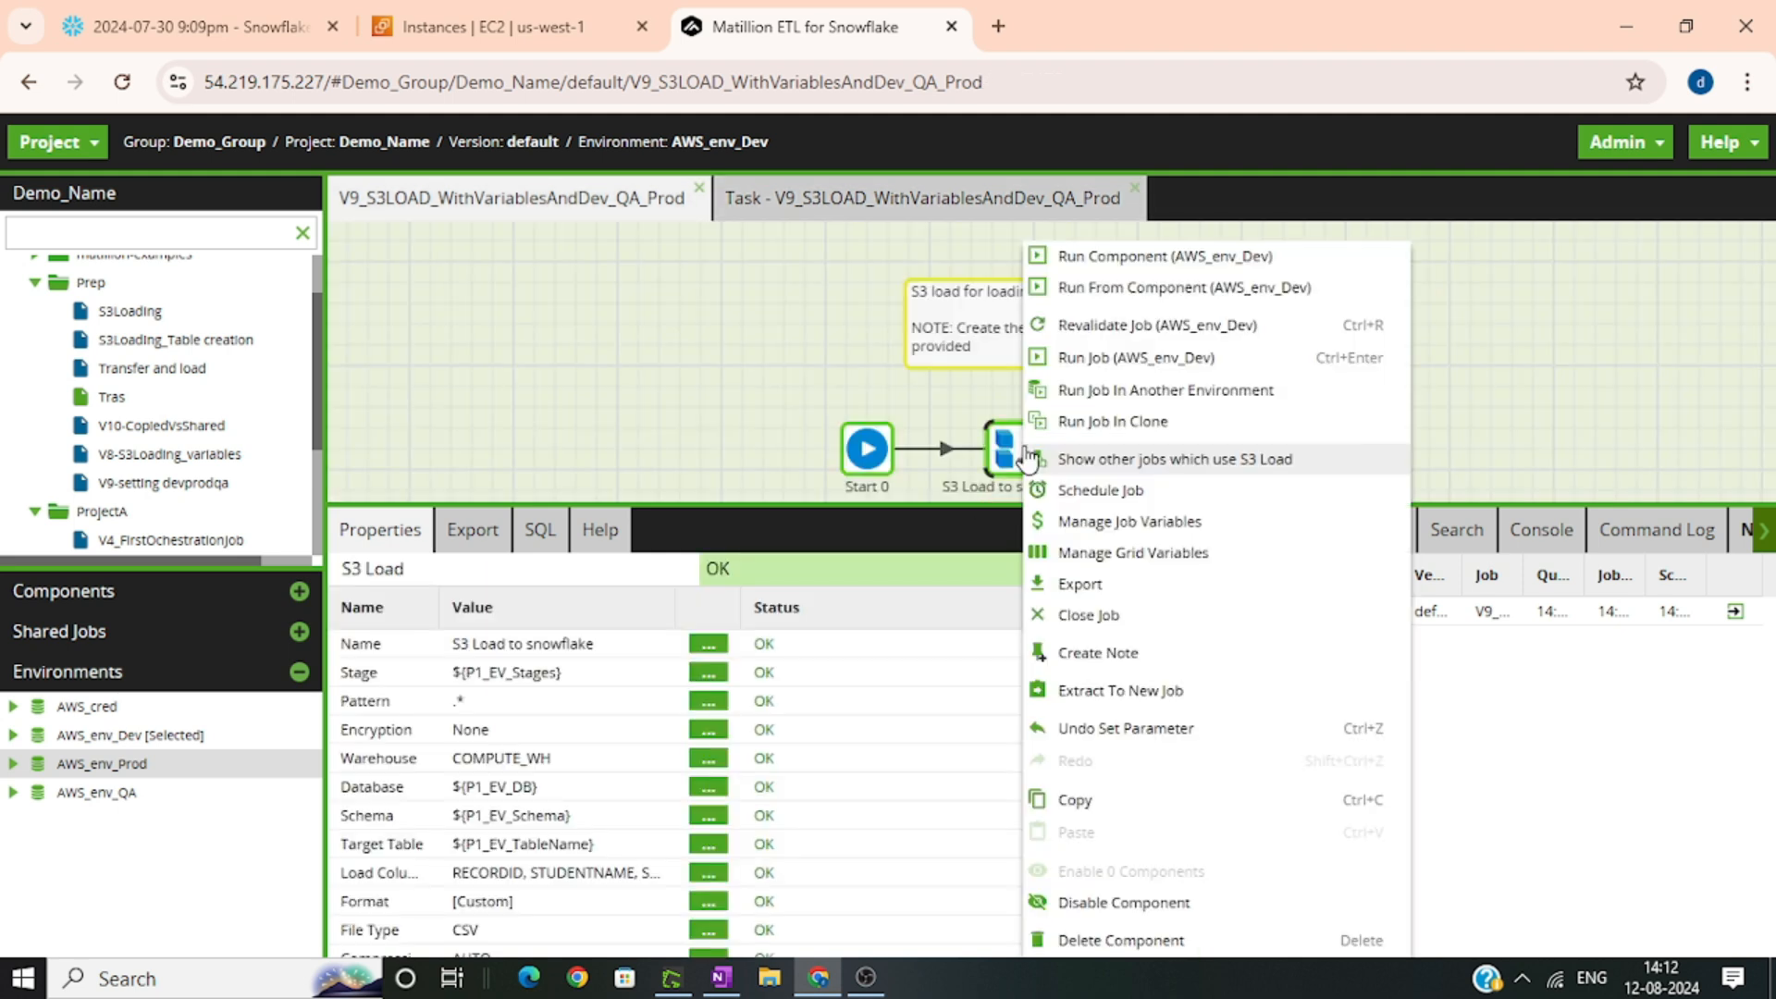
click(1253, 393)
click(1094, 541)
click(789, 646)
click(843, 605)
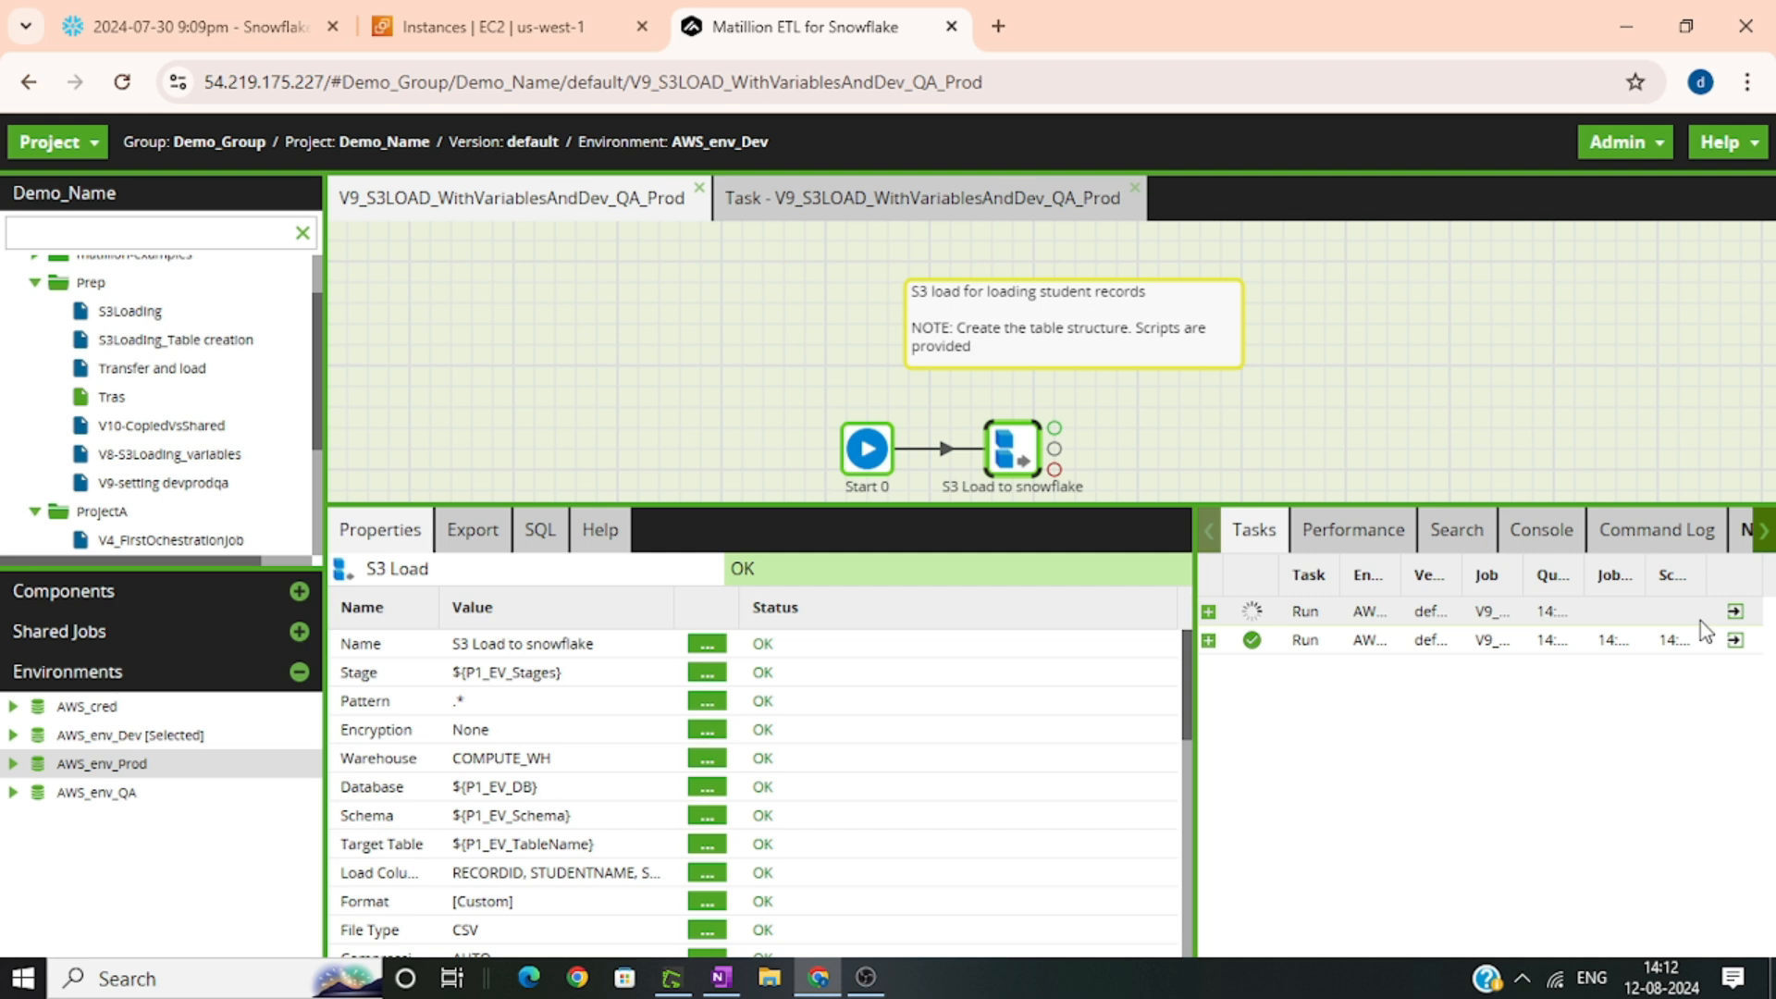
click(1733, 614)
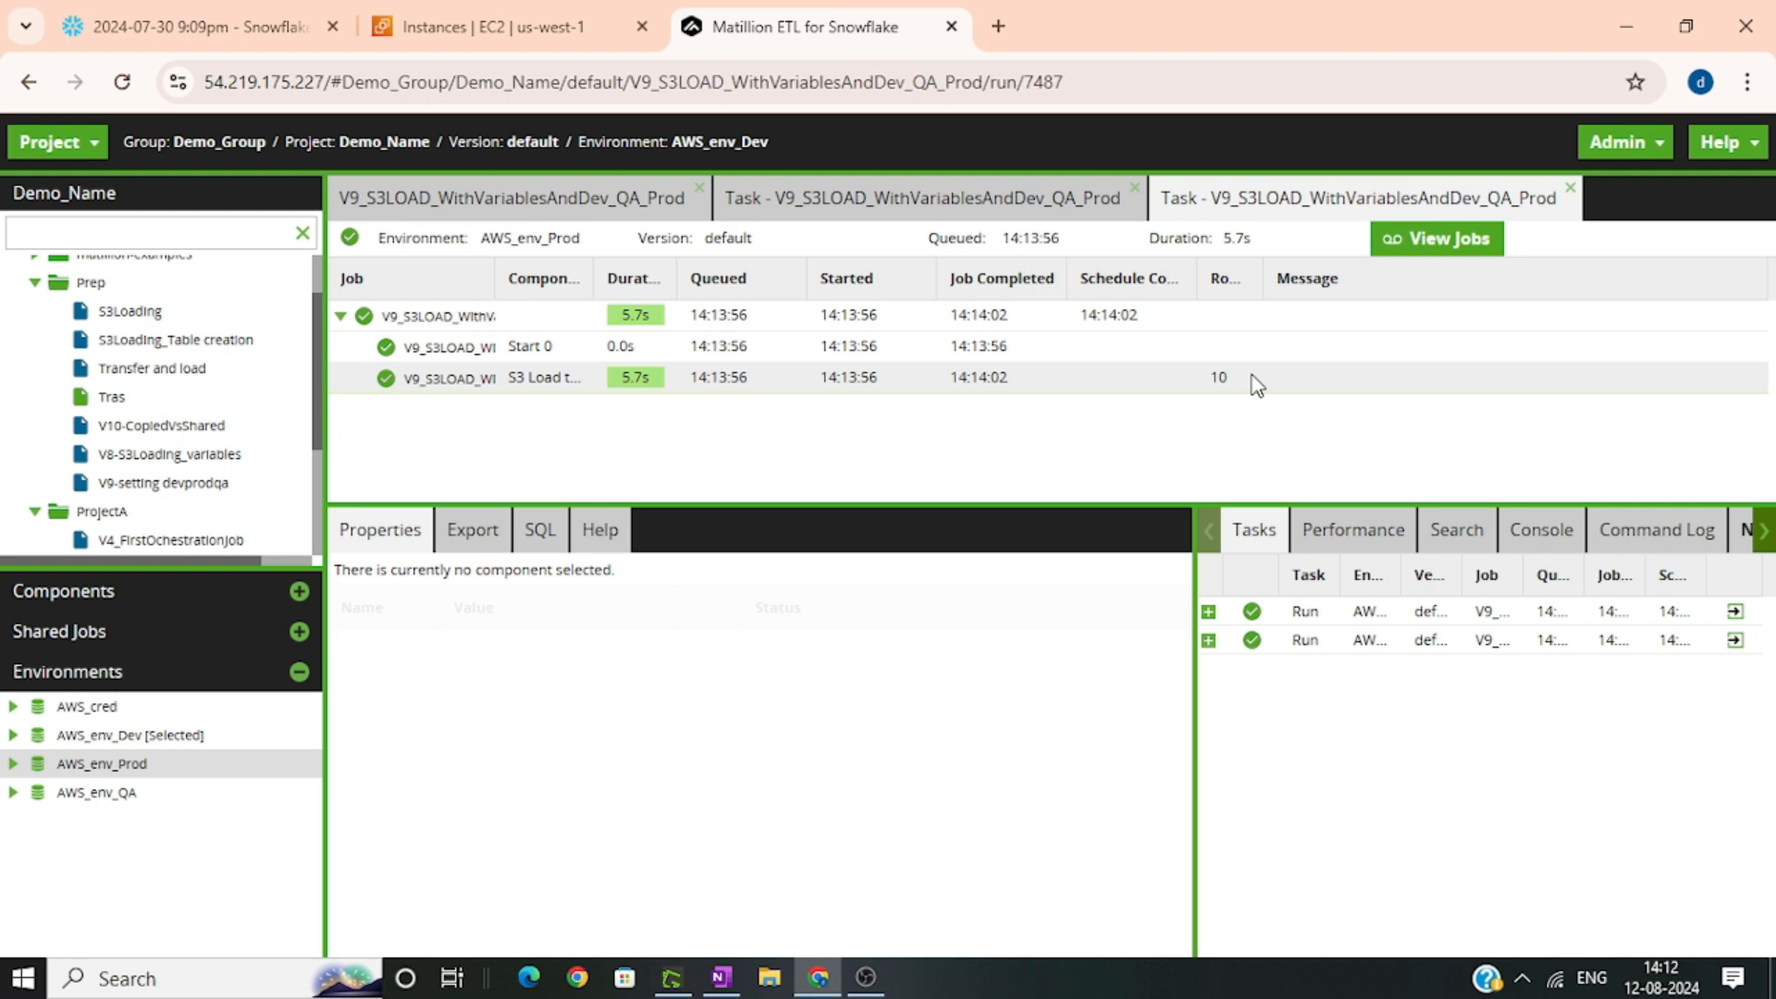
Switch to Snowflake and check the row count of the STUDENTRECORDS table in the PUBLIC schema of STUDENTDATA_DEV
click(74, 19)
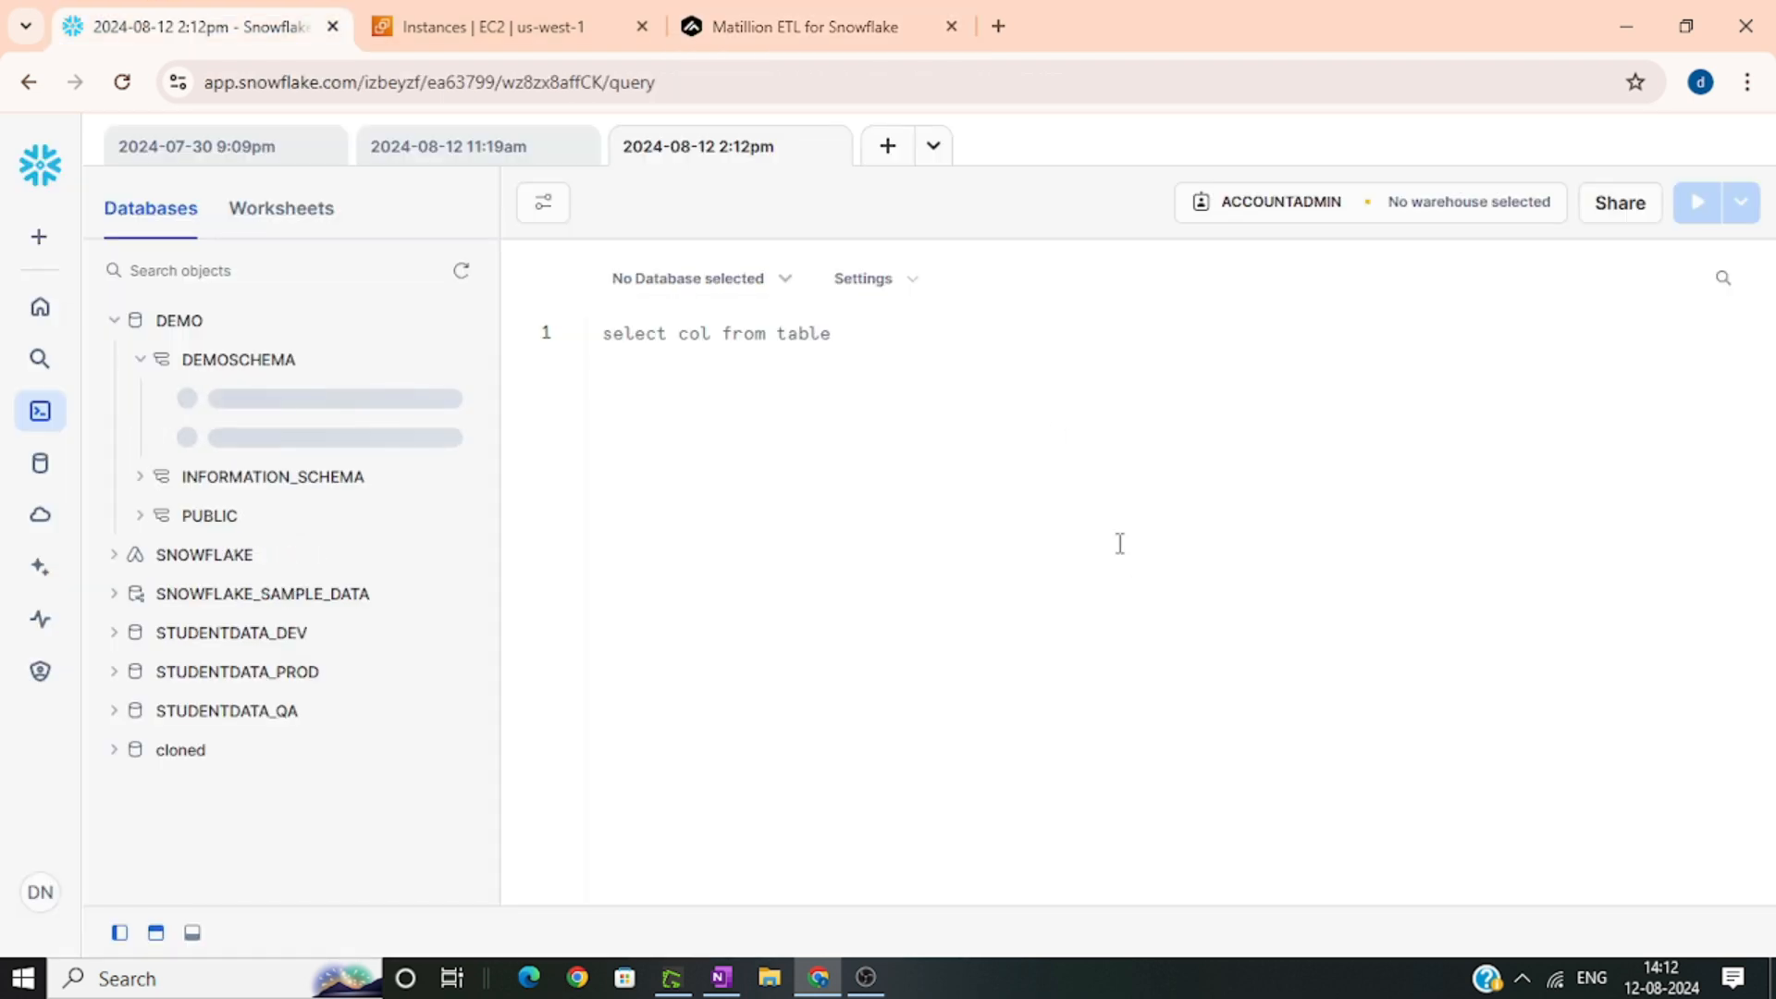
click(114, 320)
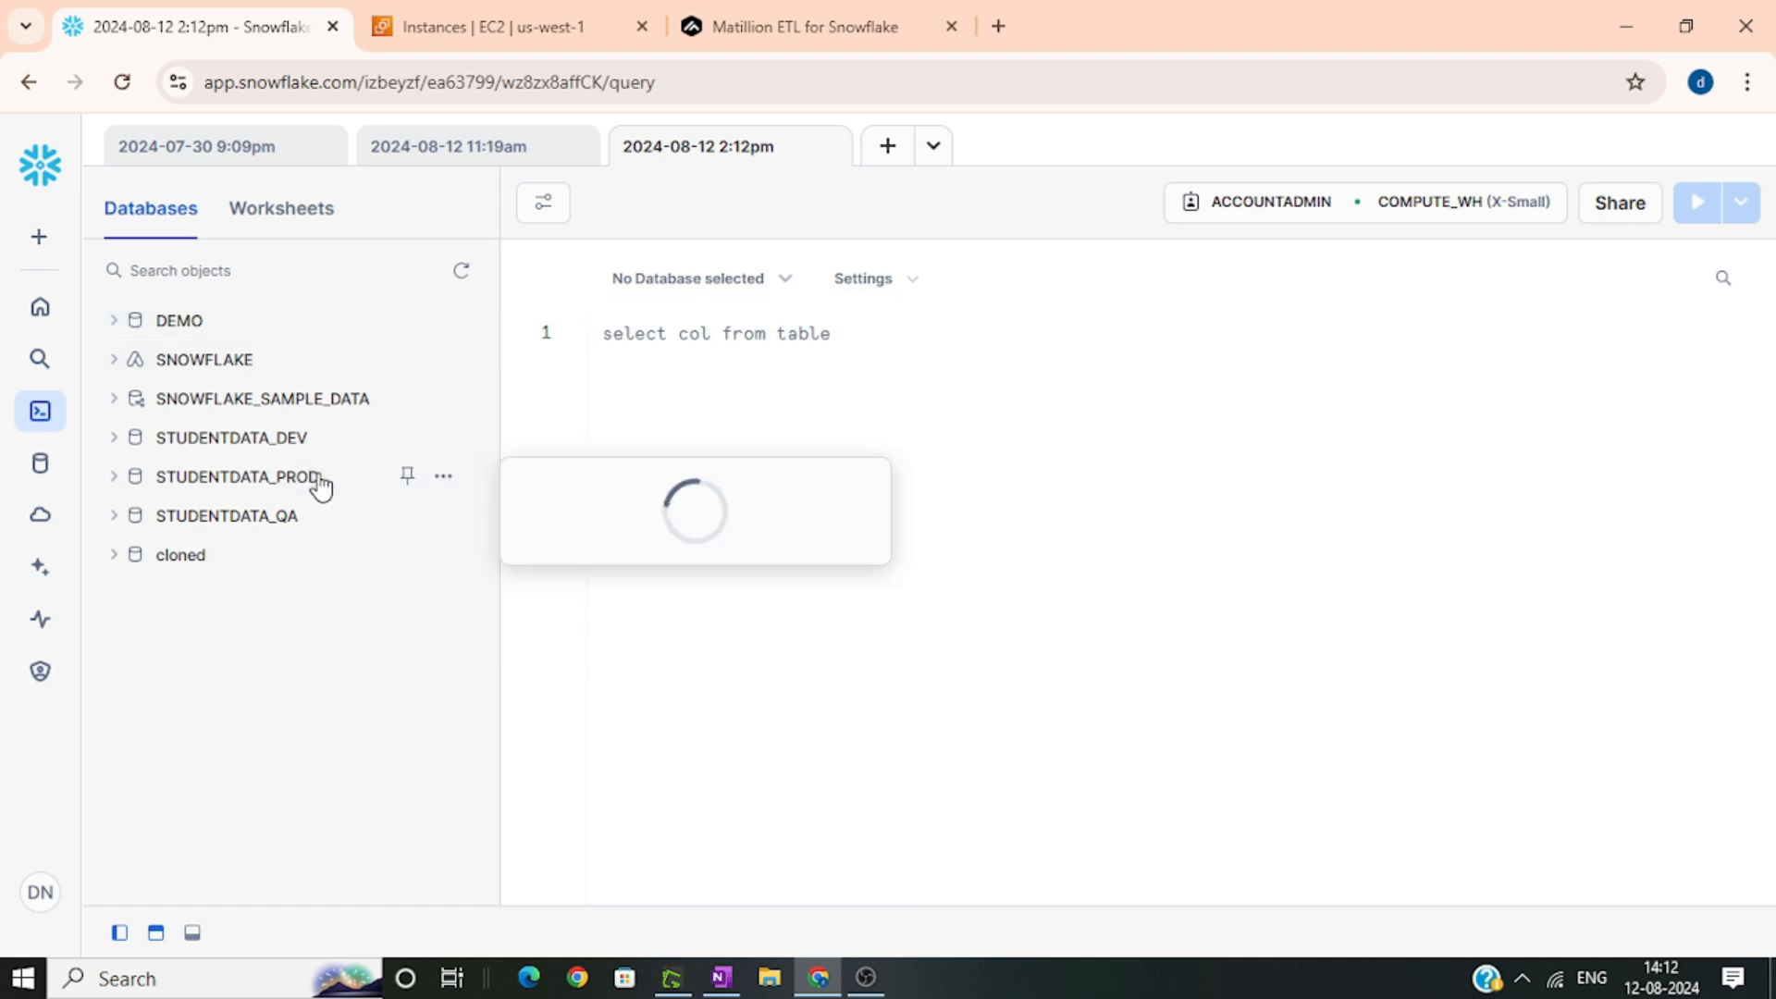
mouse_move(291, 447)
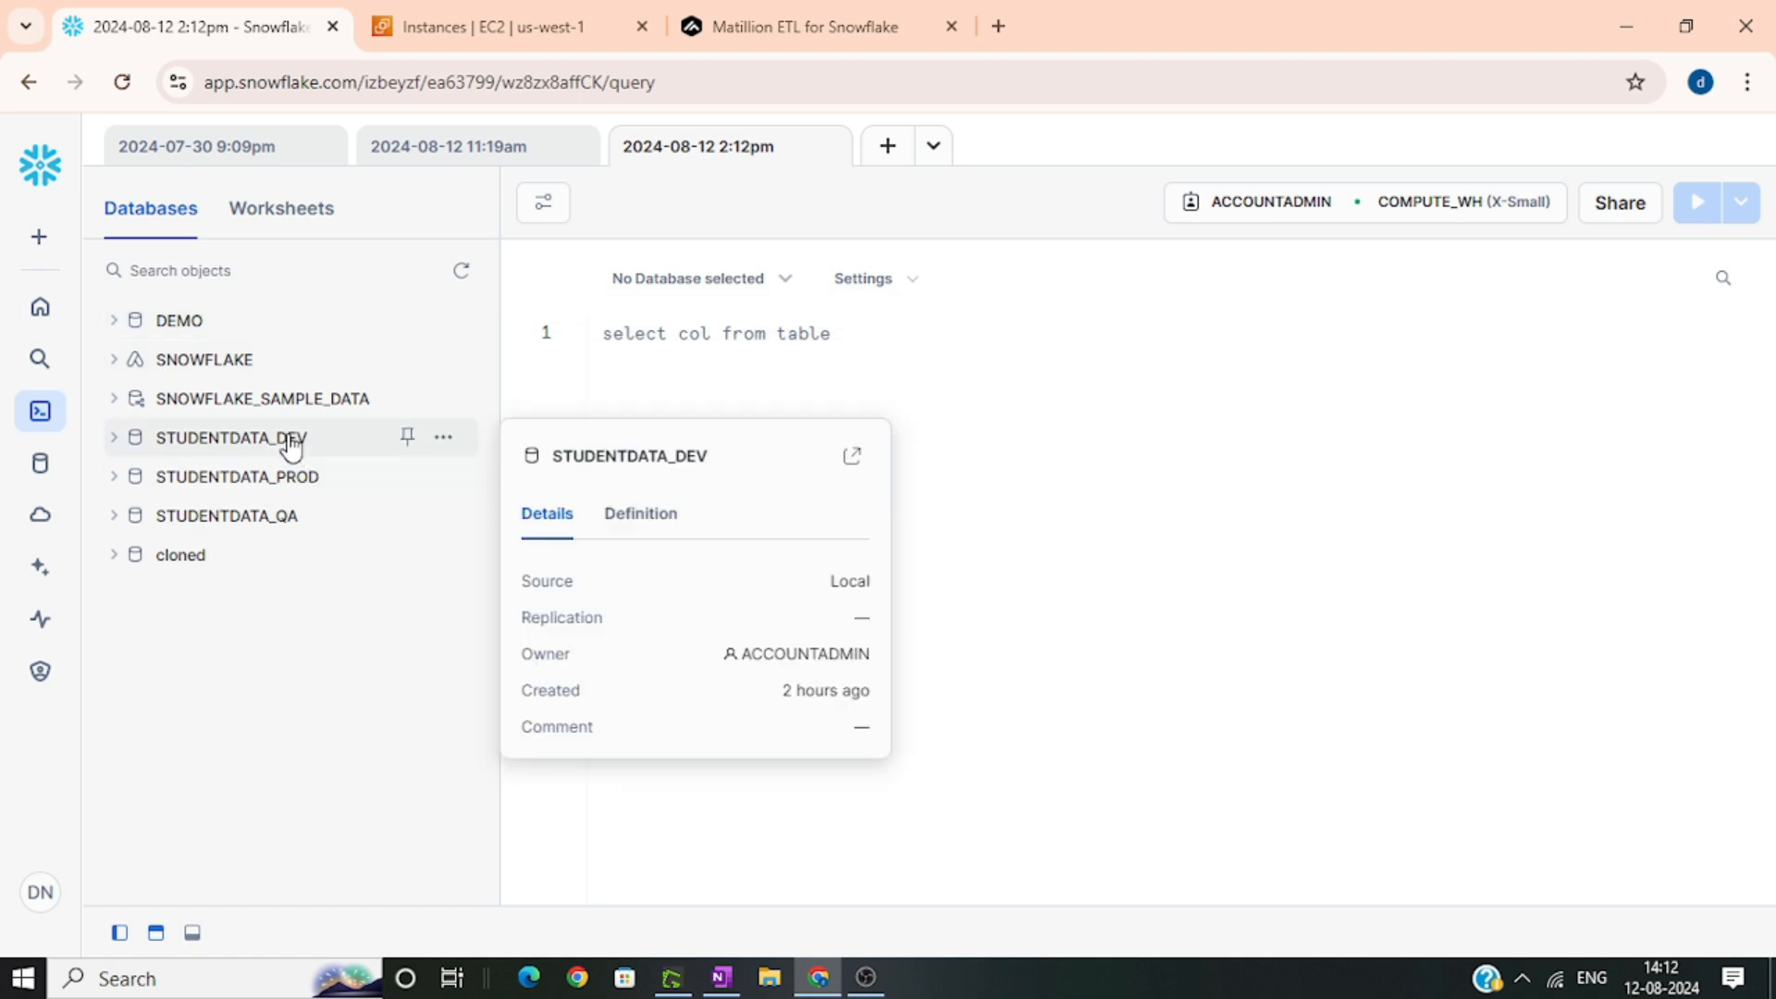
click(114, 445)
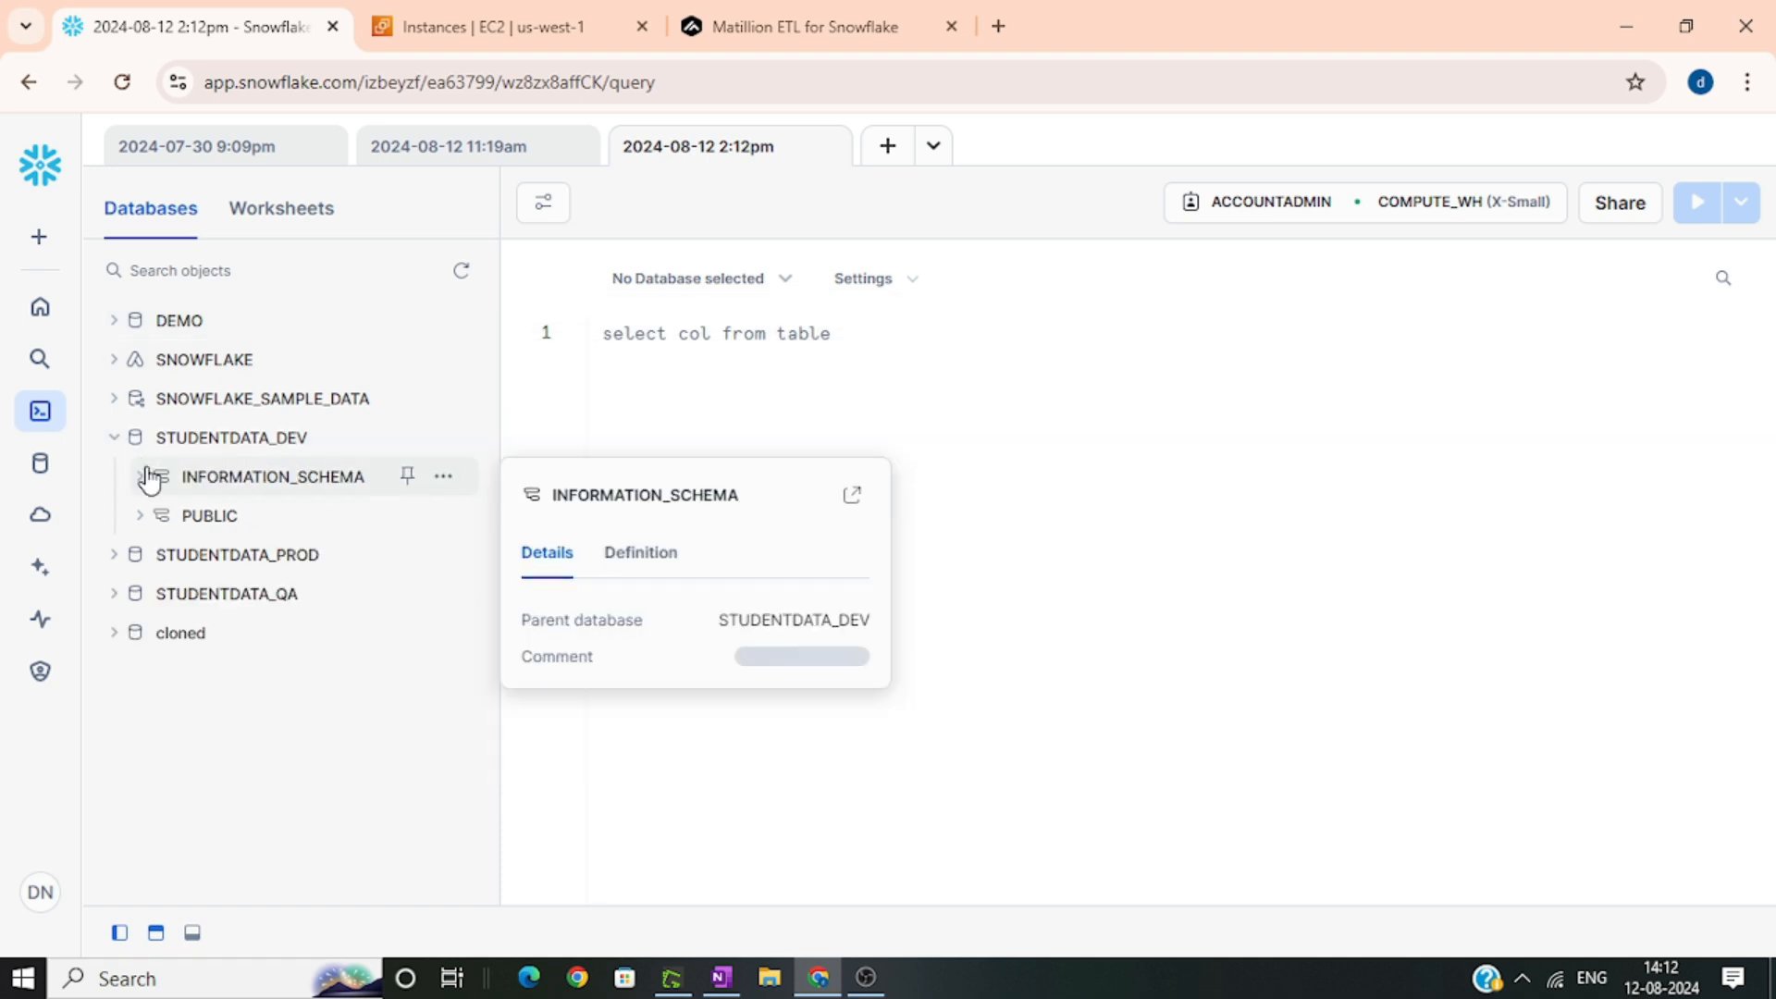
click(141, 515)
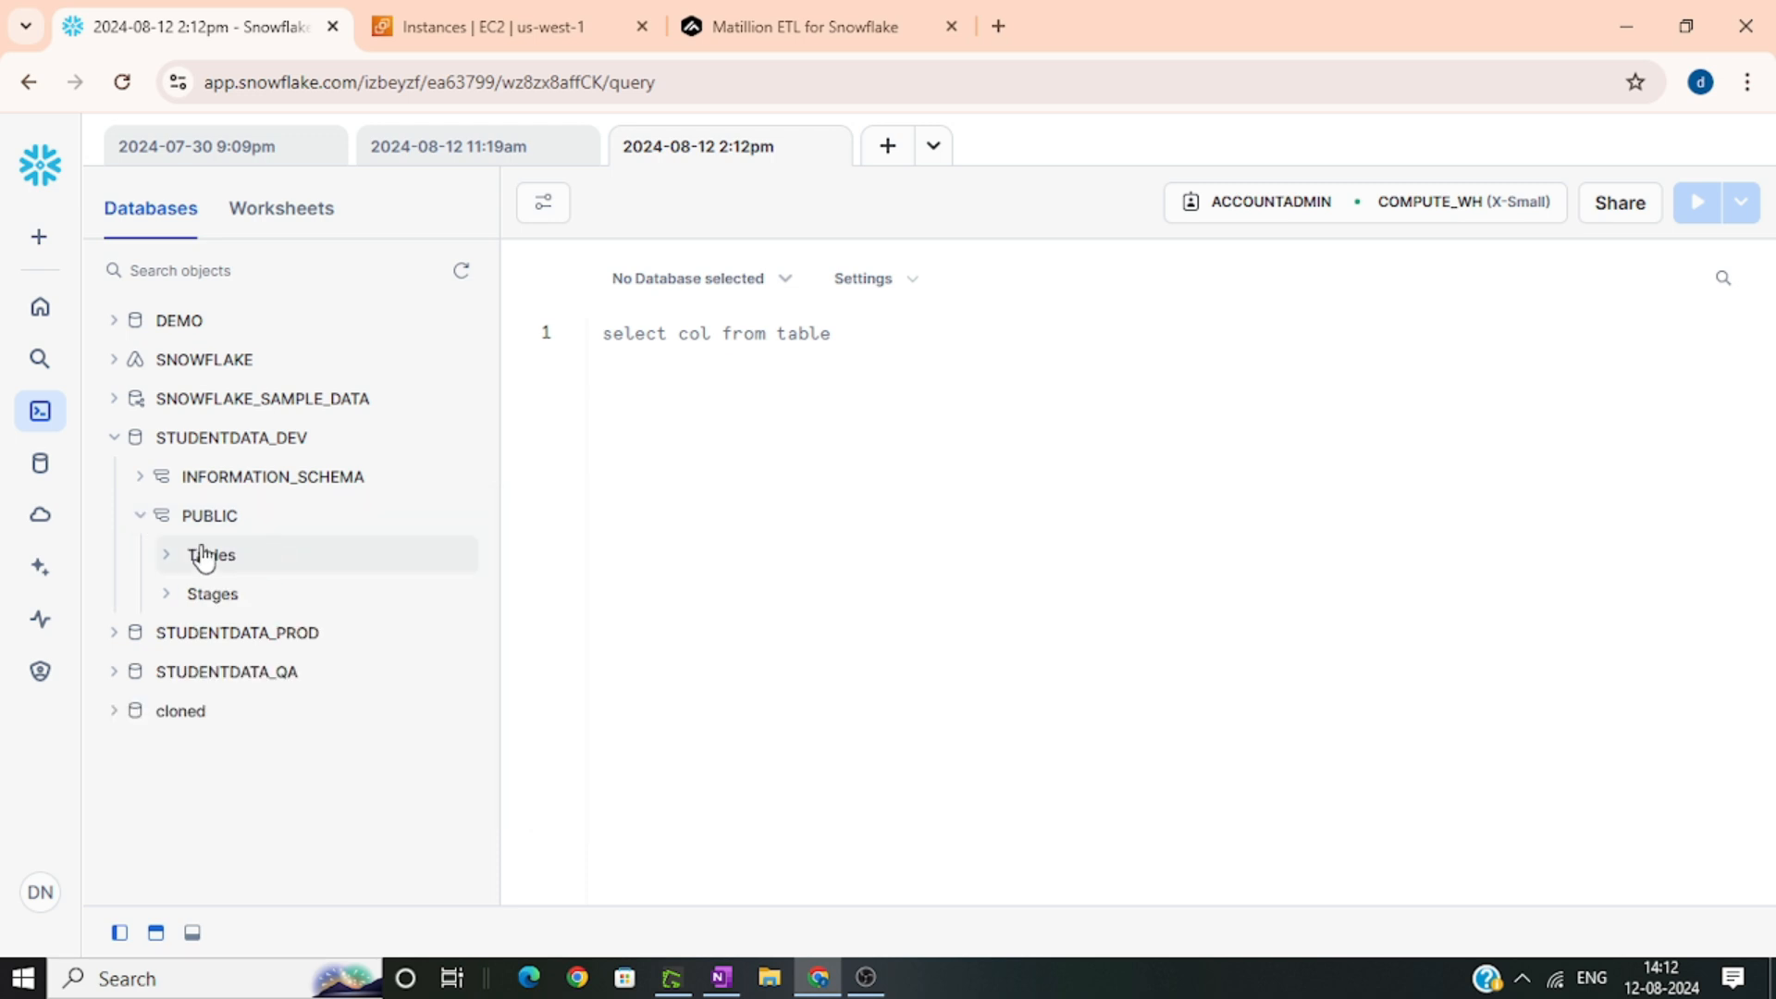
click(167, 554)
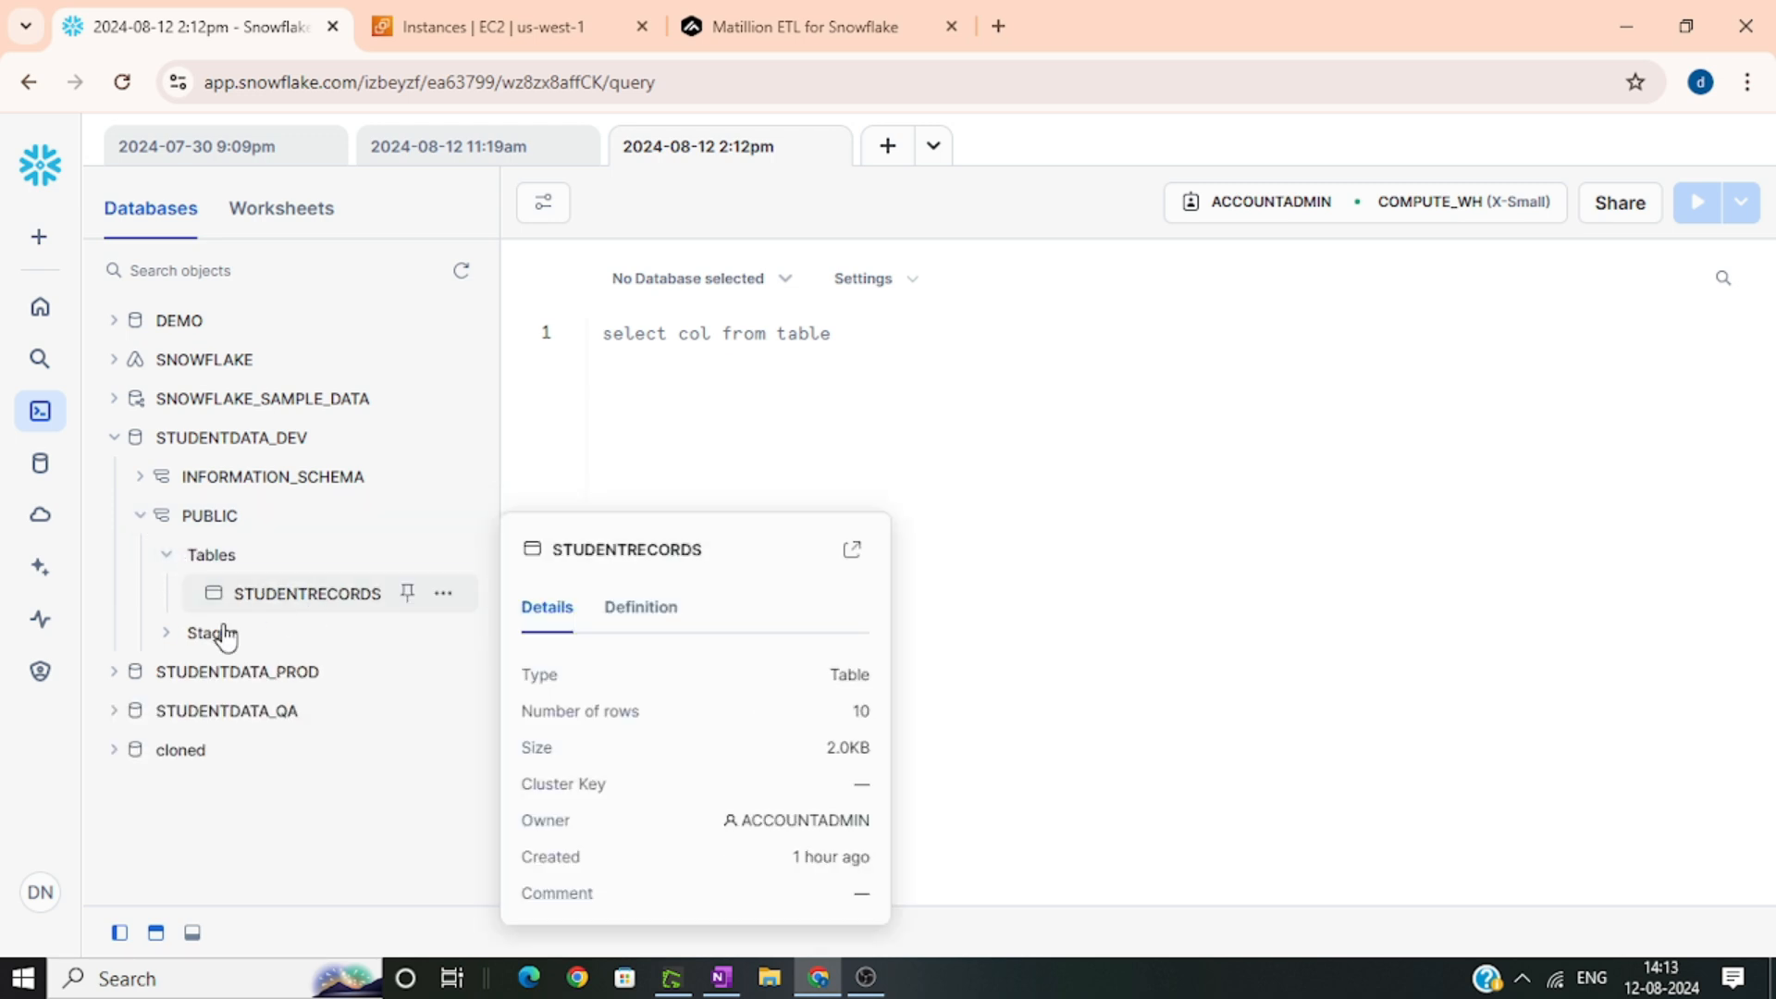
Check the row count of the STUDENTRECORDS table in the PUBLIC schema of STUDENTDATA_PROD
click(117, 677)
mouse_move(146, 719)
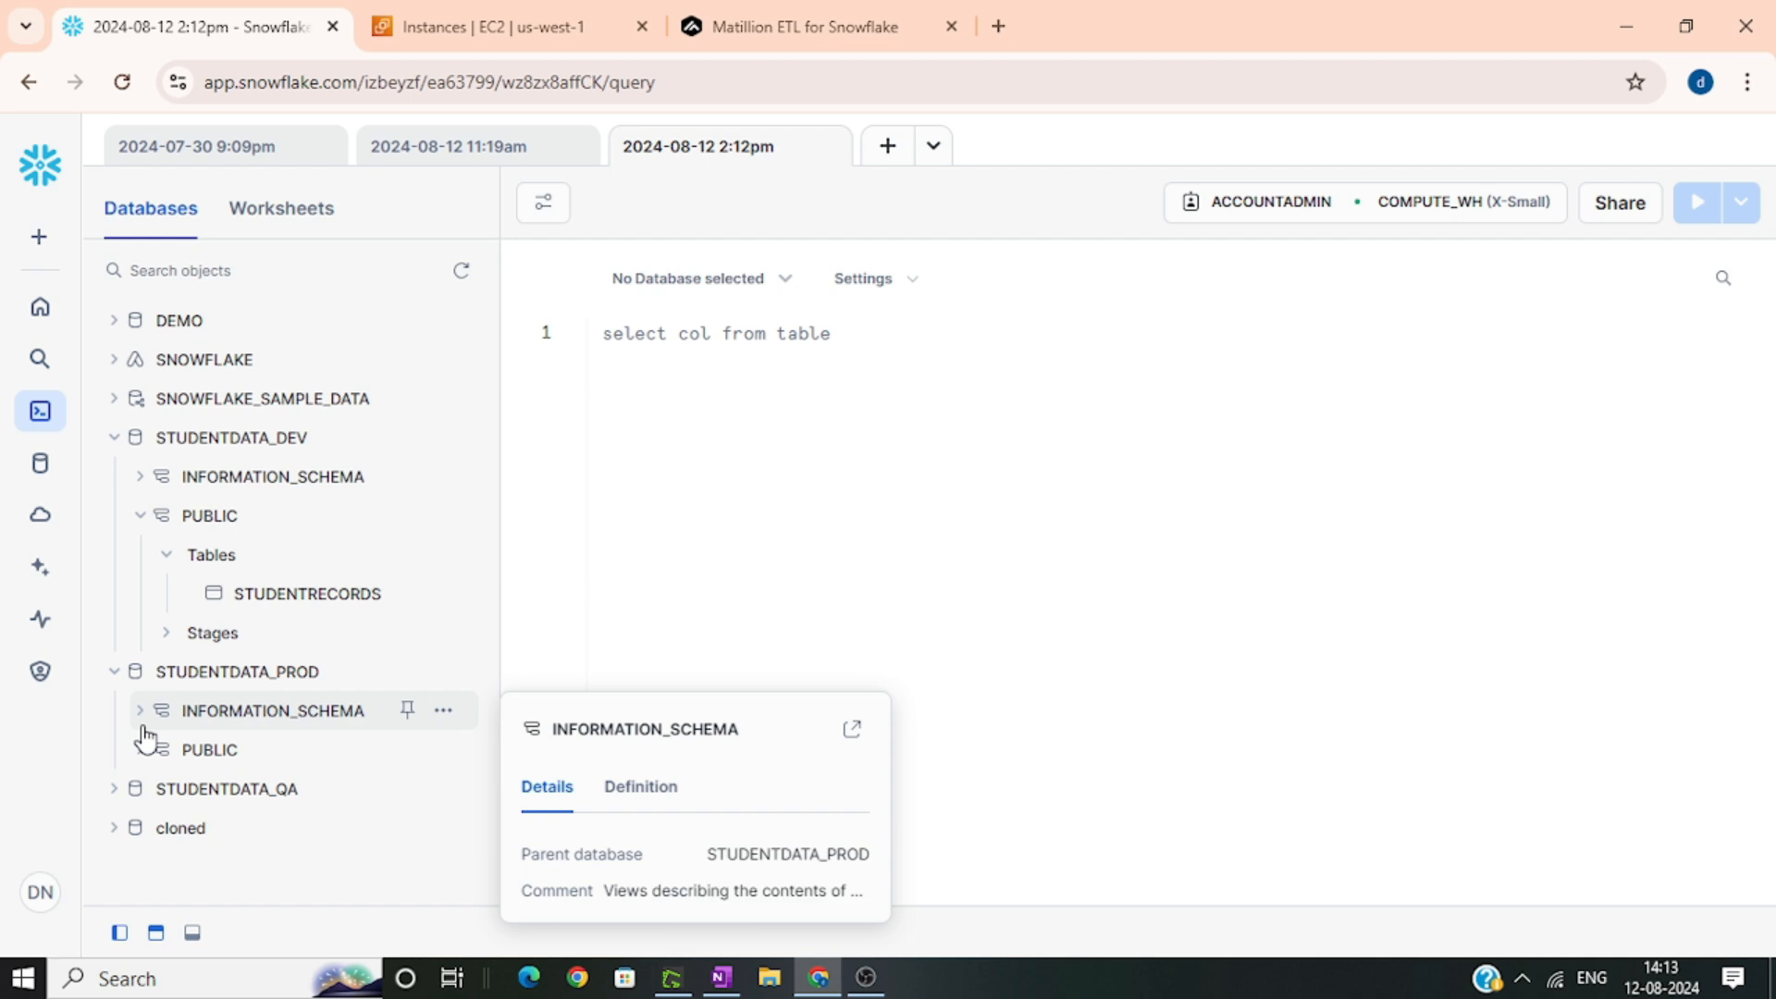
click(141, 749)
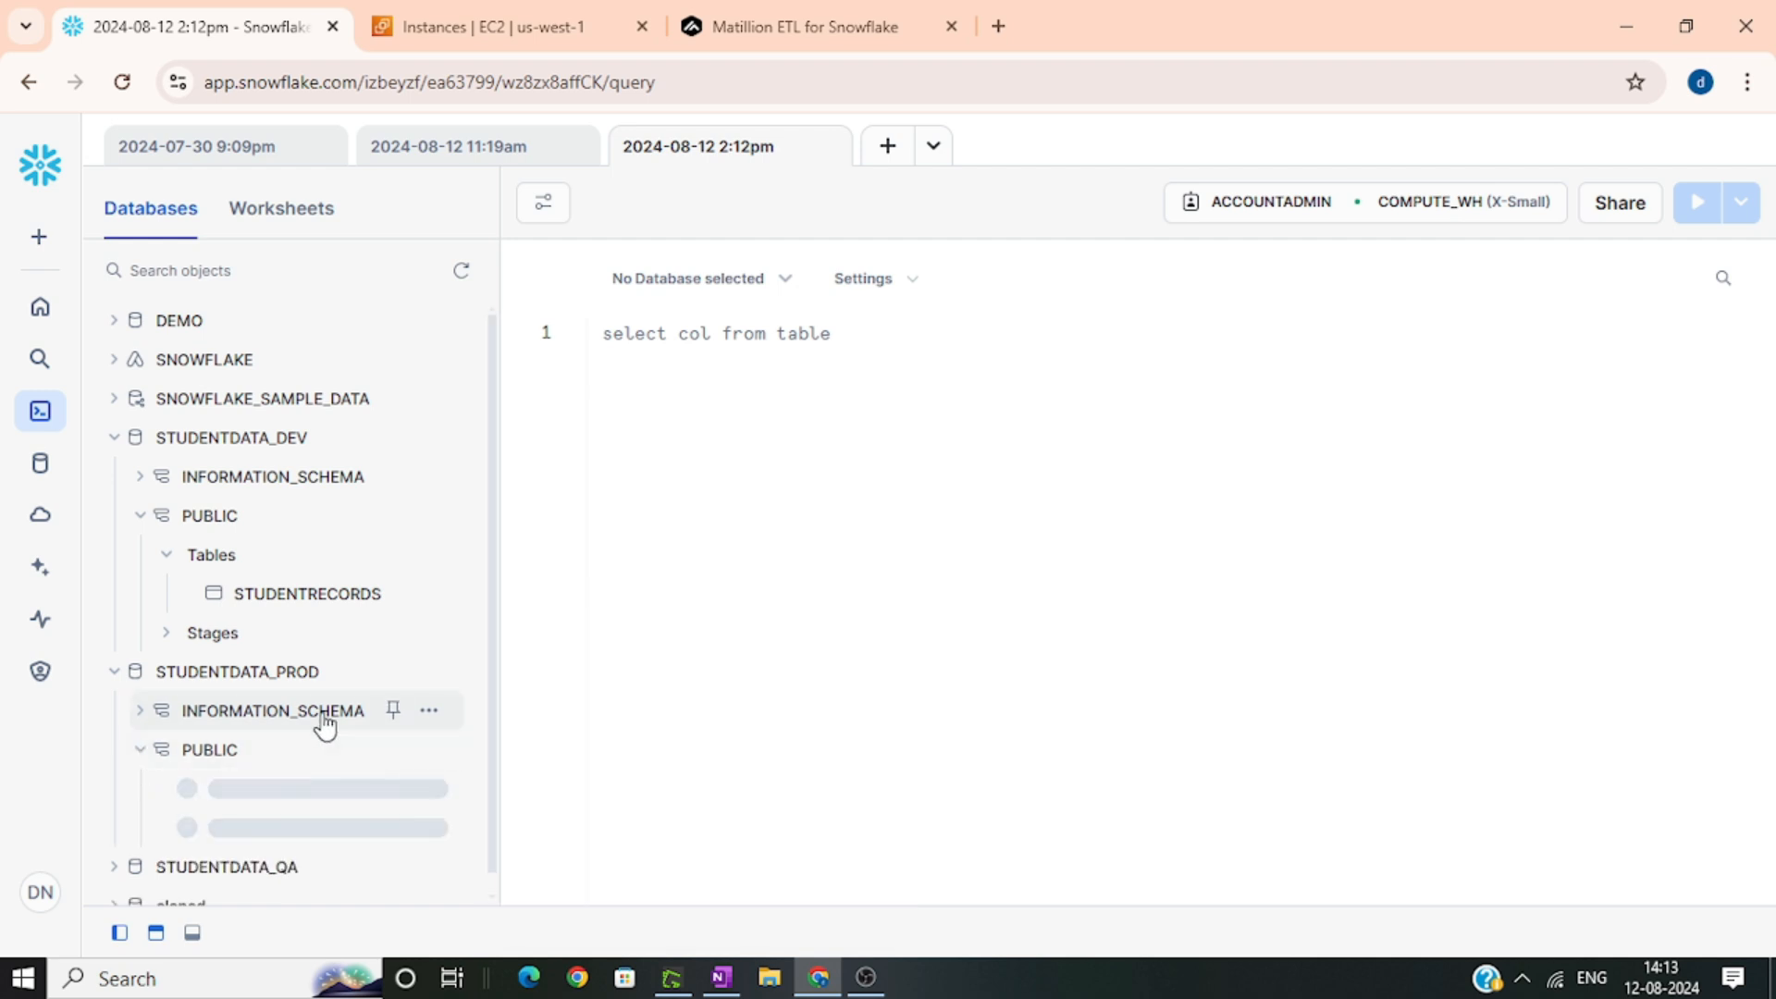
mouse_move(338, 718)
click(164, 771)
scroll(407, 666, down, 1)
mouse_move(361, 779)
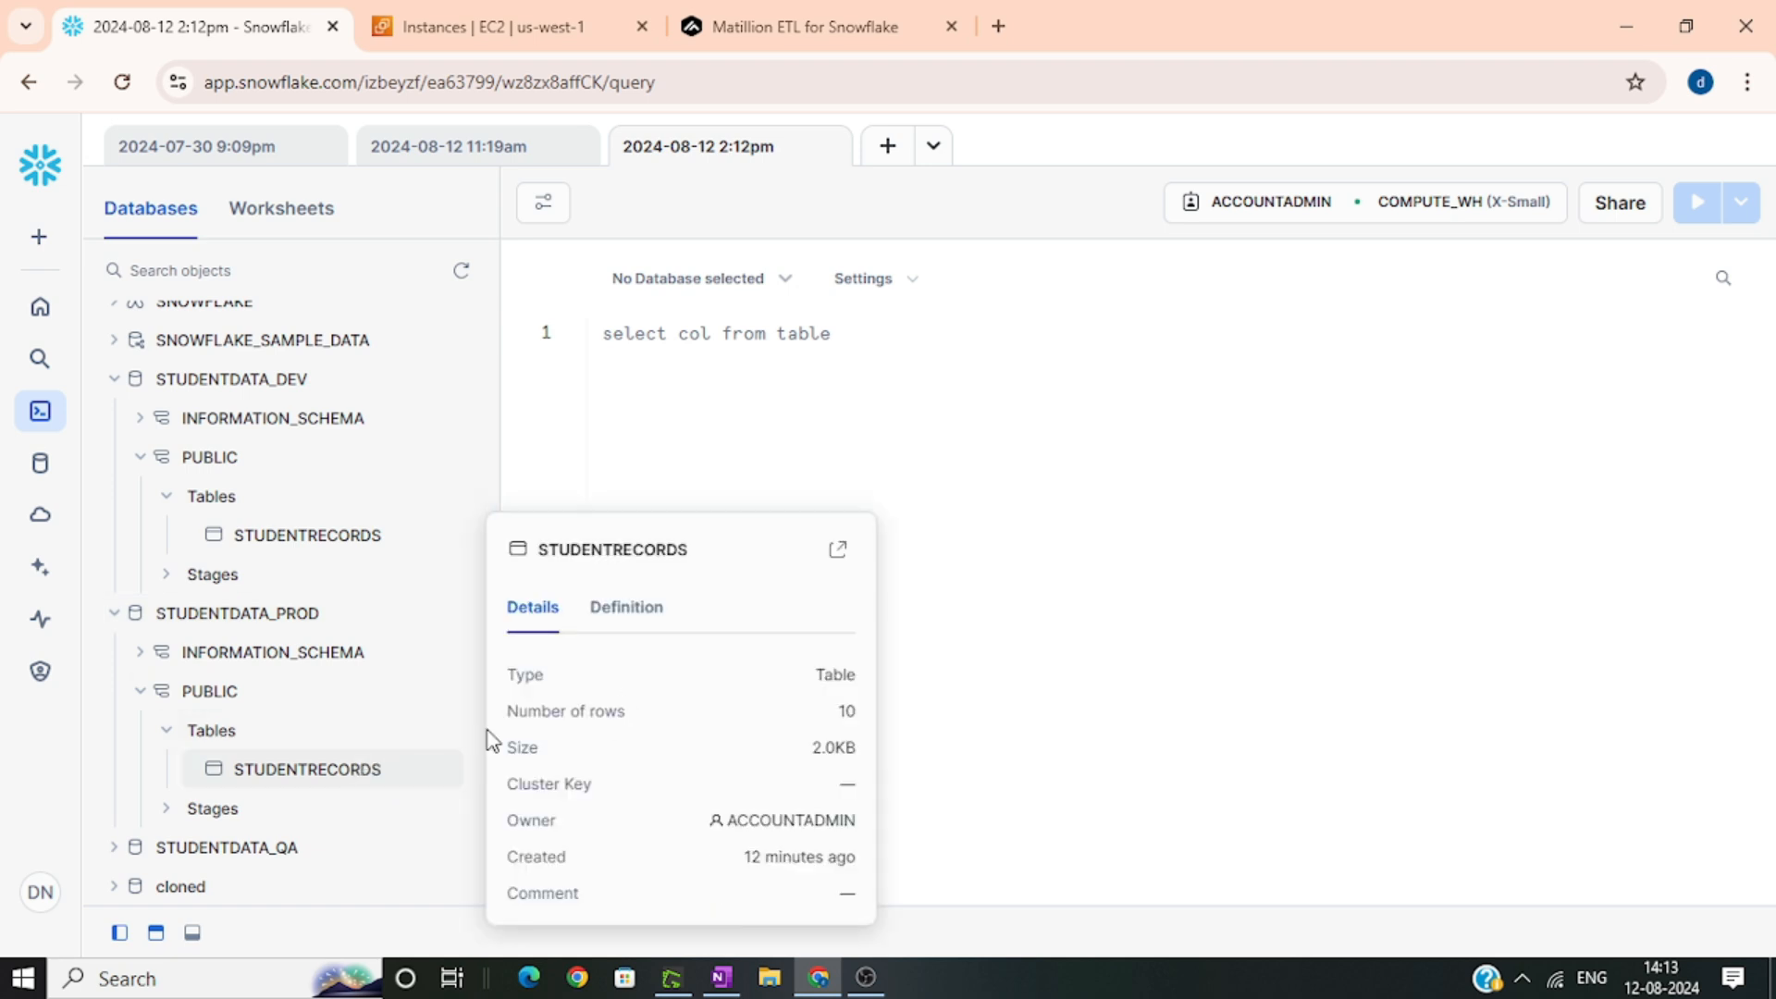
Expand STUDENTDATA_QA's PUBLIC schema to check for the STUDENTRECORDS table, and return to Matillion
click(117, 848)
scroll(365, 581, down, 2)
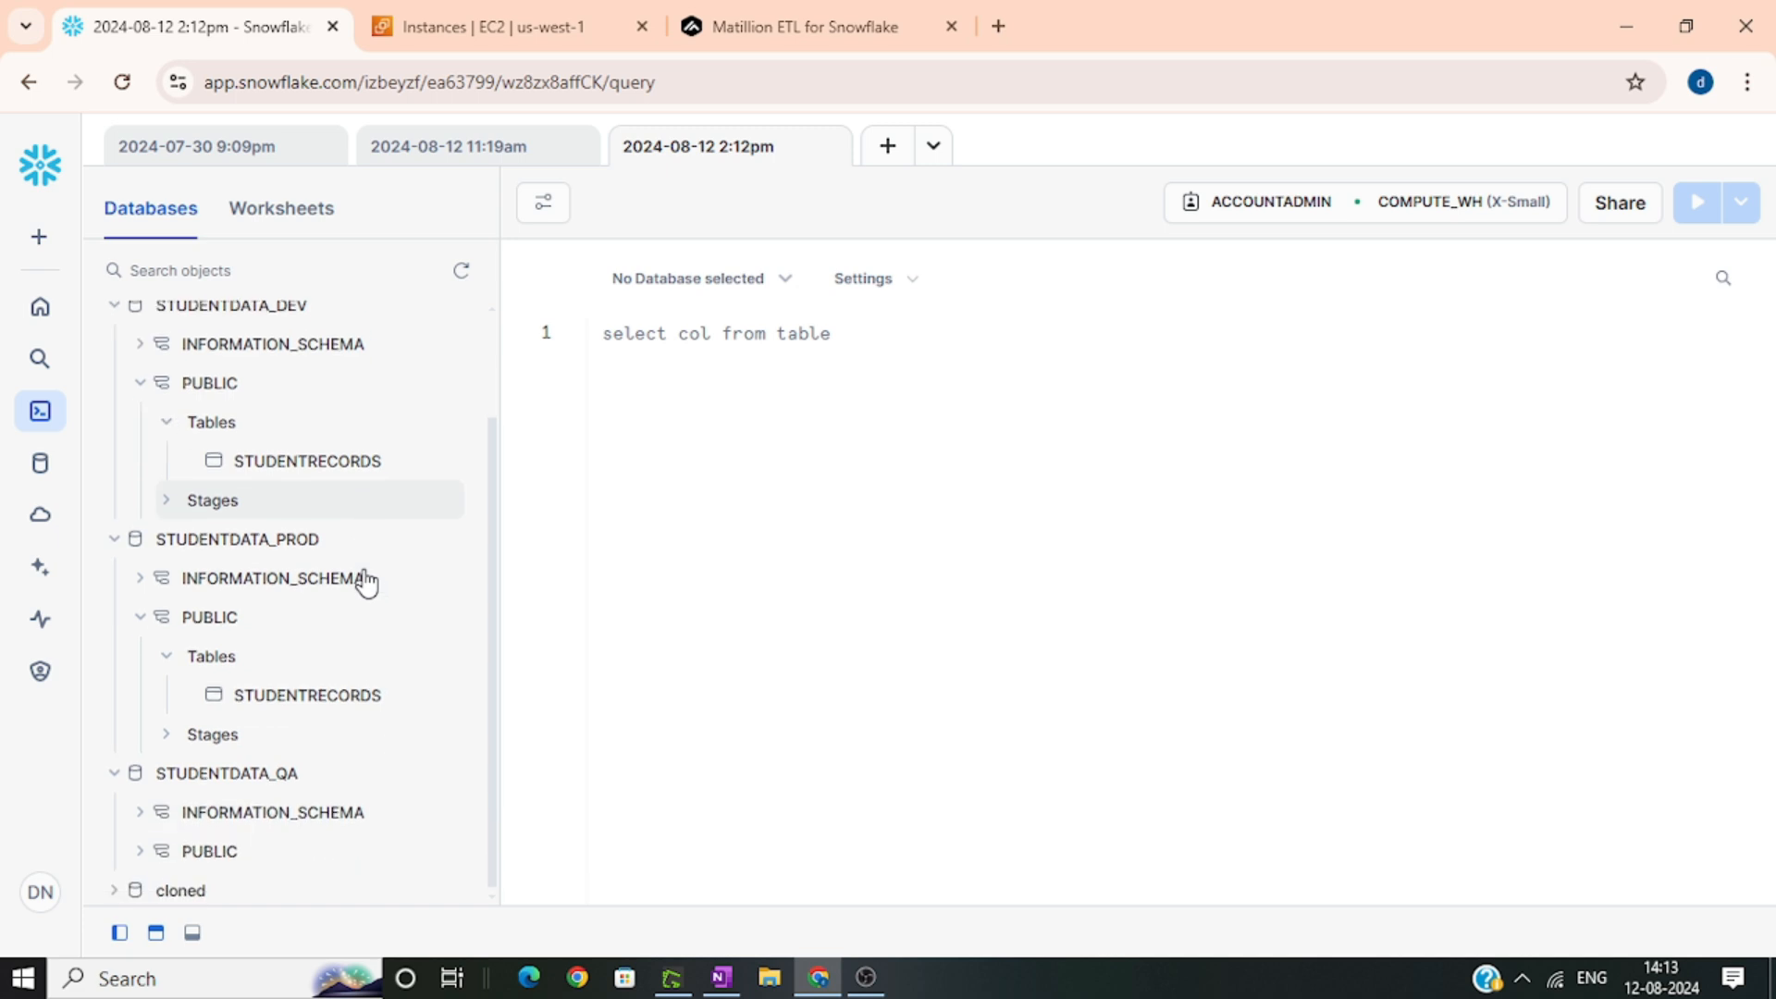
click(144, 849)
scroll(305, 740, down, 2)
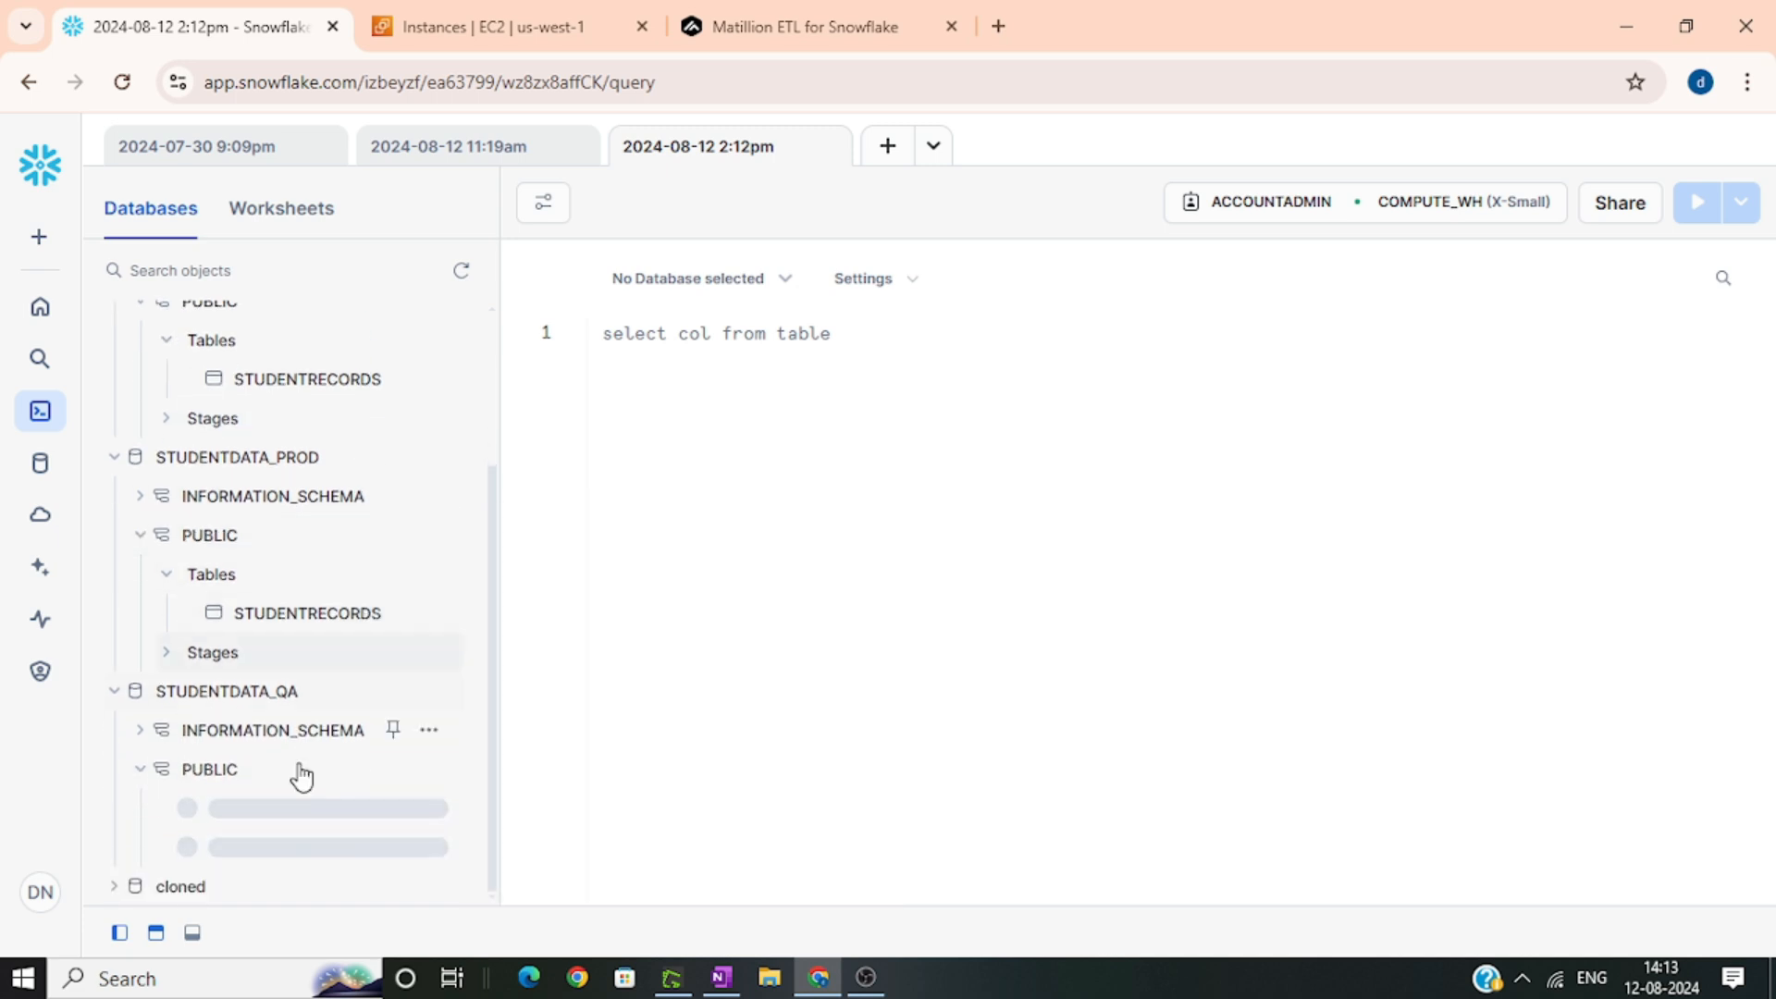
click(165, 808)
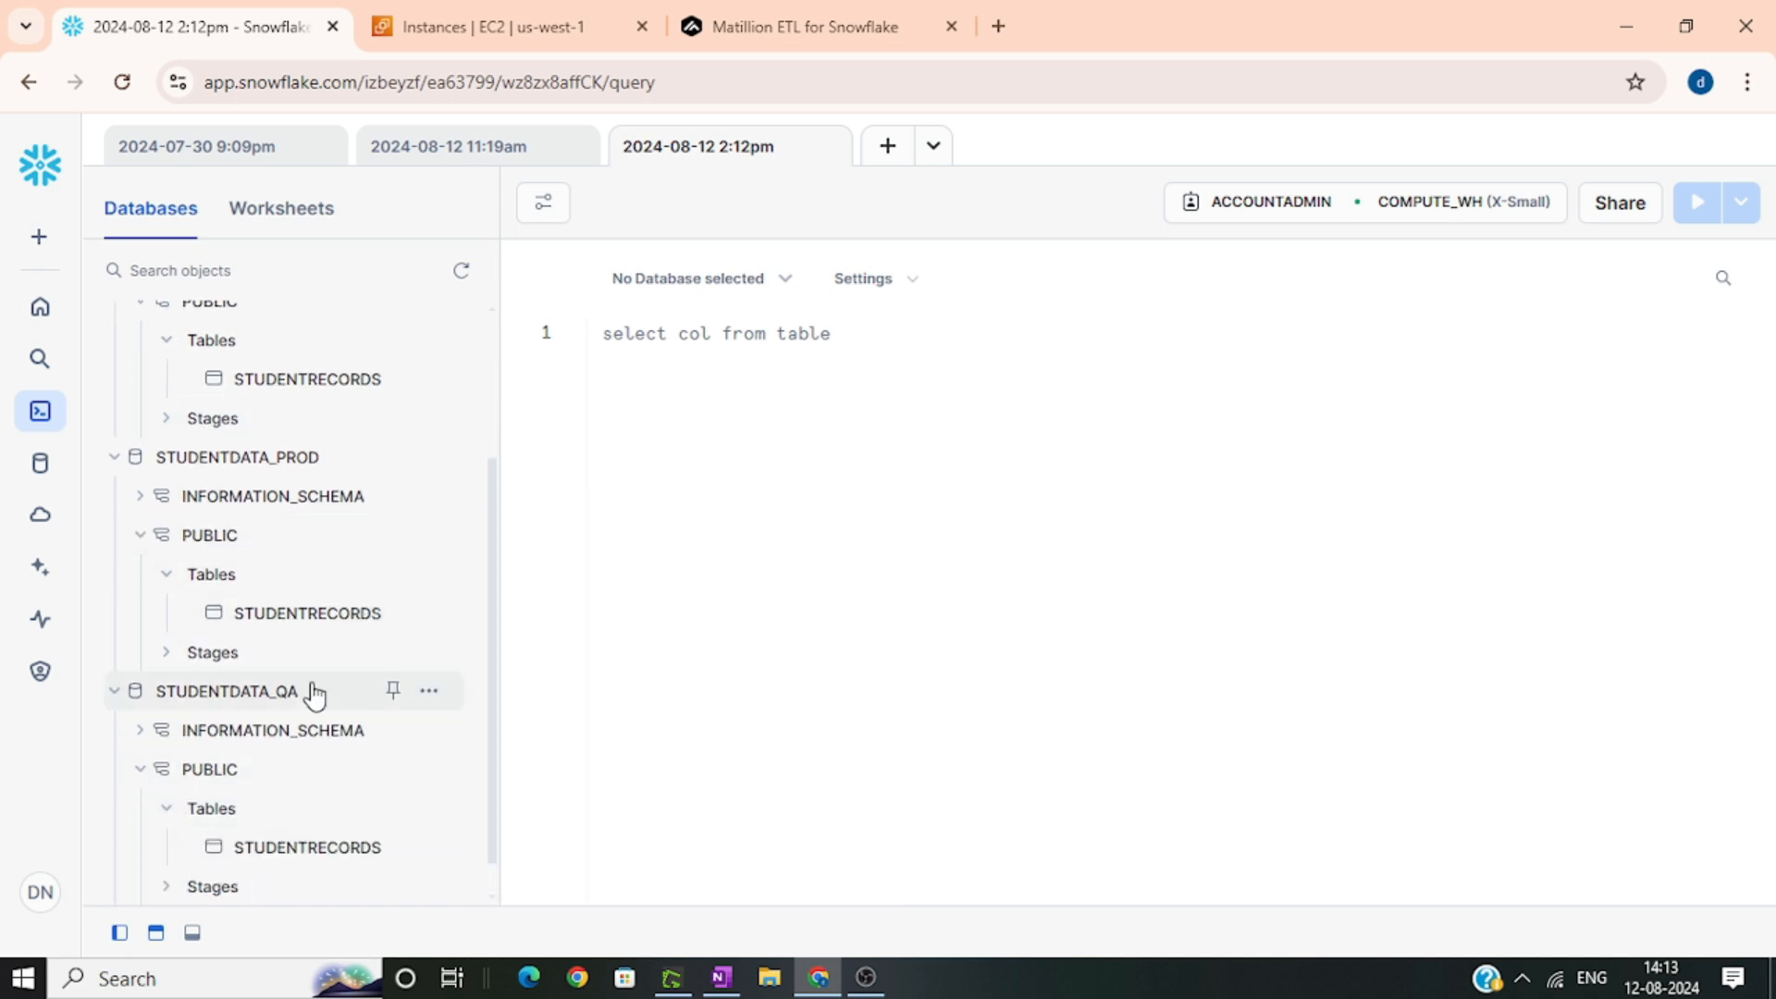
scroll(315, 693, down, 1)
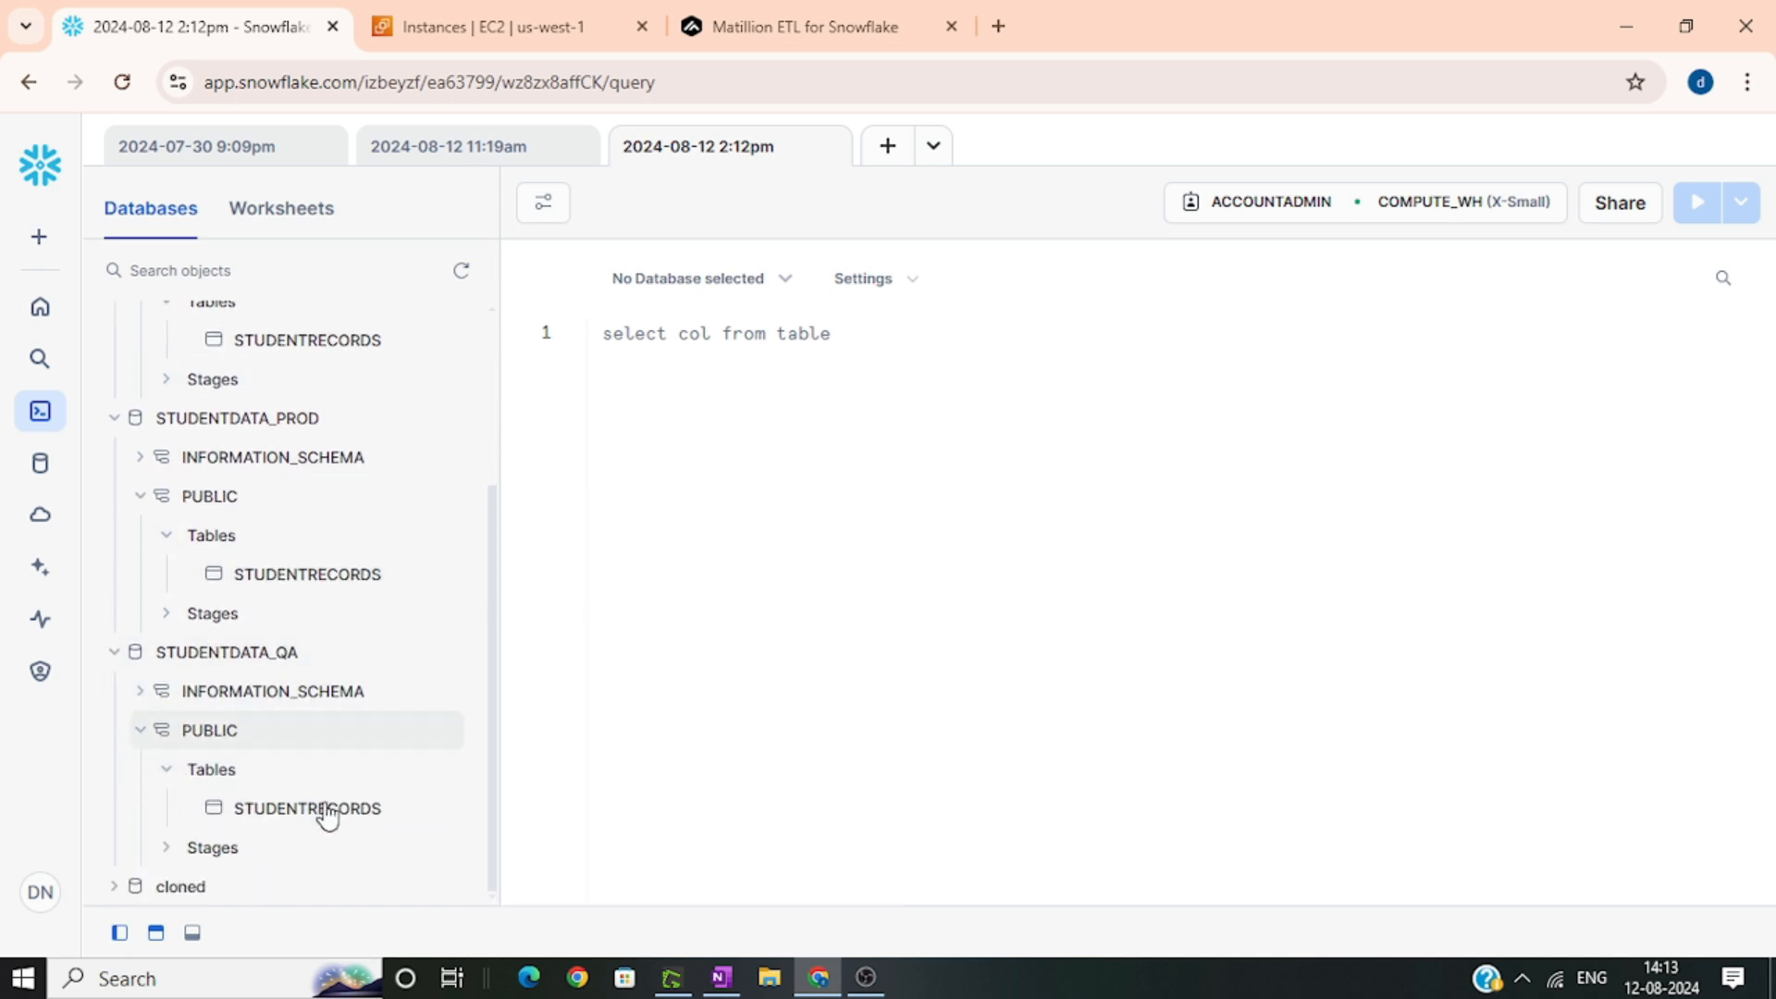
click(791, 26)
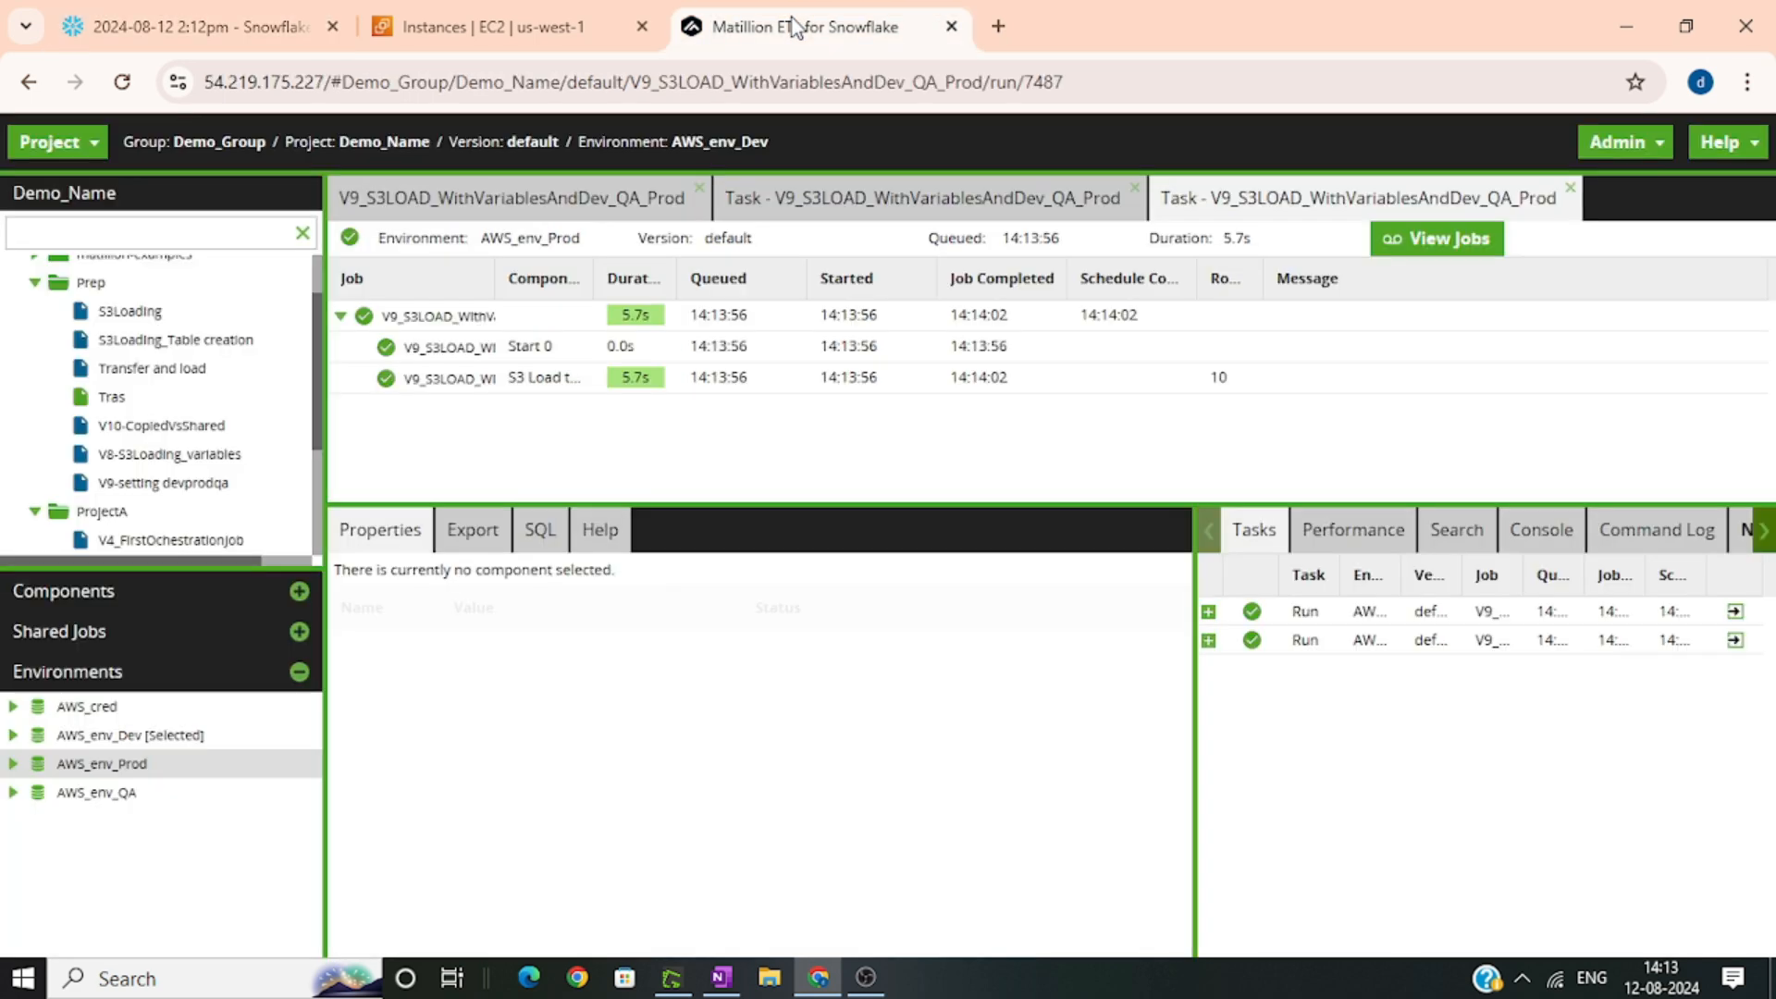